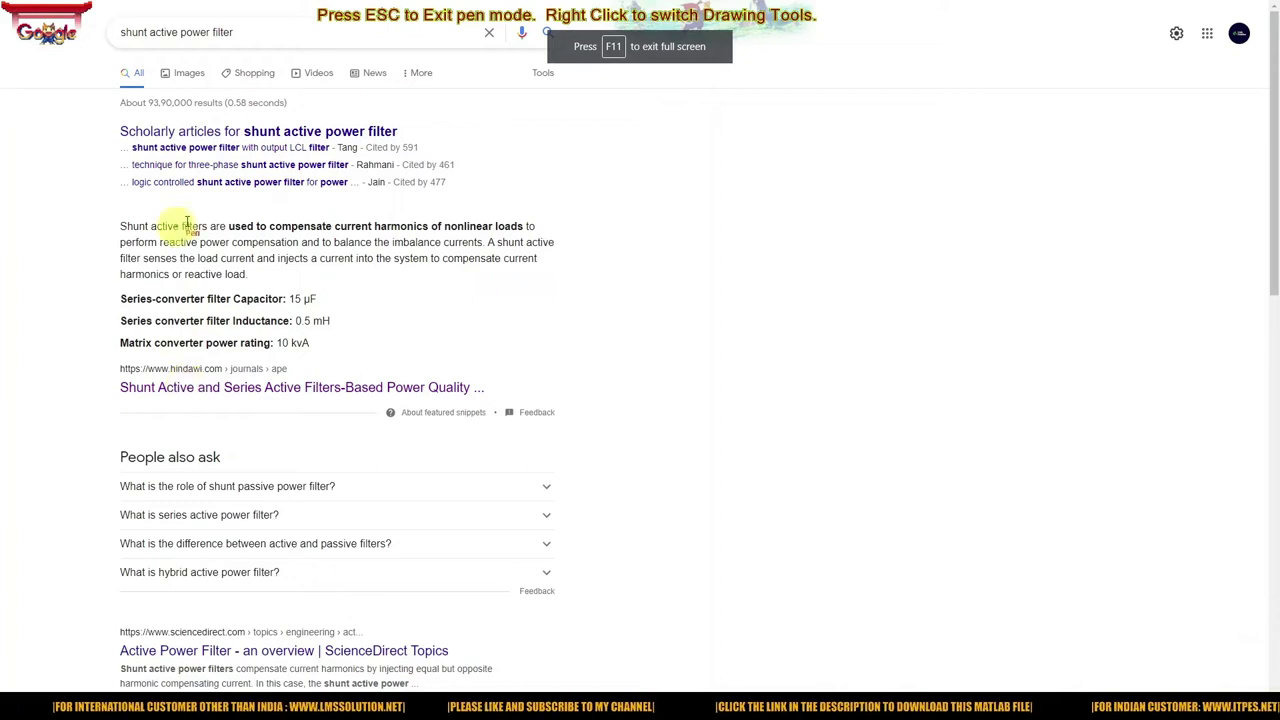
Underline the sentence about compensating current harmonics of nonlinear loads with the screen pen, and leave pen mode
left_click_drag(128, 234, 528, 244)
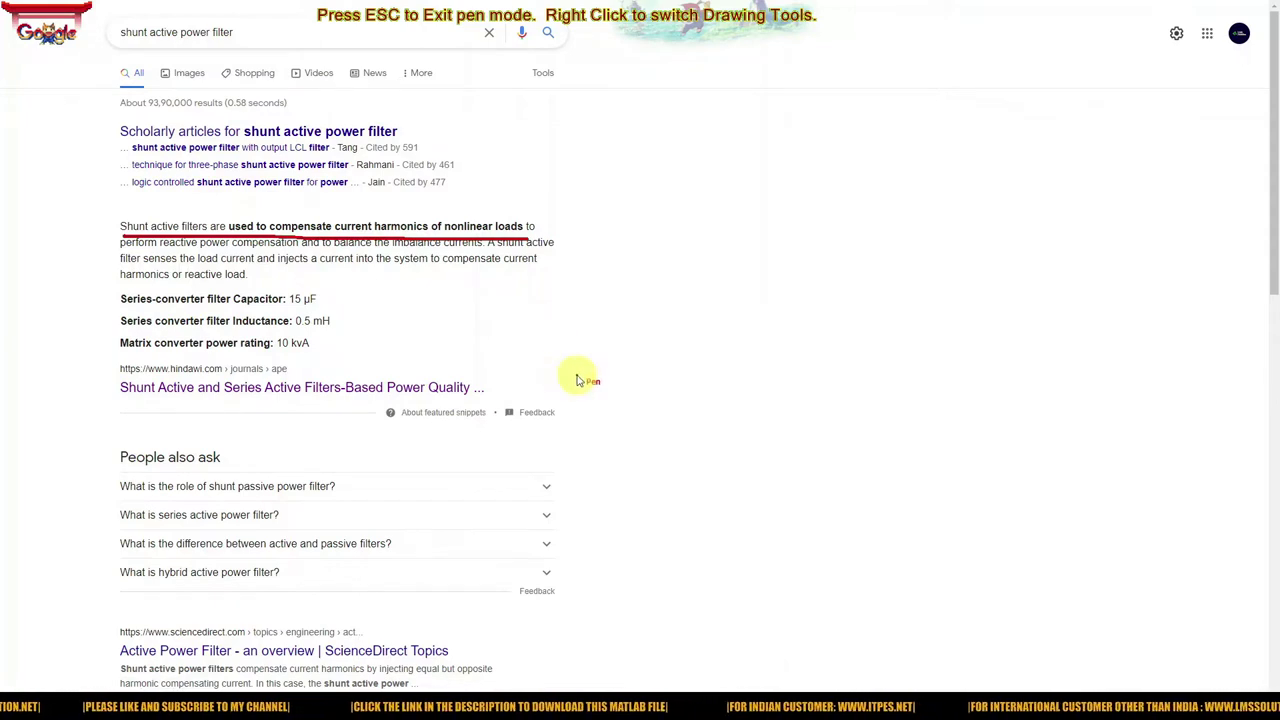
key("Escape")
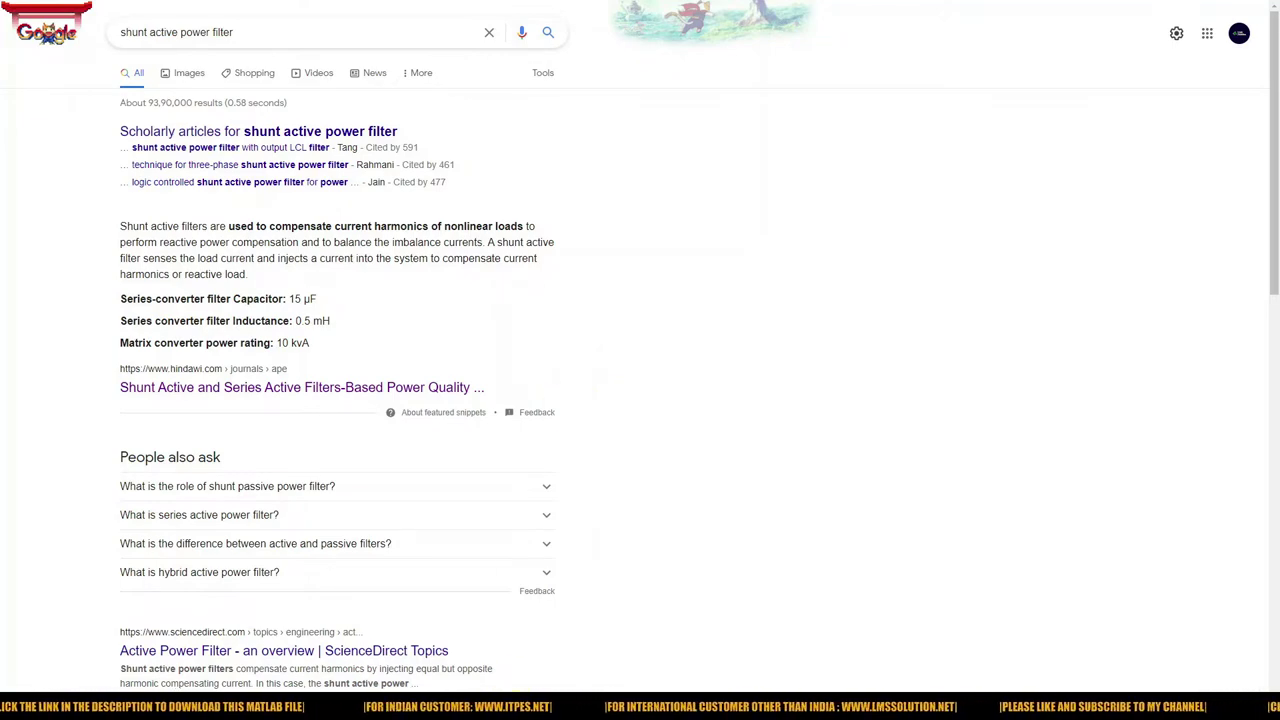
Switch to the Normal model in Simulink and reposition its window nearer the centre of the screen
mouse_move(474, 705)
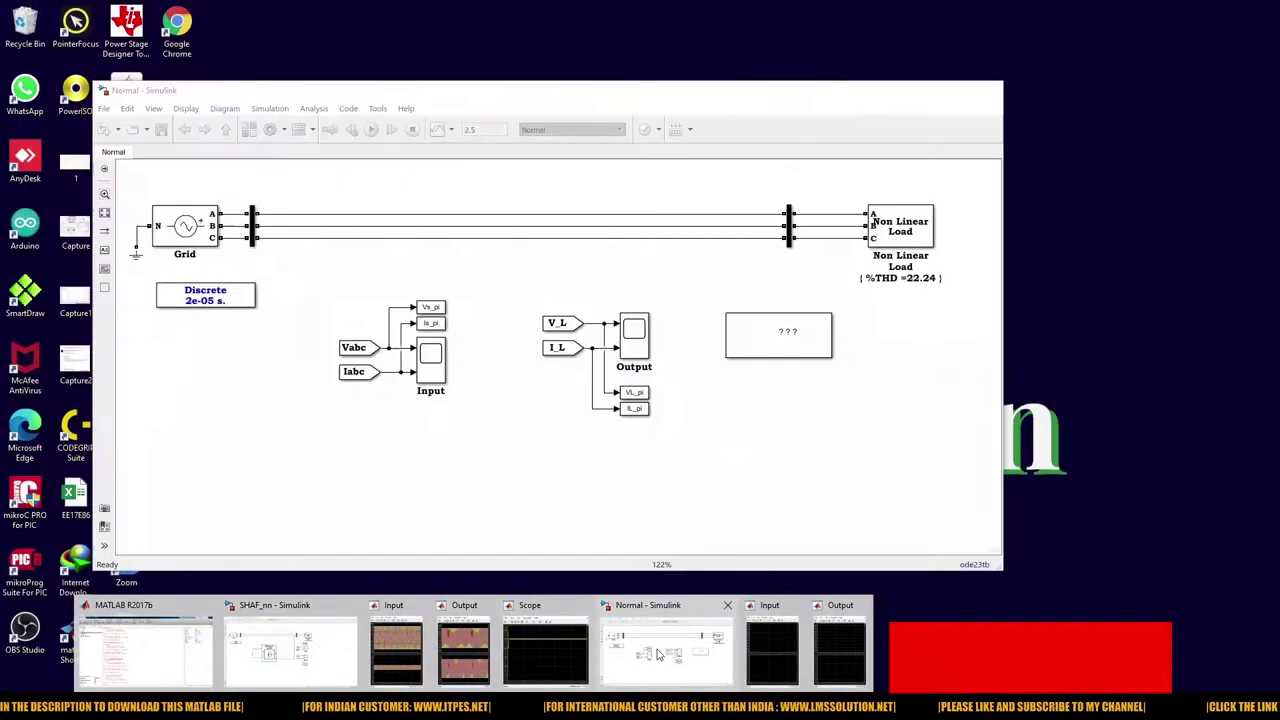
left_click(668, 642)
left_click_drag(722, 96, 820, 118)
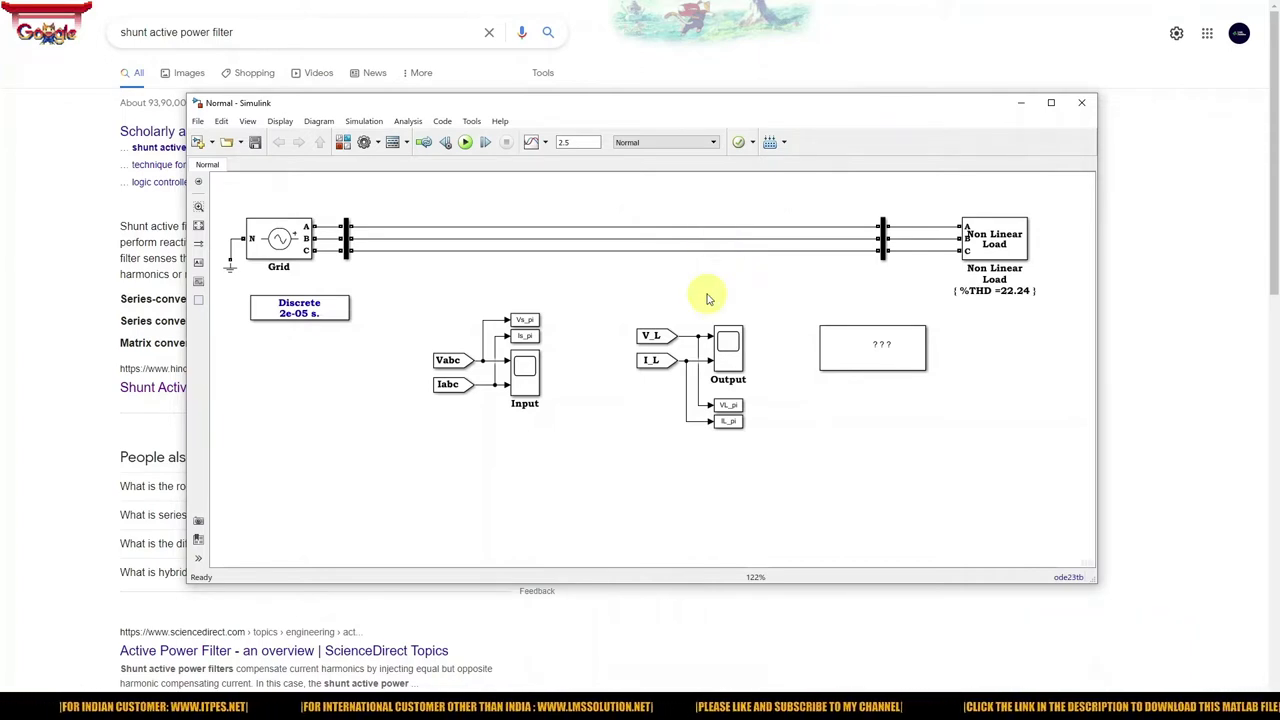
Circle the Grid source and the Non Linear Load with the screen pen, and clear the marks
key("F10")
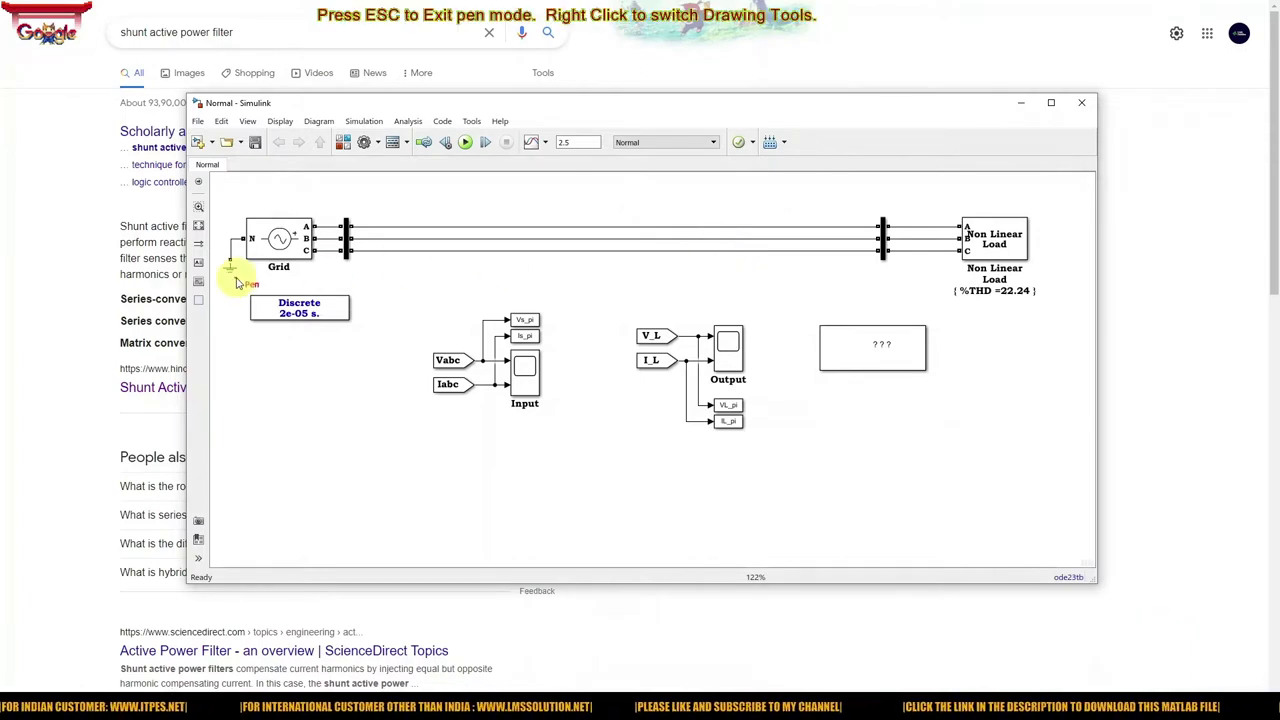
mouse_move(234, 288)
left_mouse_down()
mouse_move(336, 298)
mouse_move(374, 283)
mouse_move(377, 231)
mouse_move(320, 199)
mouse_move(263, 201)
mouse_move(232, 229)
mouse_move(235, 285)
left_mouse_up()
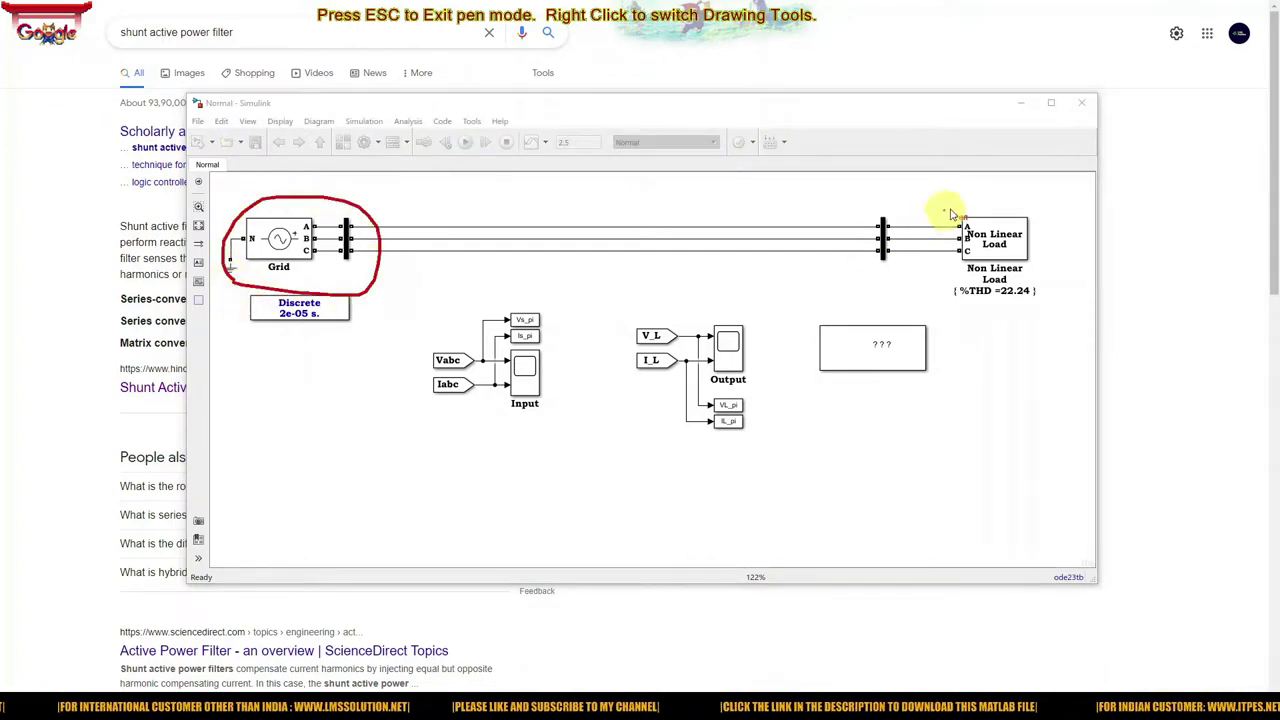
mouse_move(984, 206)
left_mouse_down()
mouse_move(859, 218)
mouse_move(867, 283)
mouse_move(988, 310)
mouse_move(1050, 278)
mouse_move(985, 215)
left_mouse_up()
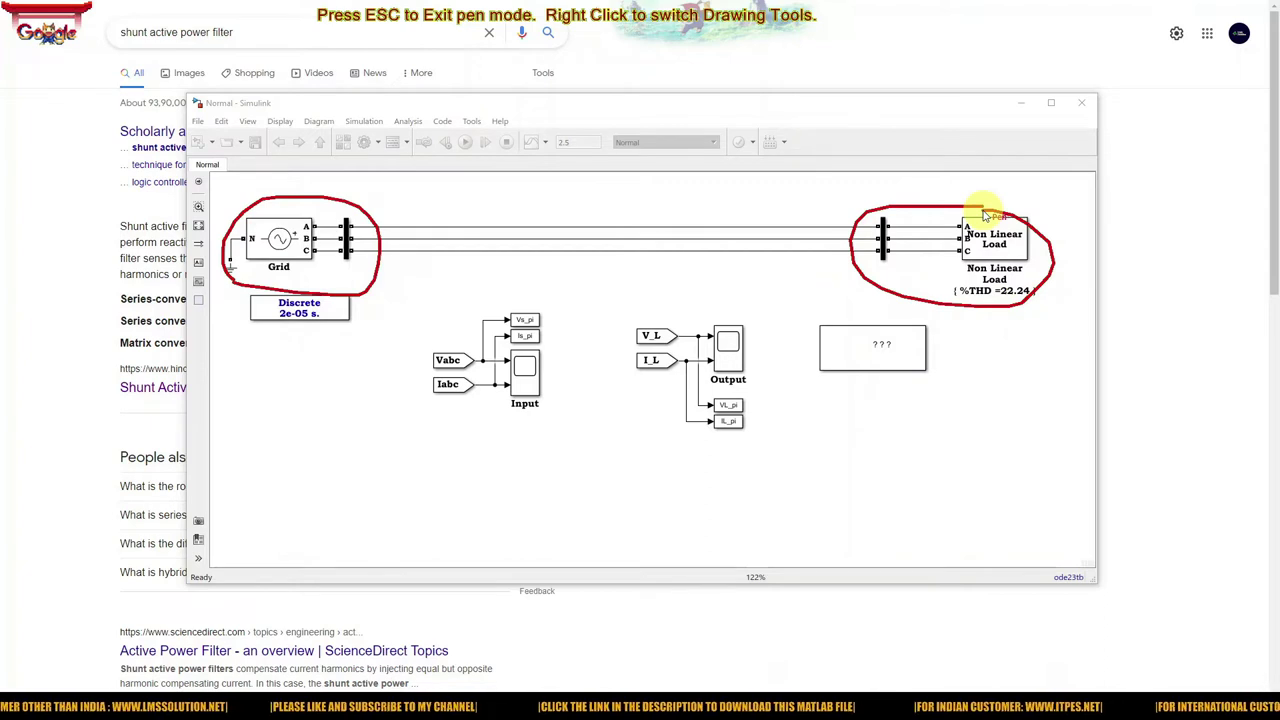
key("Escape")
Examine the diode bridge and RL Load inside the Non Linear Load subsystem, and return to the top-level model
double_click(990, 238)
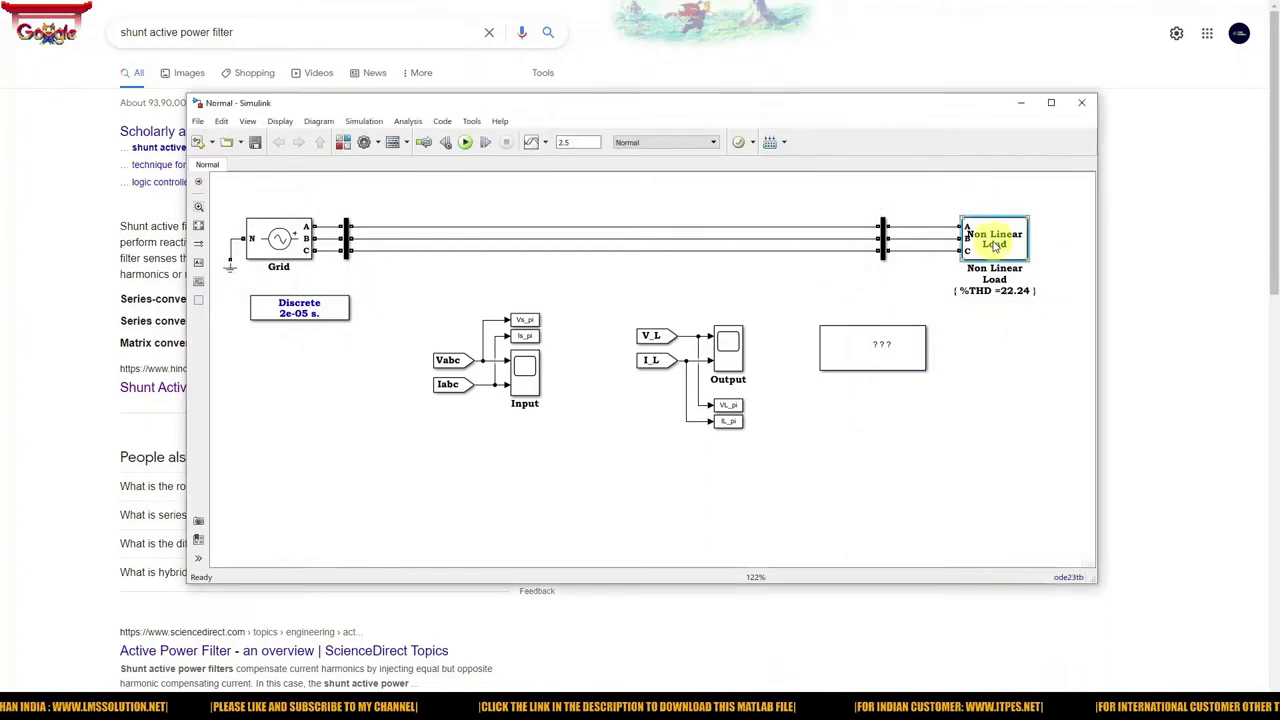
left_click(414, 270)
left_click(598, 306)
left_click(631, 330)
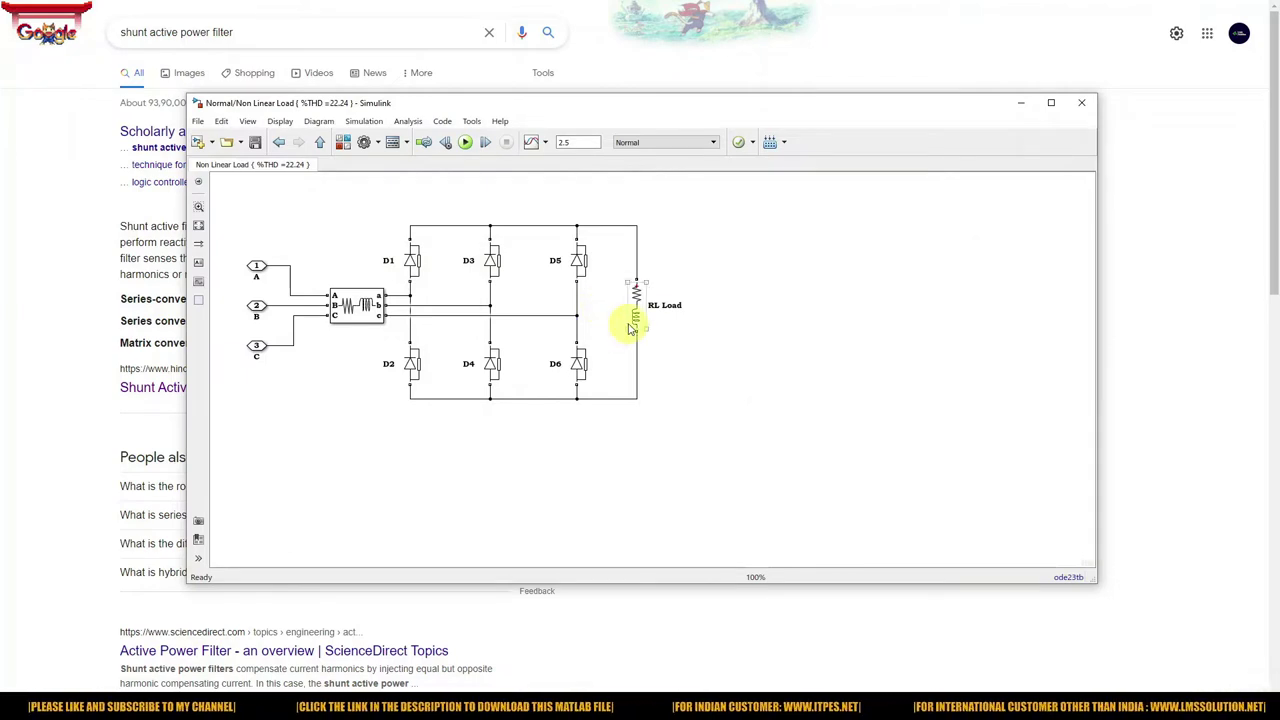
left_click(410, 275)
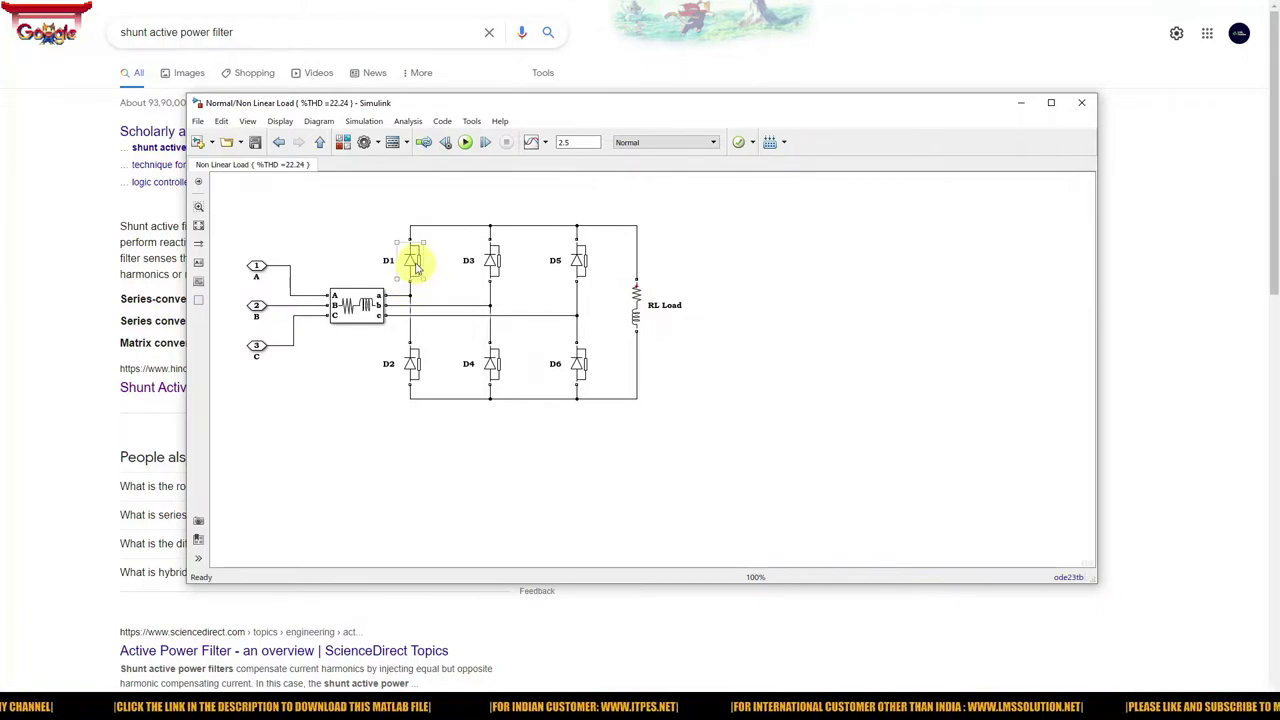
left_click(448, 370)
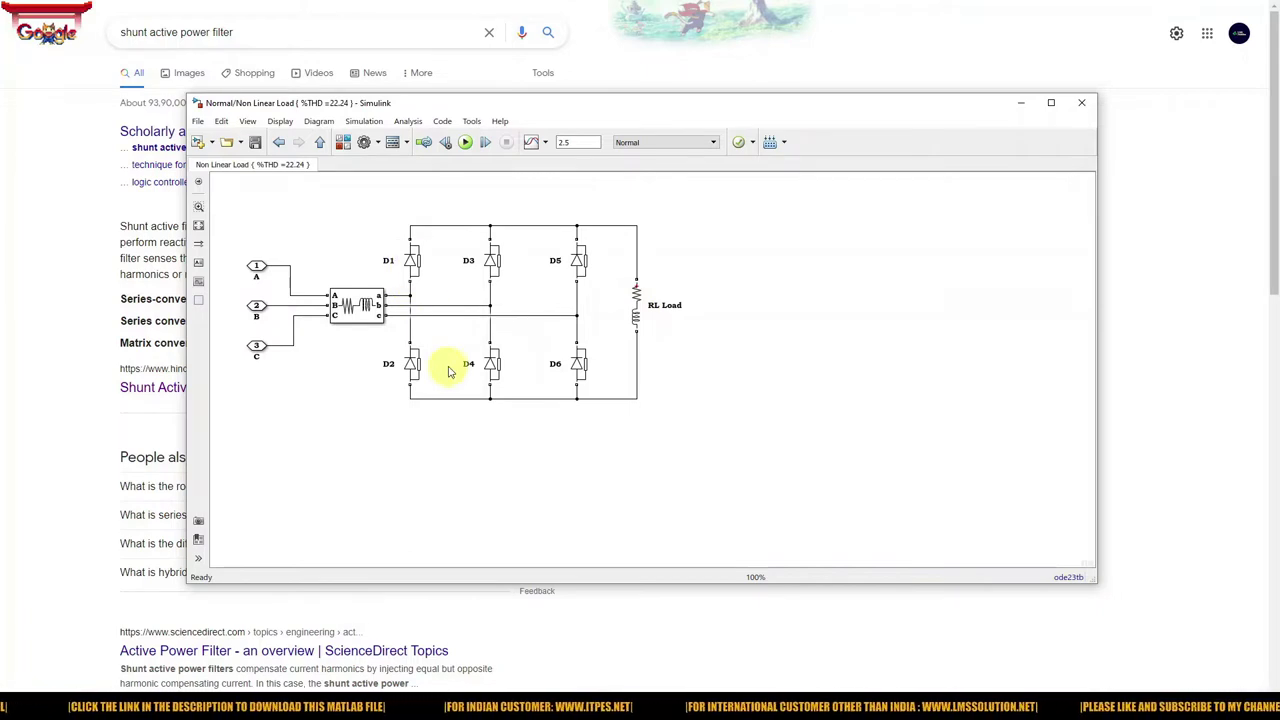
left_click(420, 270)
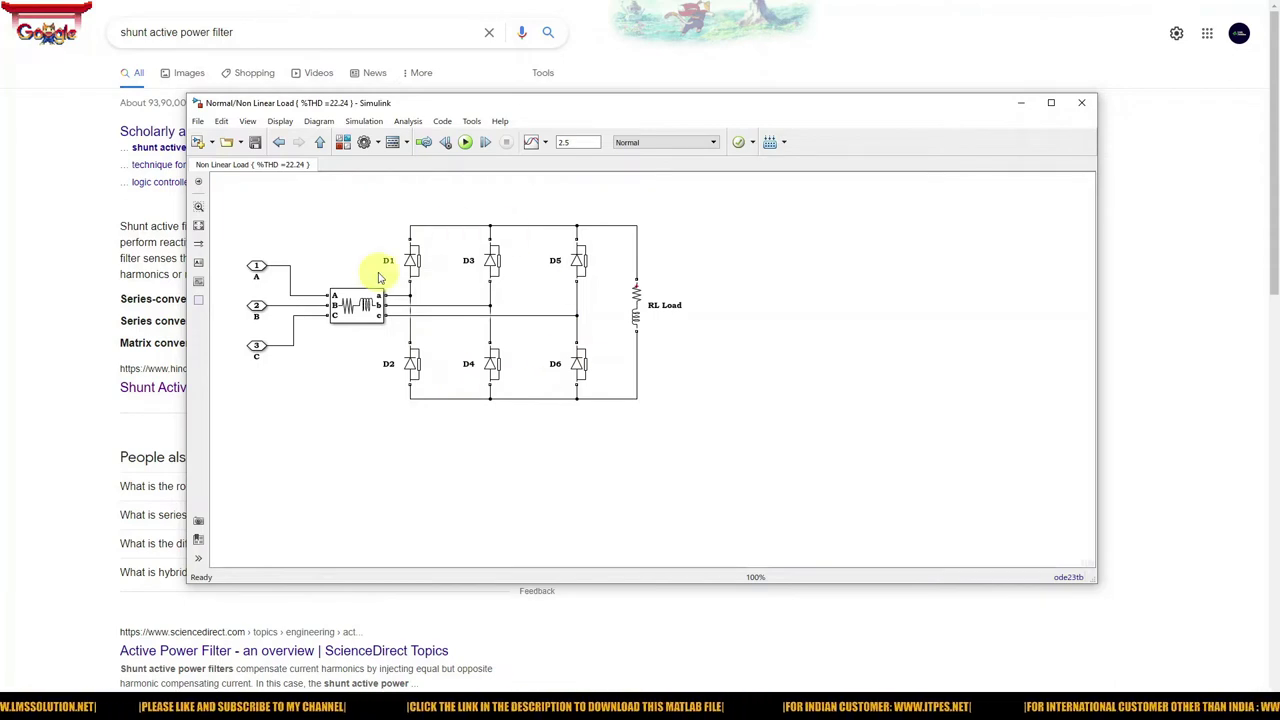
left_click(279, 142)
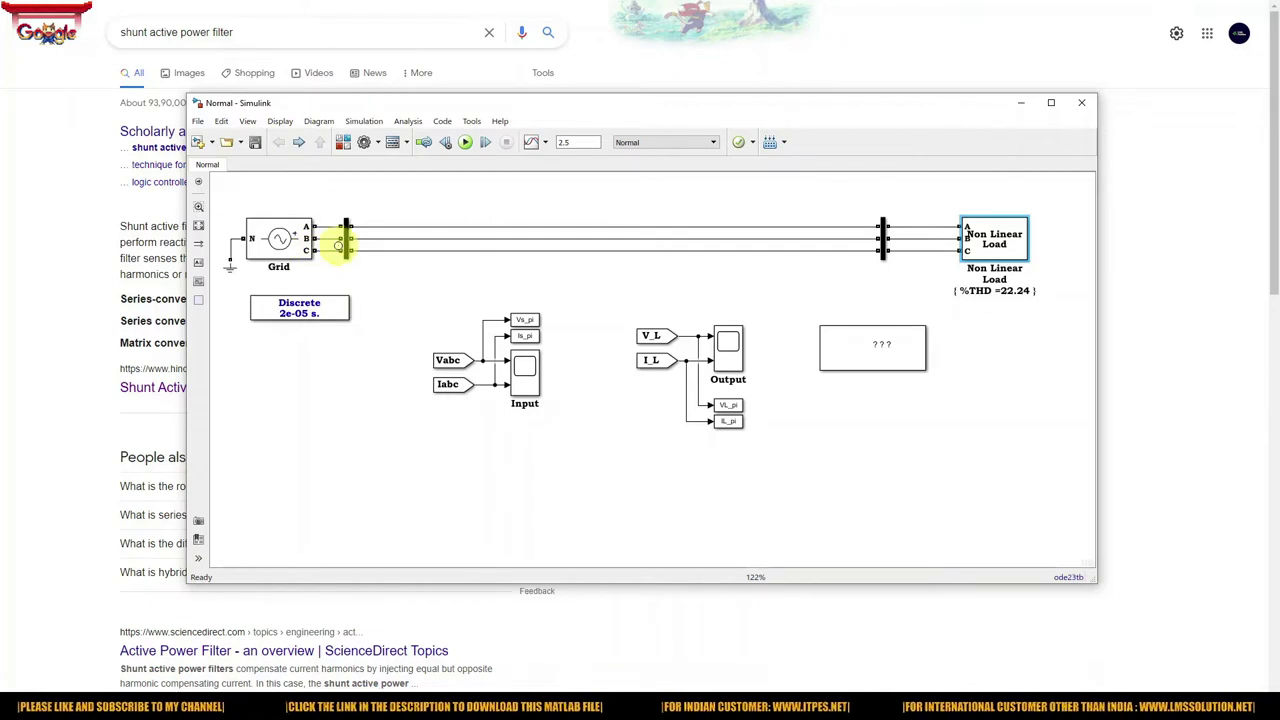
Sketch a sine waveform and a distorted waveform on axes over the model with the screen pen, and clear them
key("F7")
mouse_move(363, 277)
left_mouse_down()
mouse_move(370, 345)
mouse_move(500, 306)
left_mouse_up()
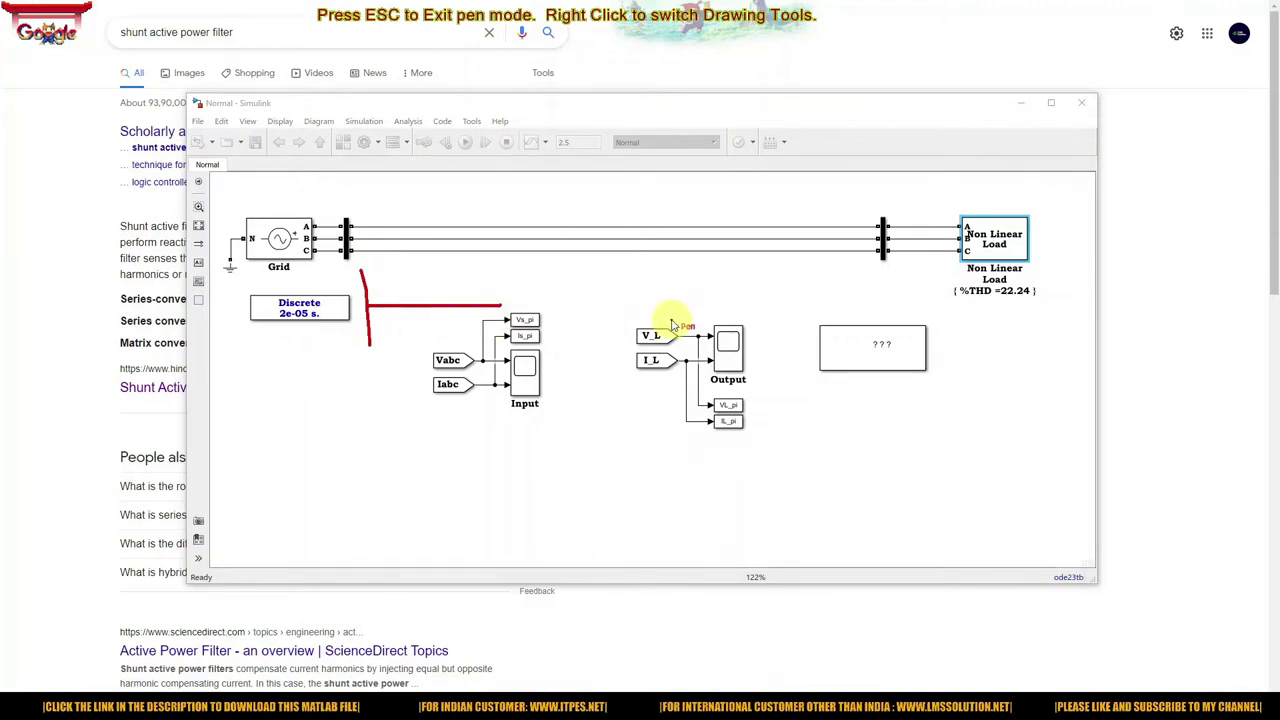
mouse_move(369, 310)
left_mouse_down()
mouse_move(365, 292)
mouse_move(405, 296)
mouse_move(428, 320)
mouse_move(455, 306)
left_mouse_up()
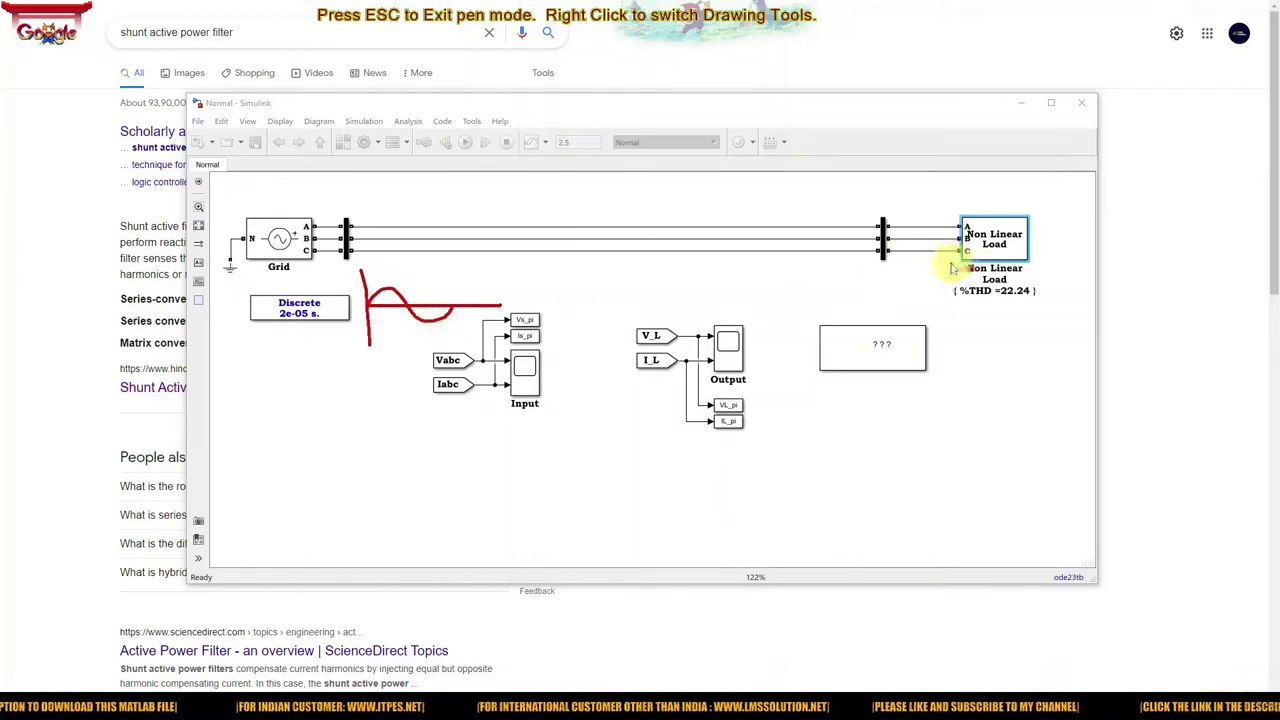
mouse_move(386, 190)
left_mouse_down()
mouse_move(390, 252)
mouse_move(387, 228)
mouse_move(520, 215)
left_mouse_up()
mouse_move(388, 220)
left_mouse_down()
mouse_move(402, 195)
mouse_move(440, 235)
mouse_move(462, 230)
mouse_move(480, 200)
mouse_move(521, 241)
left_mouse_up()
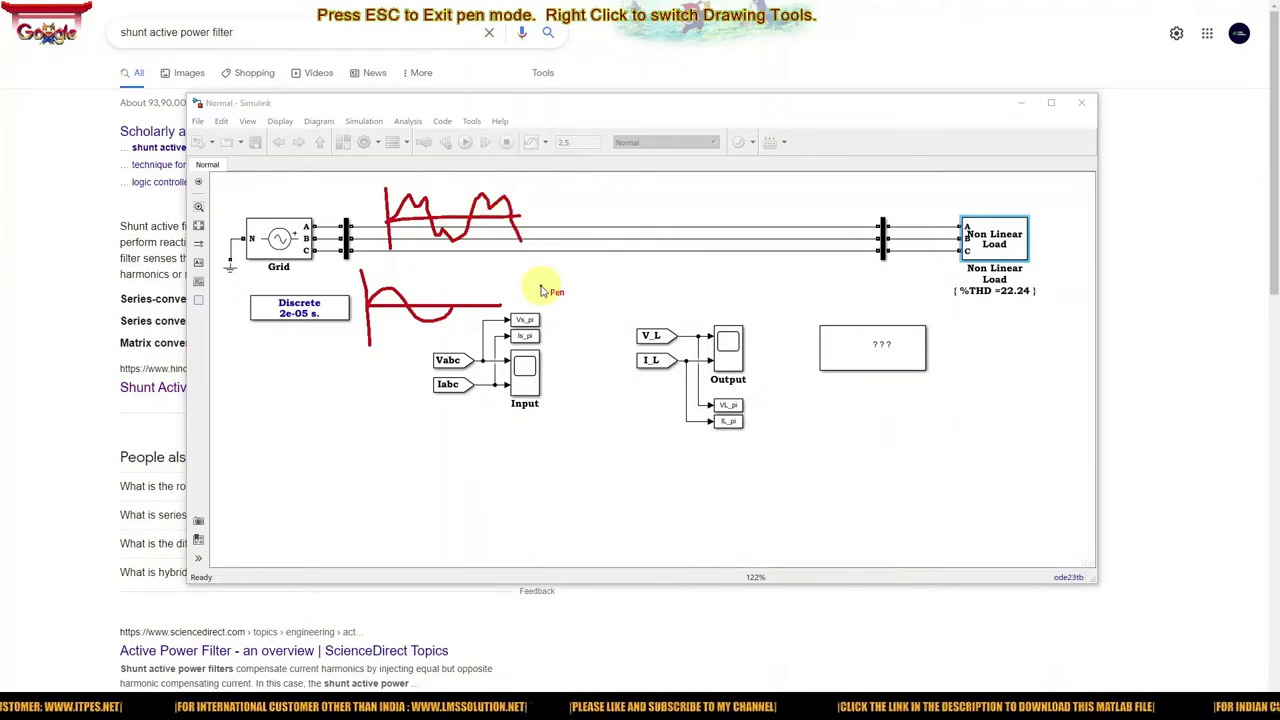
key("Escape")
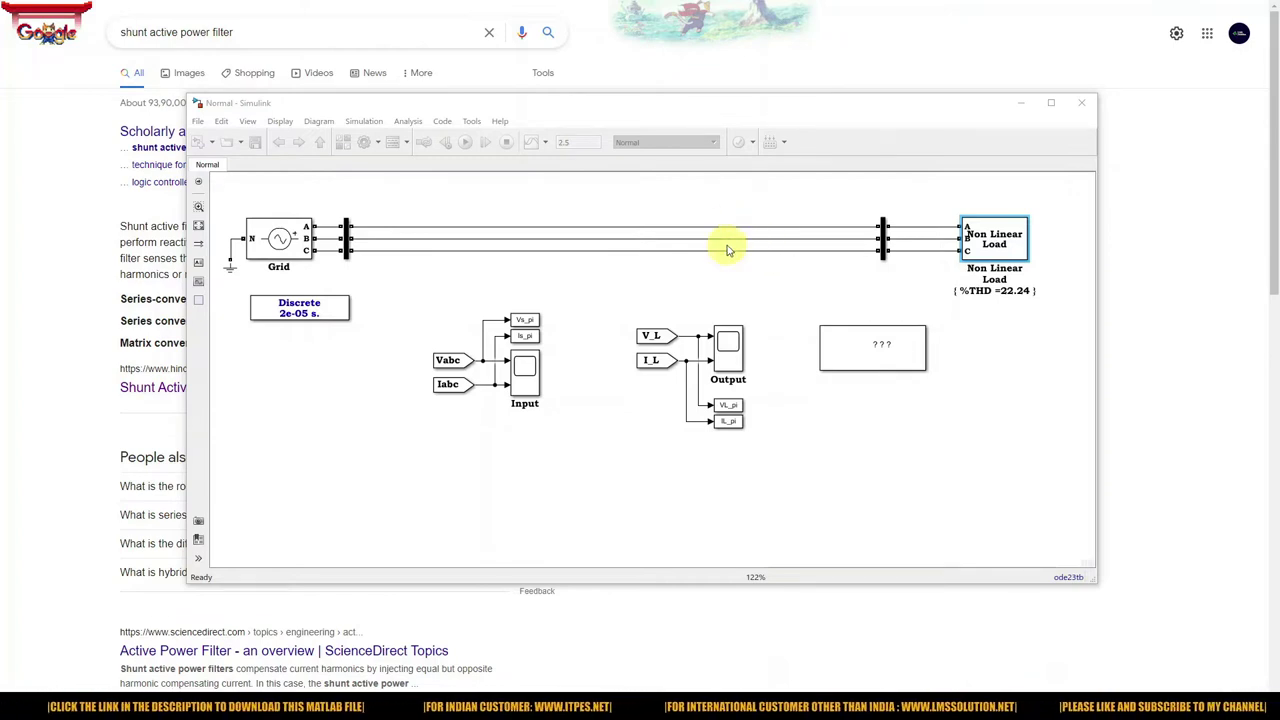
Run the simulation of the Normal model
left_click(340, 253)
left_click(280, 238)
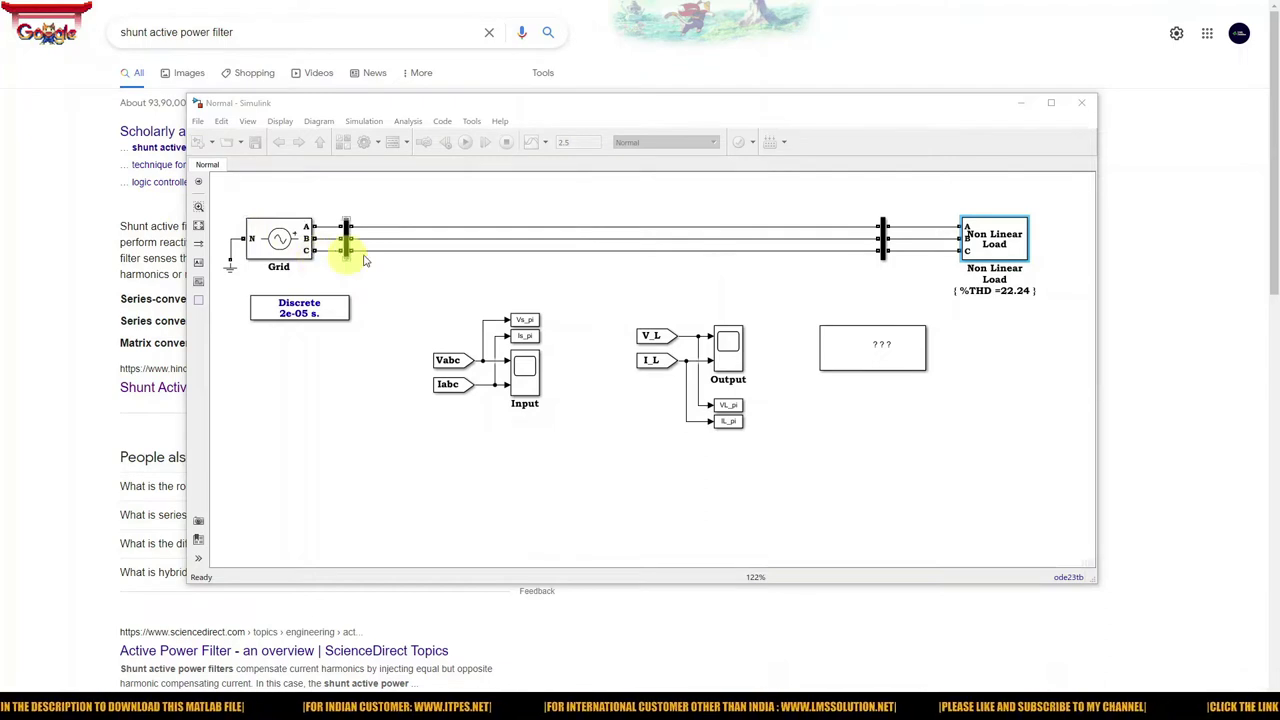
left_click(474, 157)
left_click(465, 142)
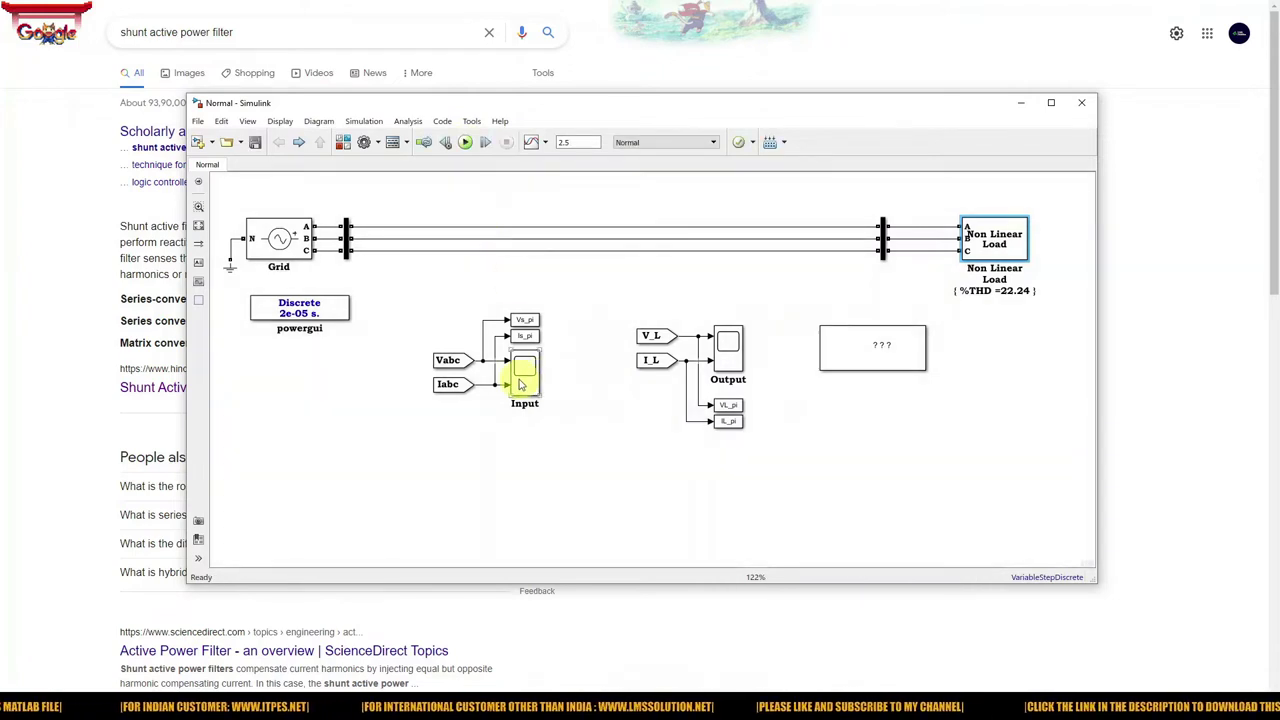
Open the Input and Output scopes and place their windows side by side
double_click(524, 370)
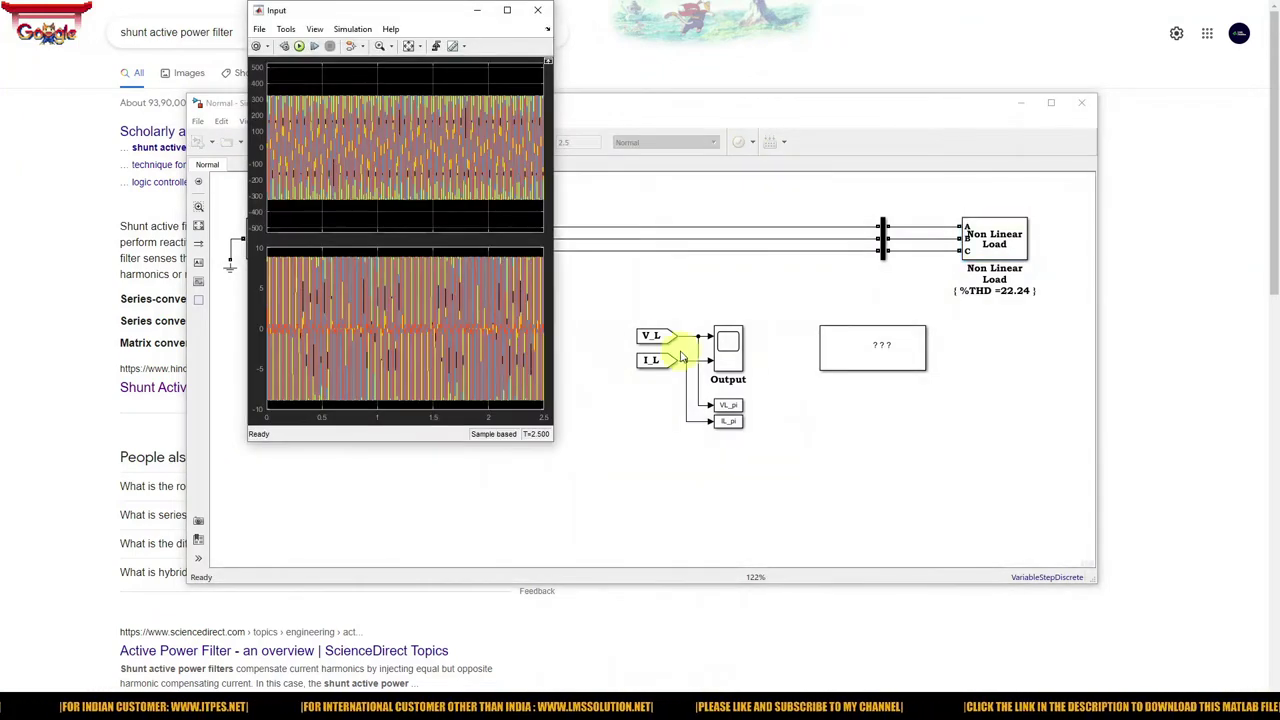
double_click(728, 343)
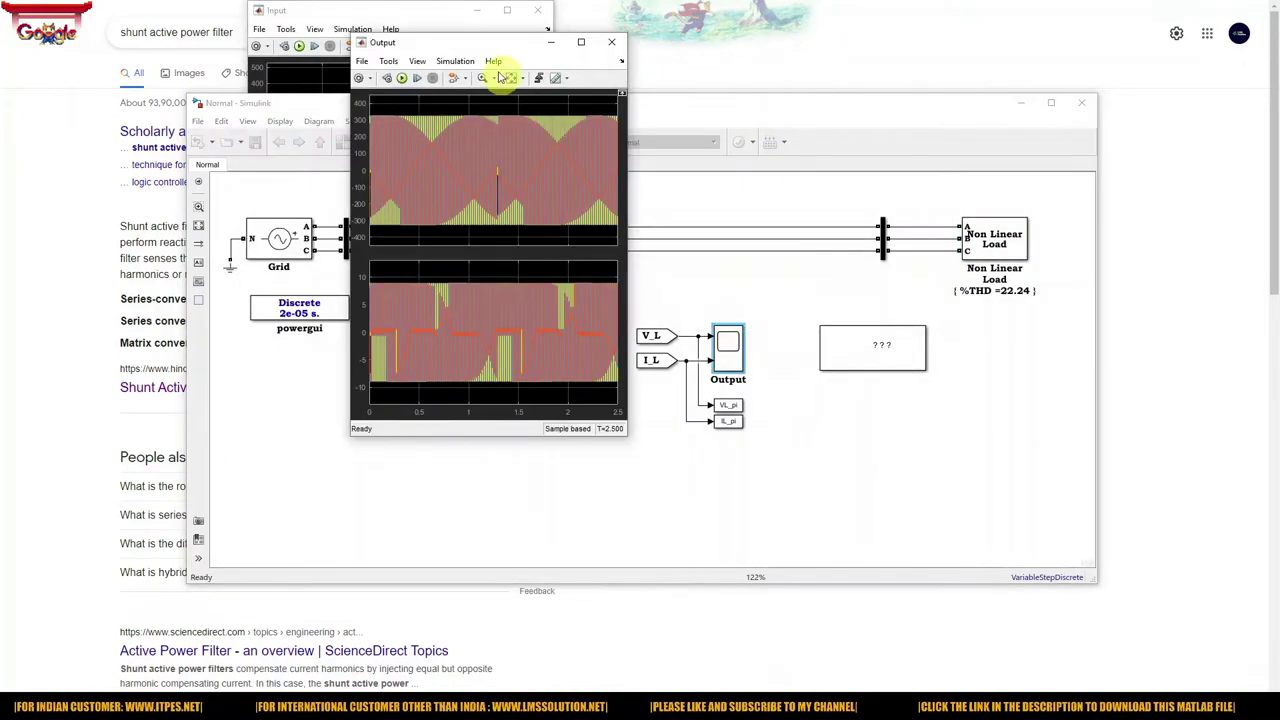
left_click(437, 15)
left_click(562, 50)
left_click_drag(509, 52, 759, 47)
Zoom in on a few cycles of the voltage and current waveforms in both the Input and Output scopes
left_click(381, 49)
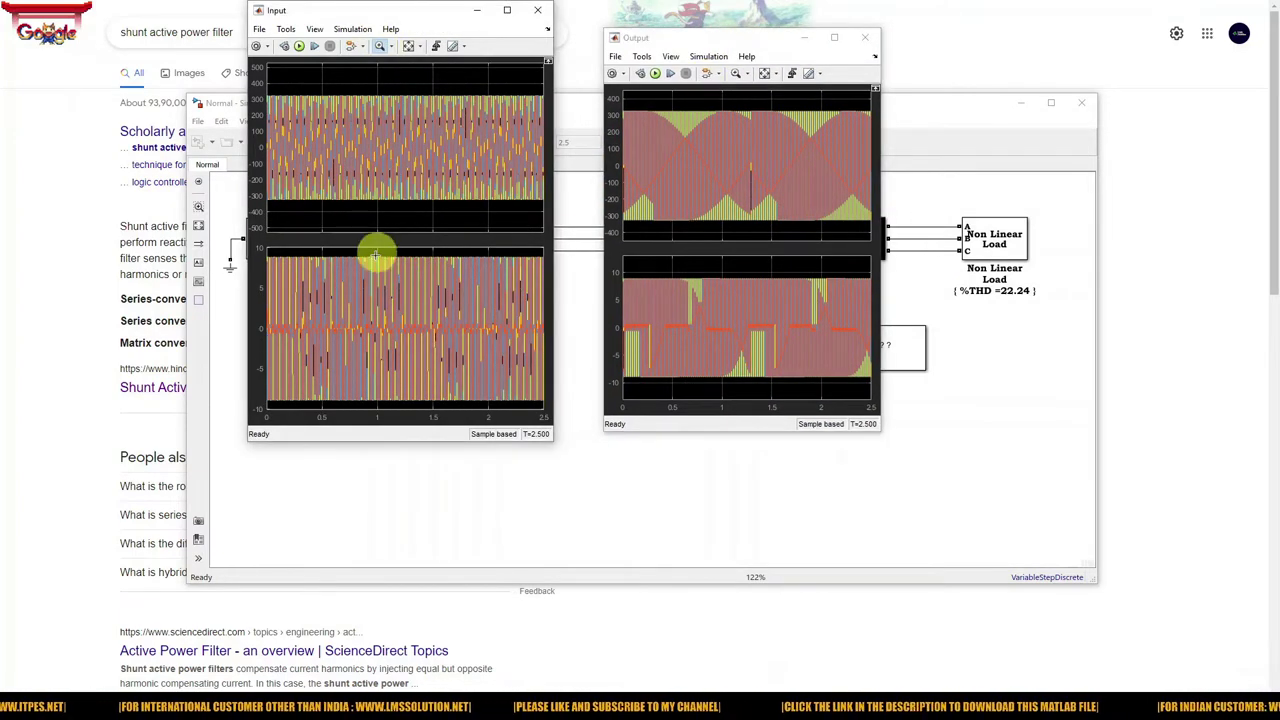
left_click_drag(366, 252, 314, 251)
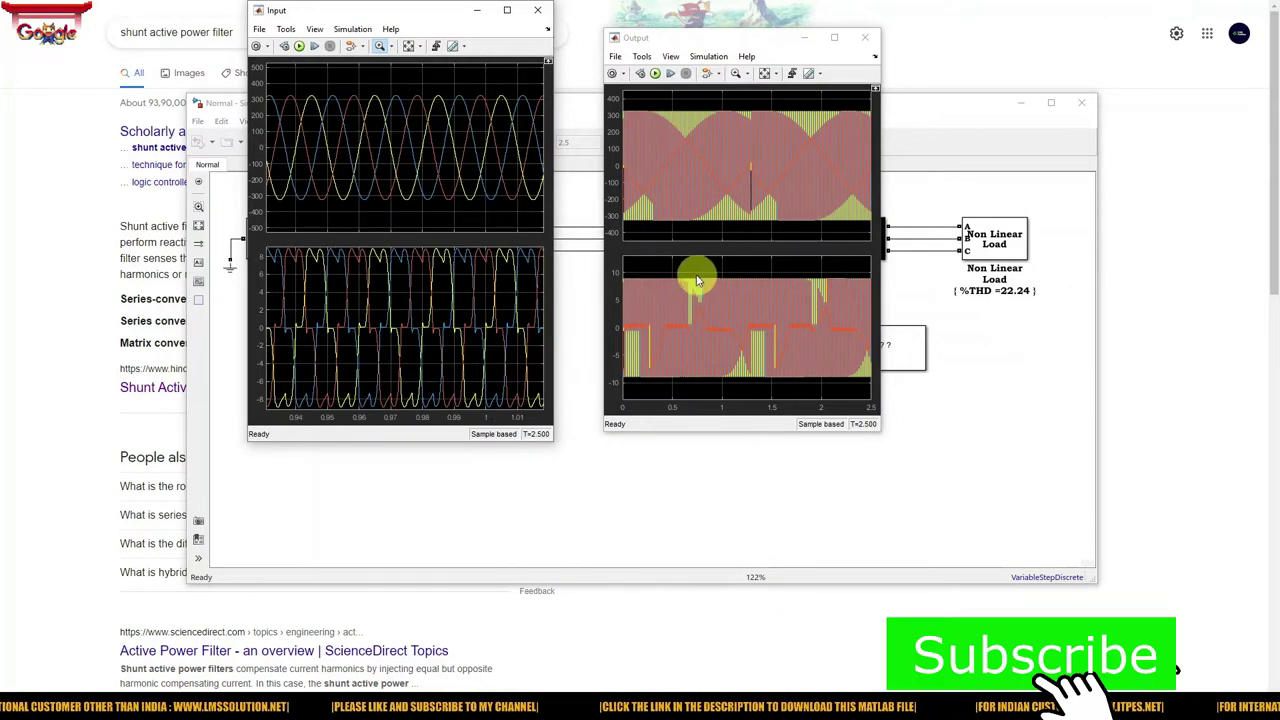
left_click(734, 73)
left_click_drag(700, 275, 726, 385)
left_click_drag(691, 293, 670, 259)
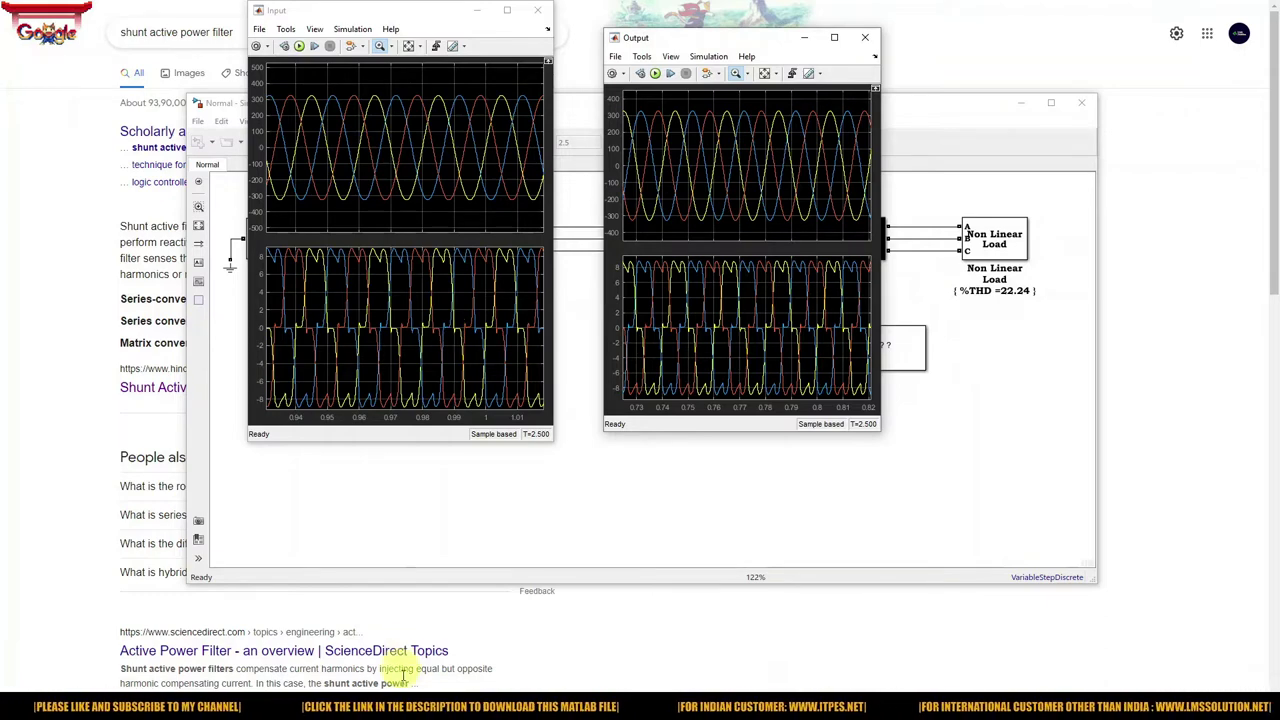
Switch to electronics-09-00637.pdf in full screen and mark Figure 1's inverter, Vs and Is measurements and DC voltage feedback path with the screen pen
key("alt+Tab")
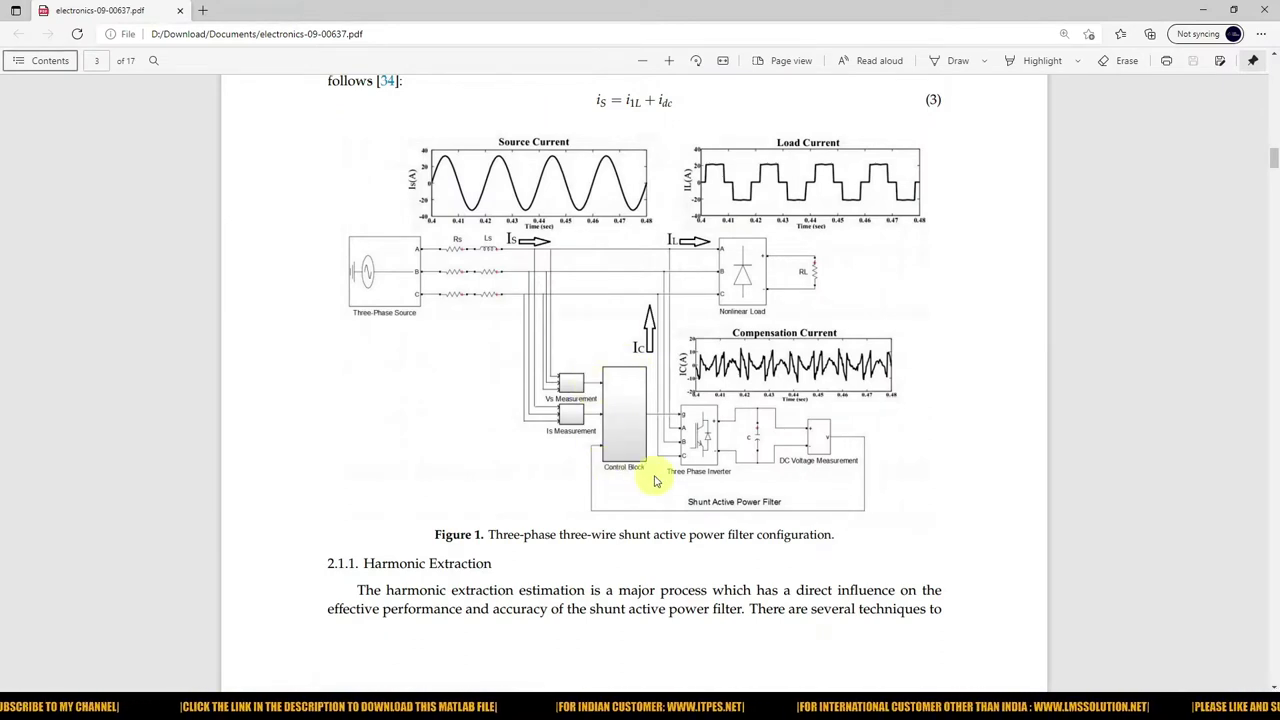
key("F11")
mouse_move(672, 437)
left_mouse_down()
mouse_move(810, 432)
mouse_move(822, 393)
mouse_move(810, 364)
mouse_move(698, 336)
mouse_move(666, 358)
mouse_move(649, 395)
mouse_move(670, 435)
left_mouse_up()
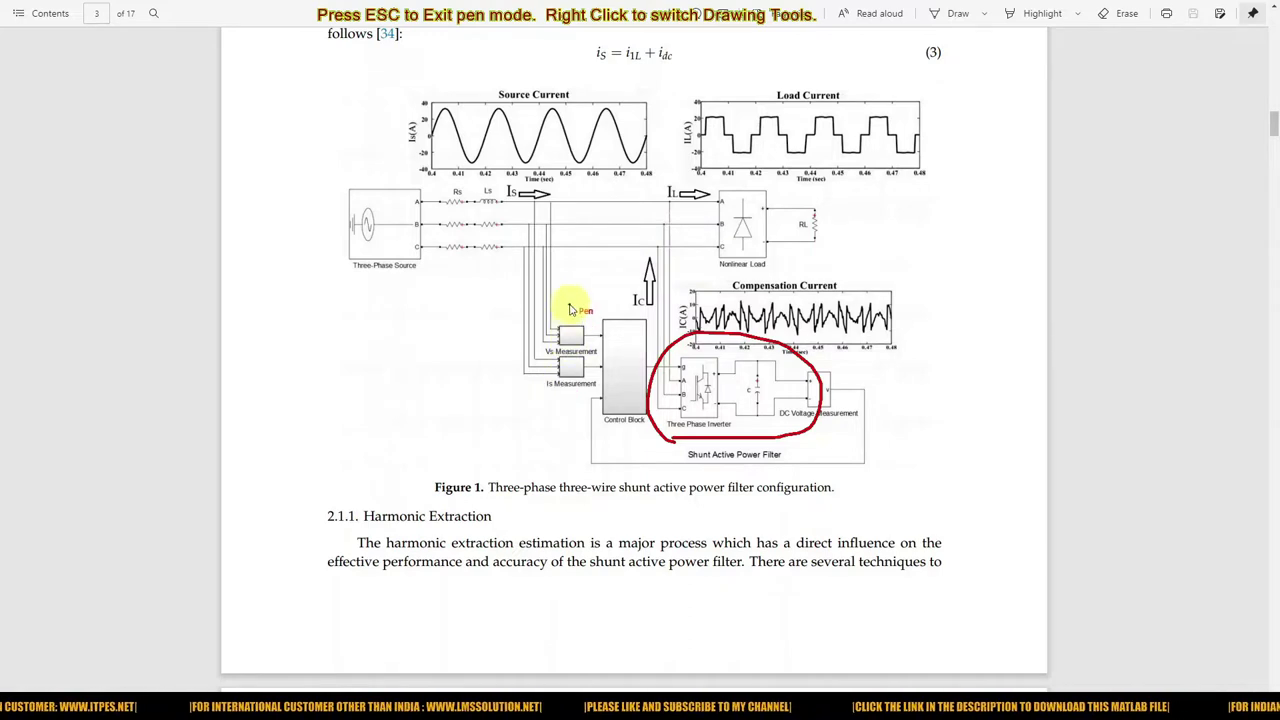
mouse_move(570, 304)
left_mouse_down()
mouse_move(570, 338)
mouse_move(576, 322)
left_mouse_up()
mouse_move(572, 398)
left_mouse_down()
mouse_move(572, 371)
mouse_move(579, 386)
left_mouse_up()
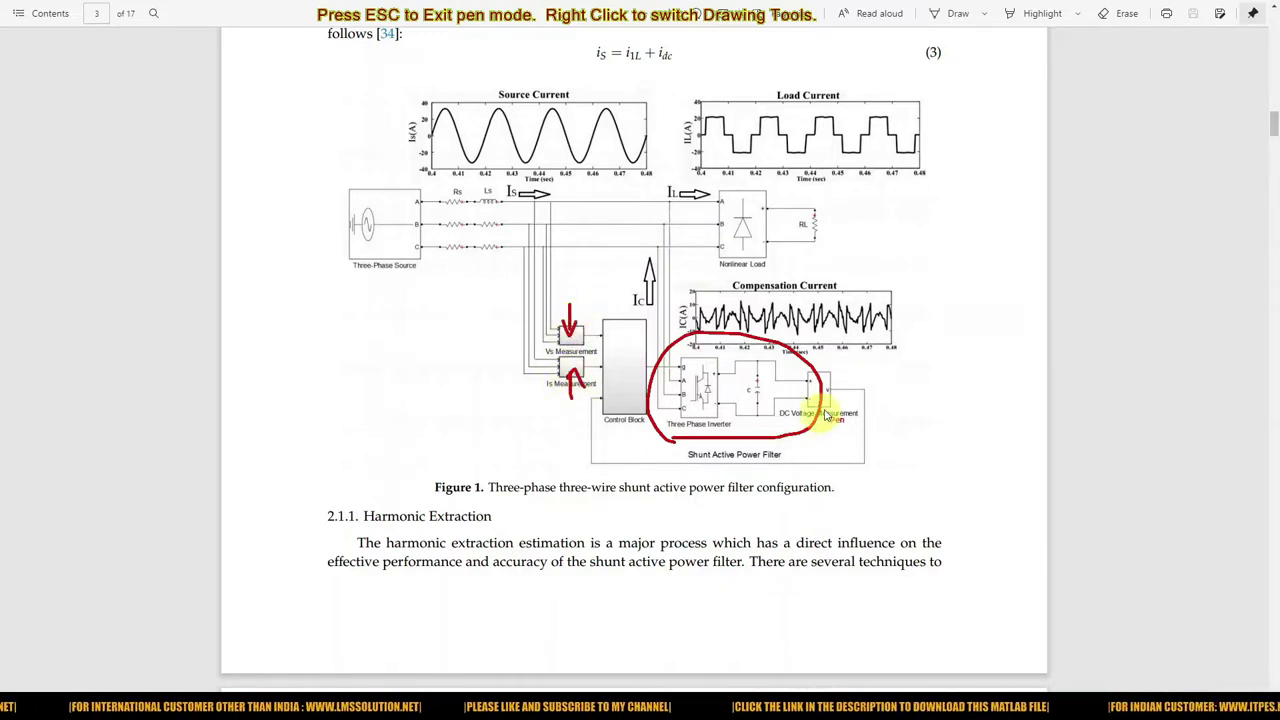
mouse_move(832, 430)
left_mouse_down()
mouse_move(835, 455)
mouse_move(705, 485)
mouse_move(605, 450)
mouse_move(601, 424)
mouse_move(608, 440)
left_mouse_up()
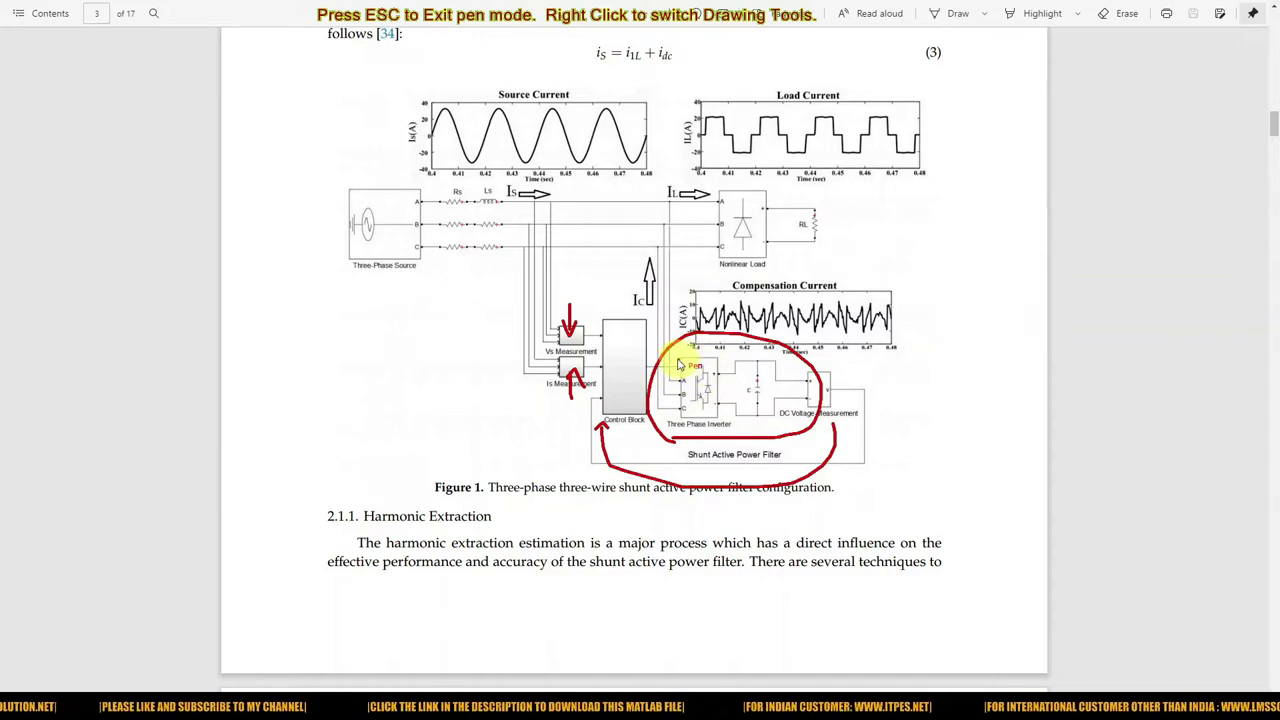
Draw pen arrows beside the compensation current Ic and pointing at the Load Current waveform in Figure 1
mouse_move(626, 308)
left_mouse_down()
mouse_move(626, 264)
mouse_move(634, 280)
left_mouse_up()
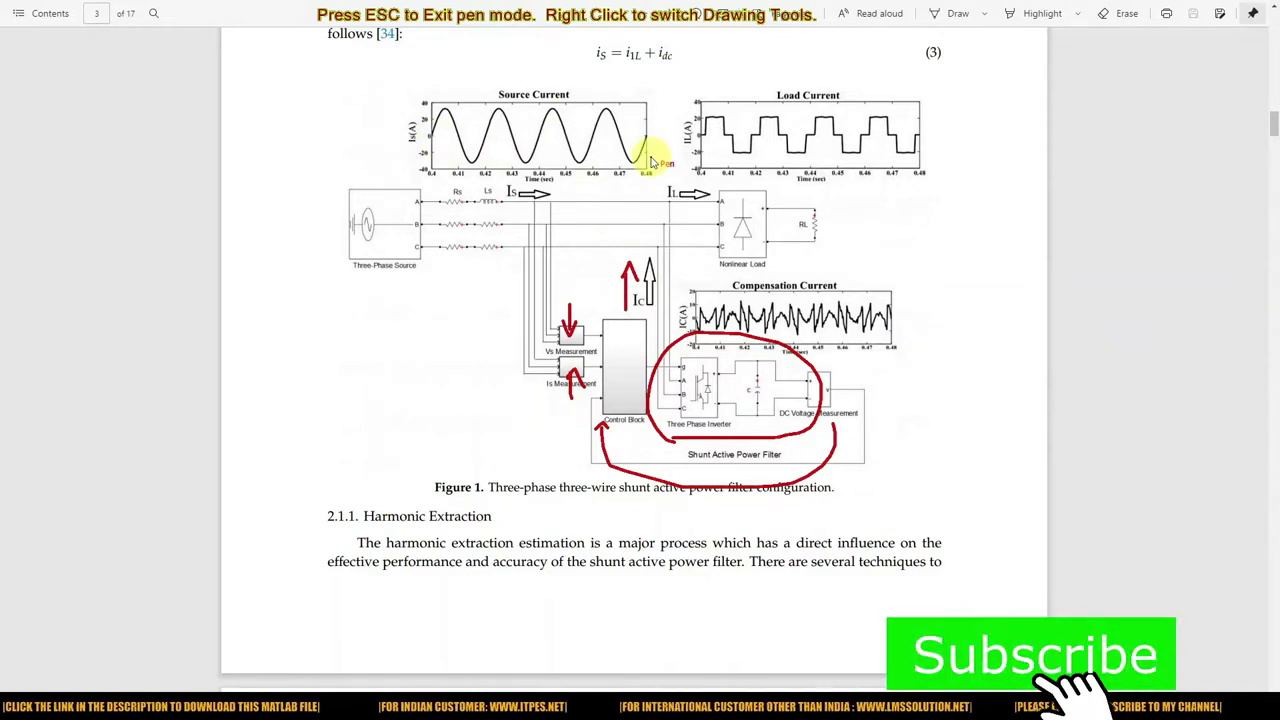
left_click_drag(839, 196, 838, 171)
left_click_drag(830, 184, 847, 183)
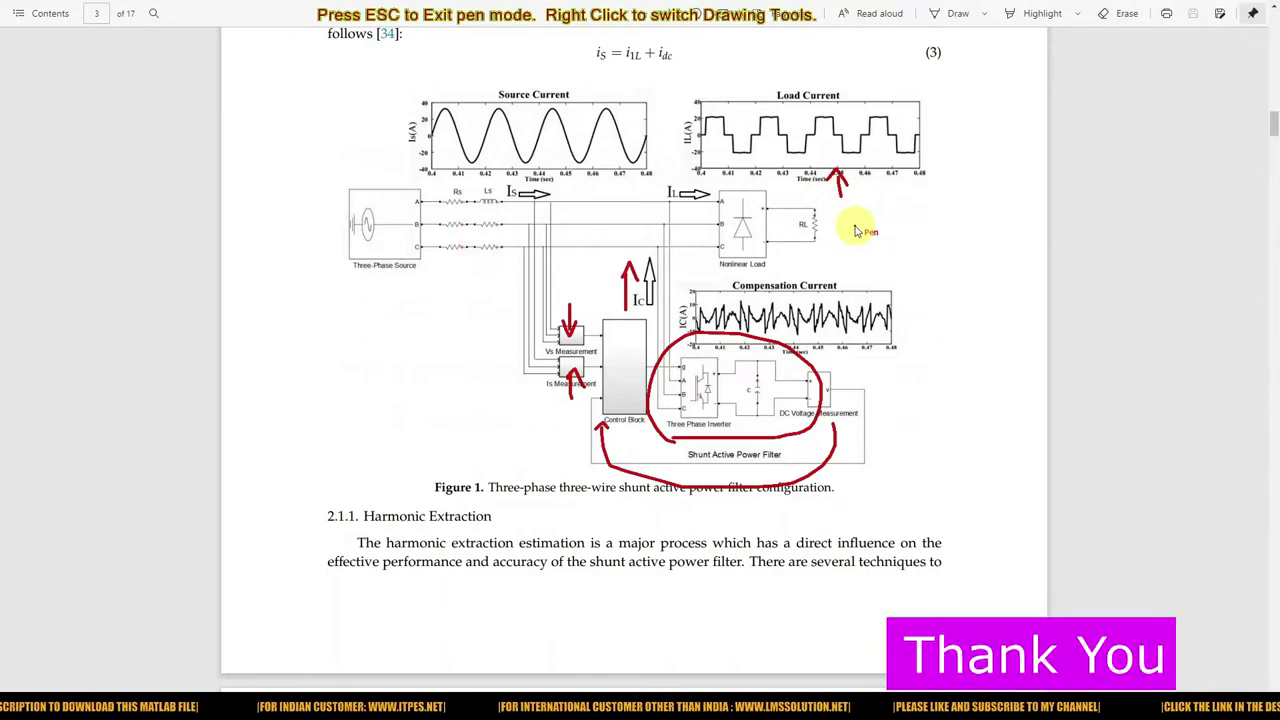
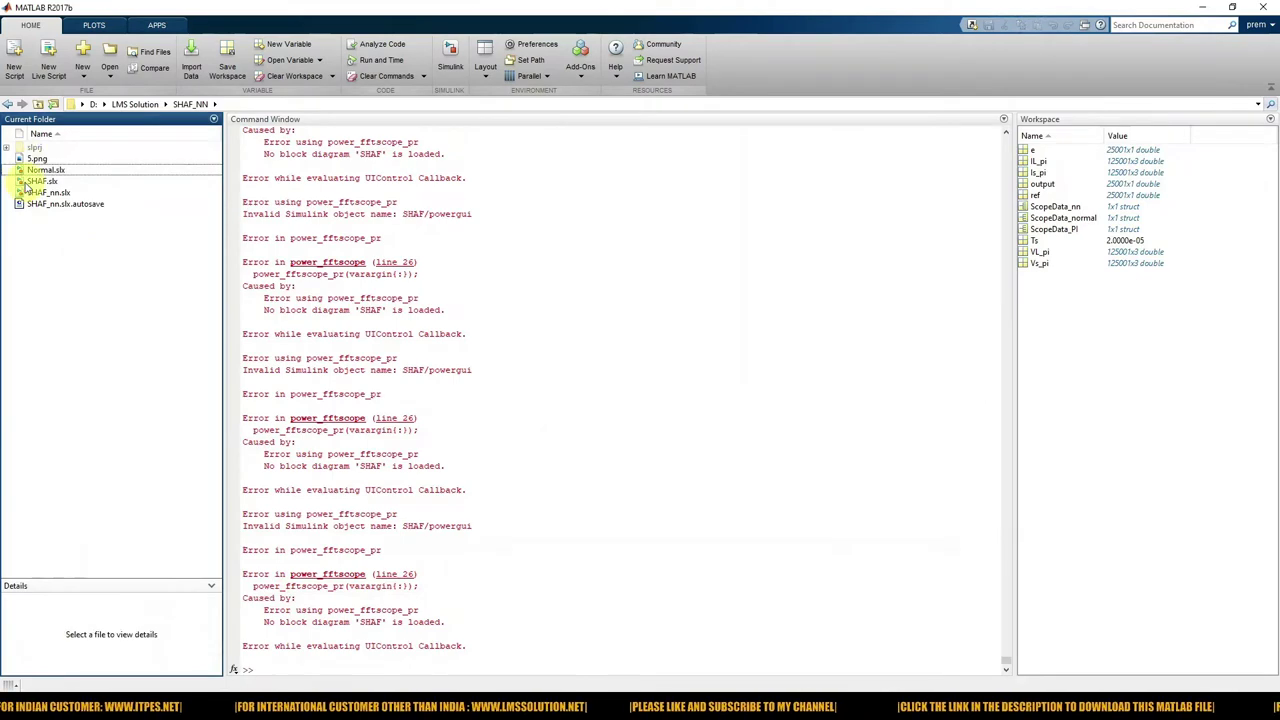
Open the SHAF.slx model from the current folder, maximize its window and go up to its top level
double_click(30, 183)
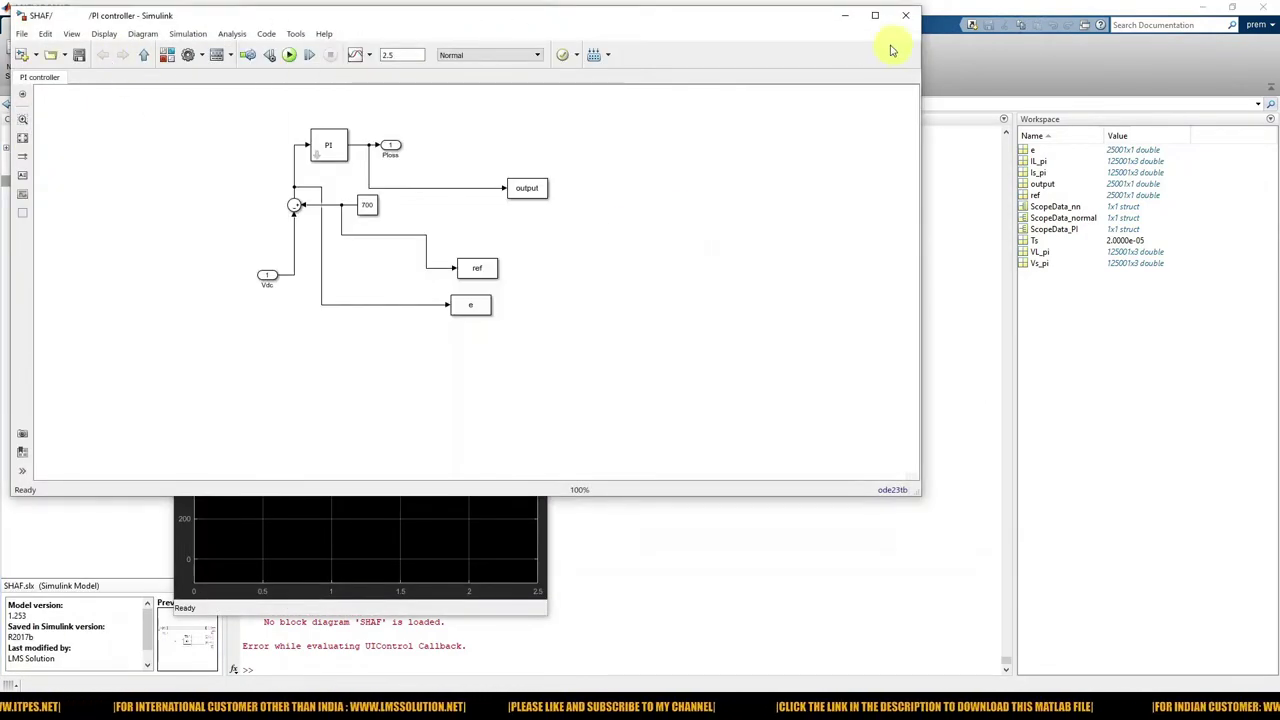
left_click(876, 16)
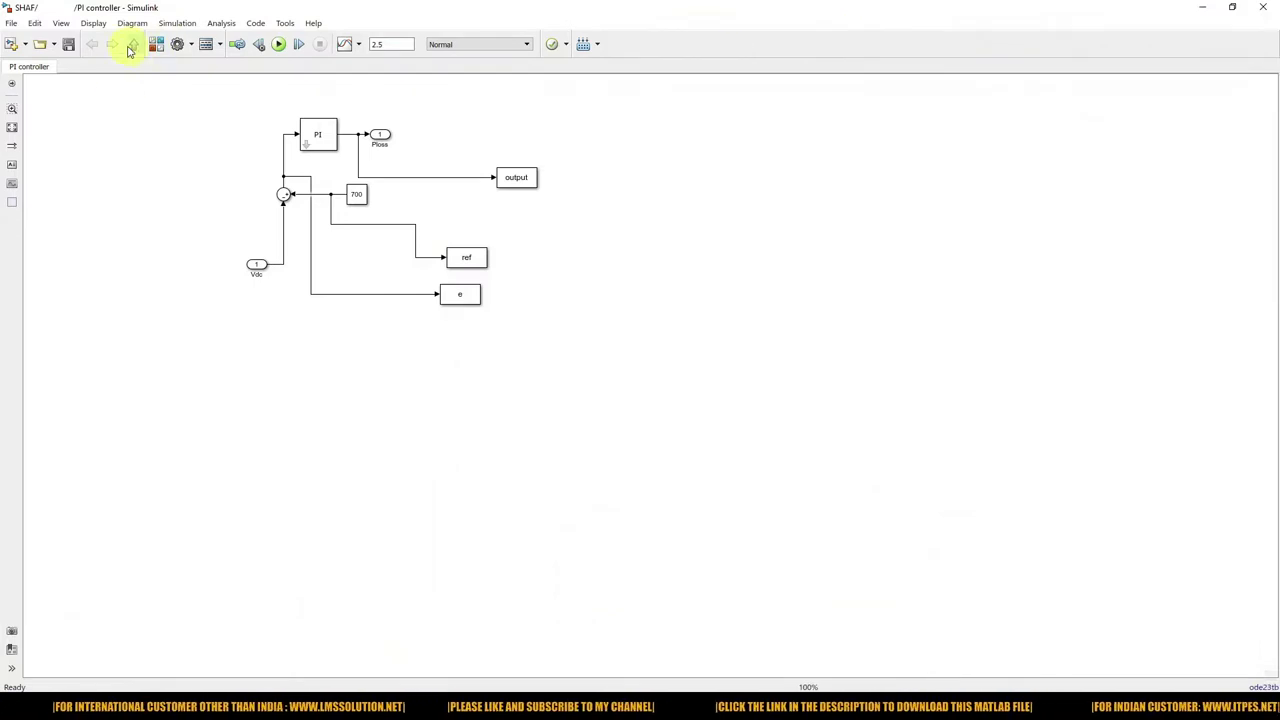
left_click(130, 47)
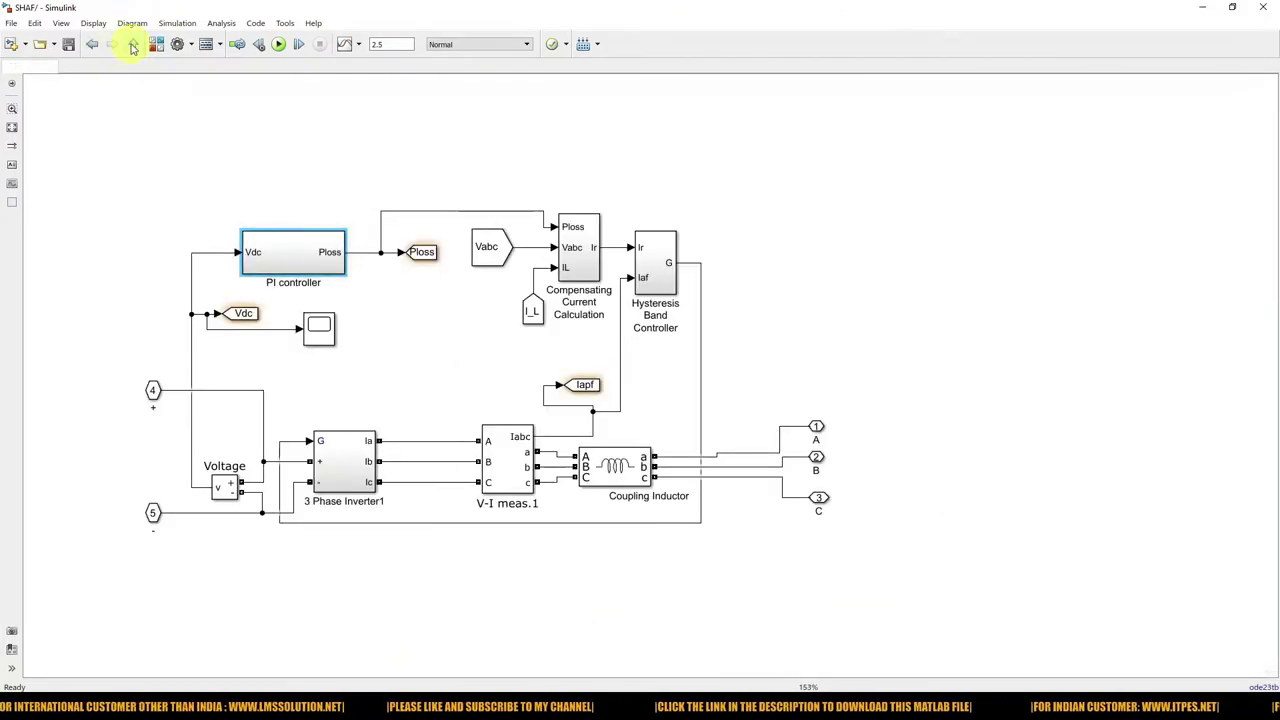
left_click(133, 47)
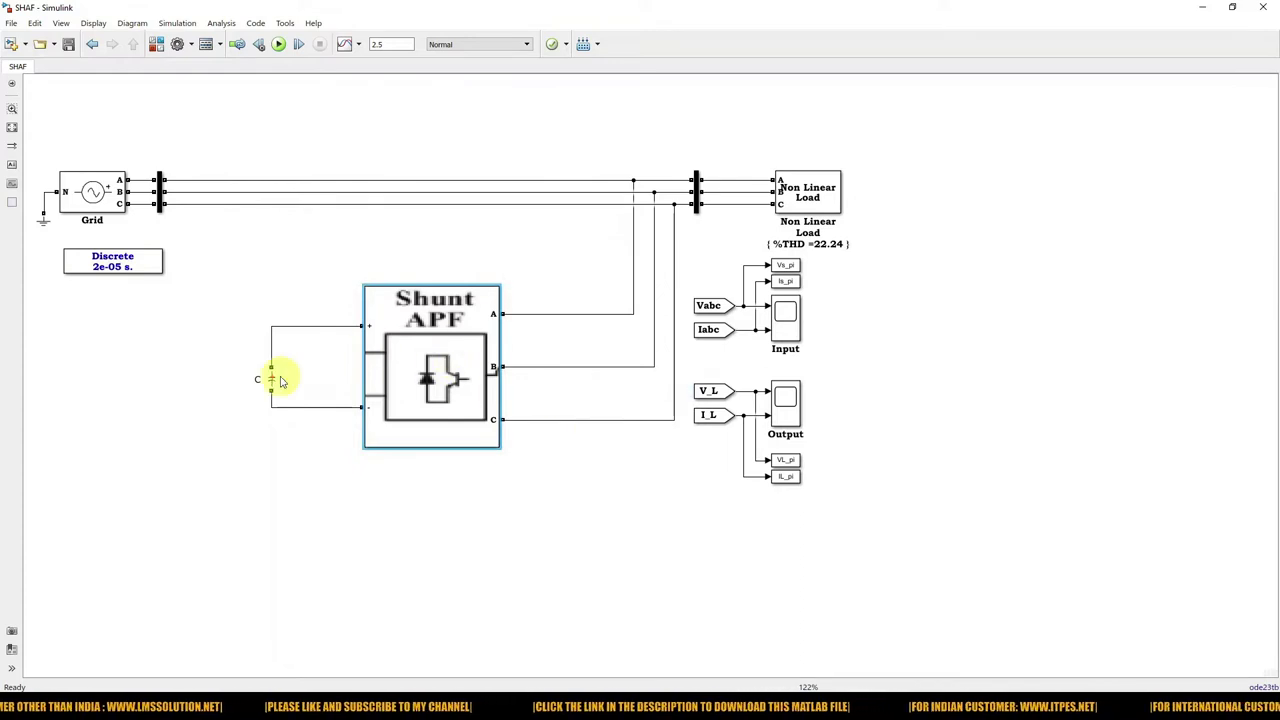
Move the DC-side capacitor C slightly upward and open the Shunt APF subsystem to trace its Vdc measurement signal
left_click_drag(270, 380, 271, 368)
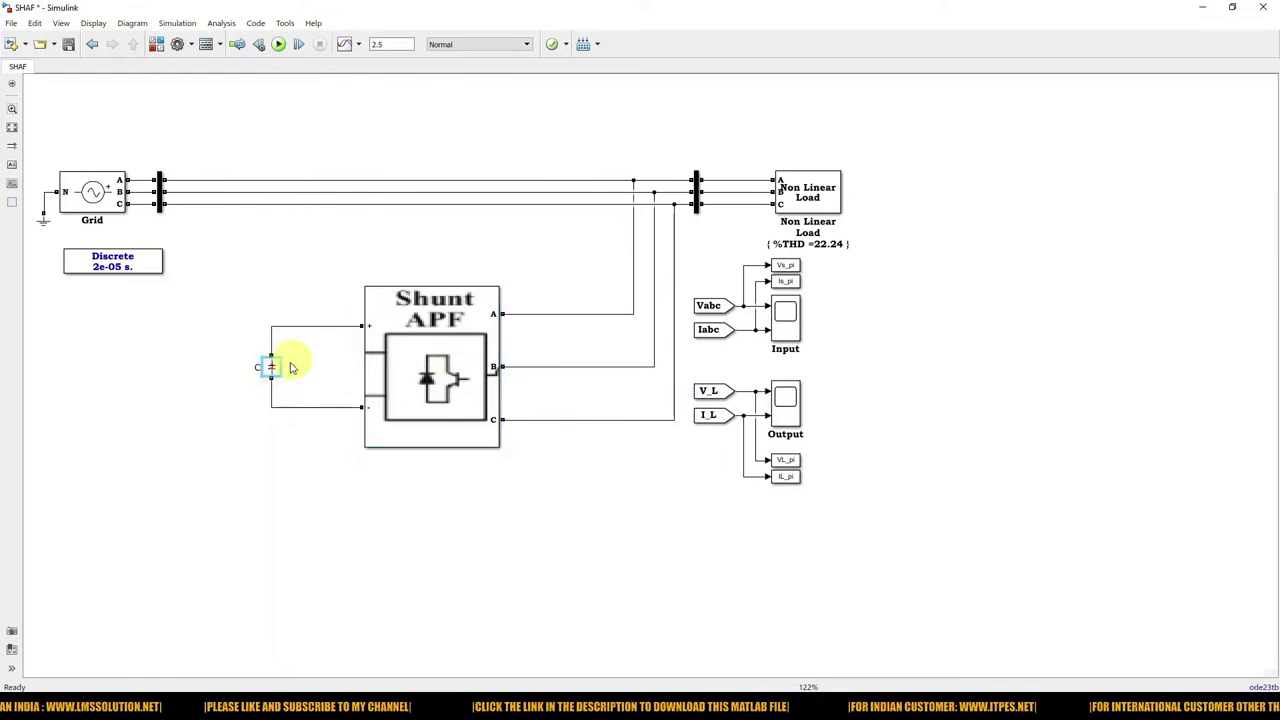
double_click(409, 377)
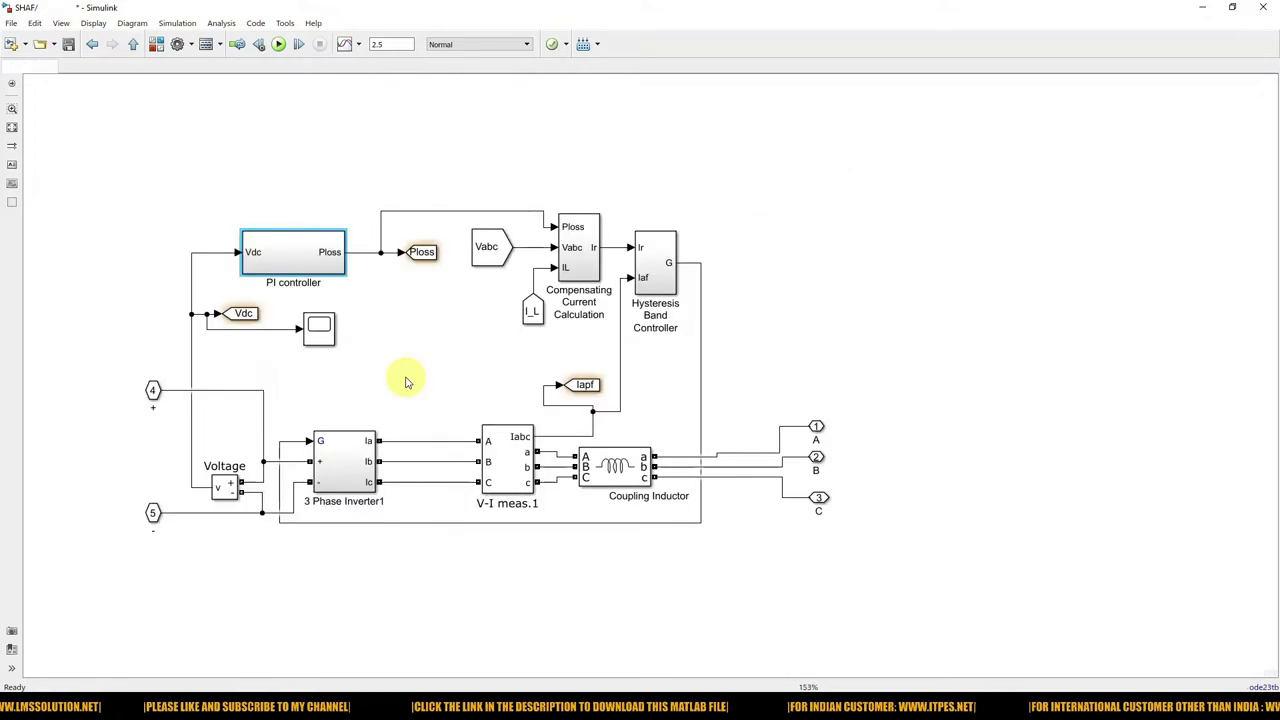
left_click(192, 366)
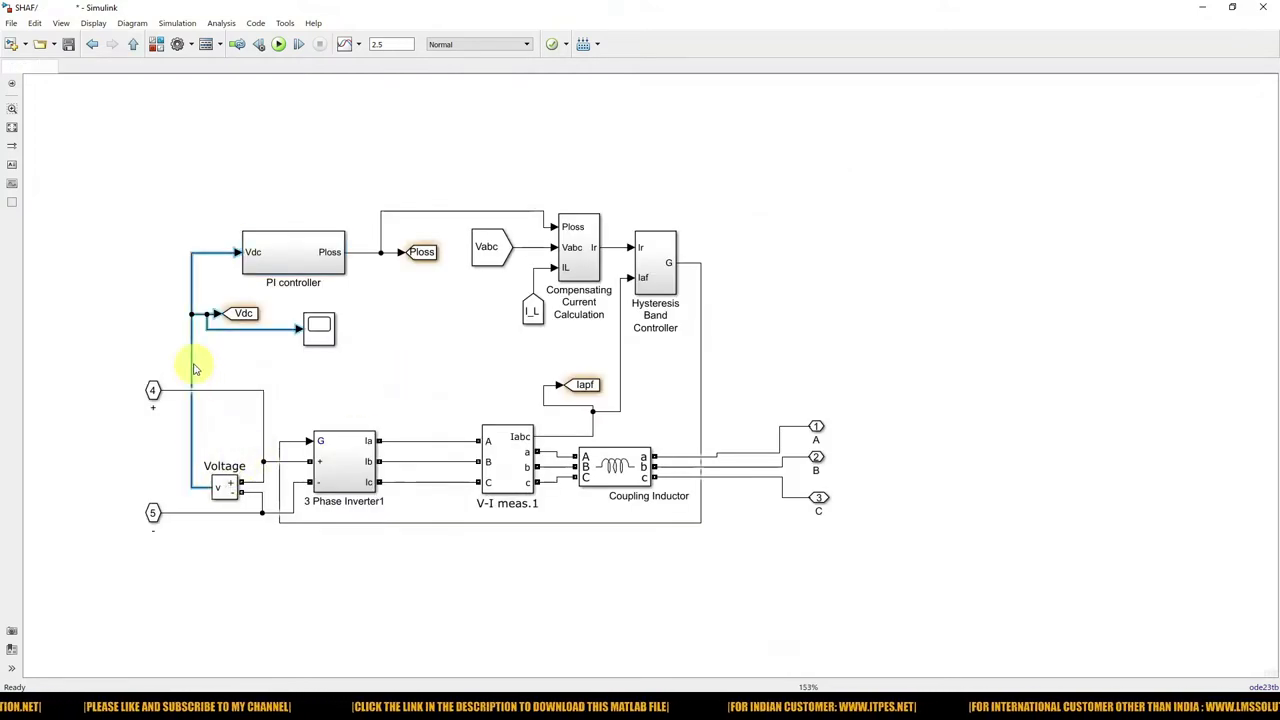
View the full 3 Phase Inverter1 subsystem diagram fitted to the window and return to the Shunt APF level
double_click(340, 478)
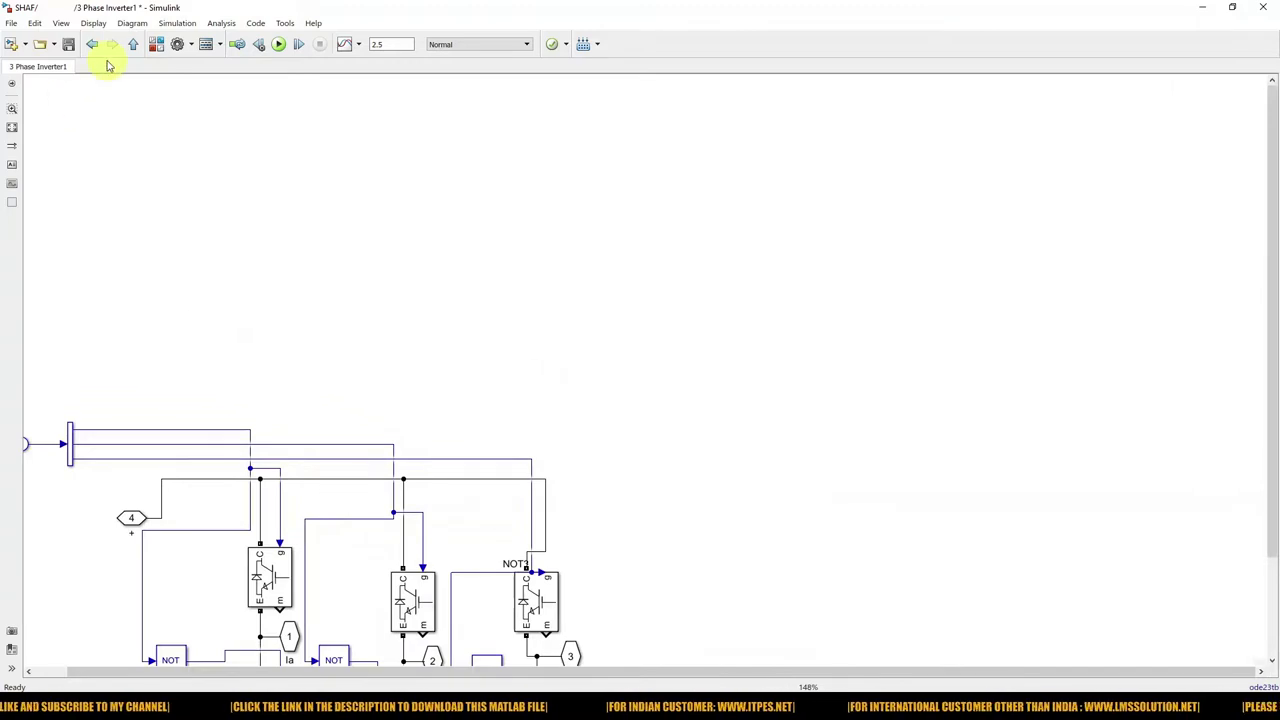
left_click(12, 127)
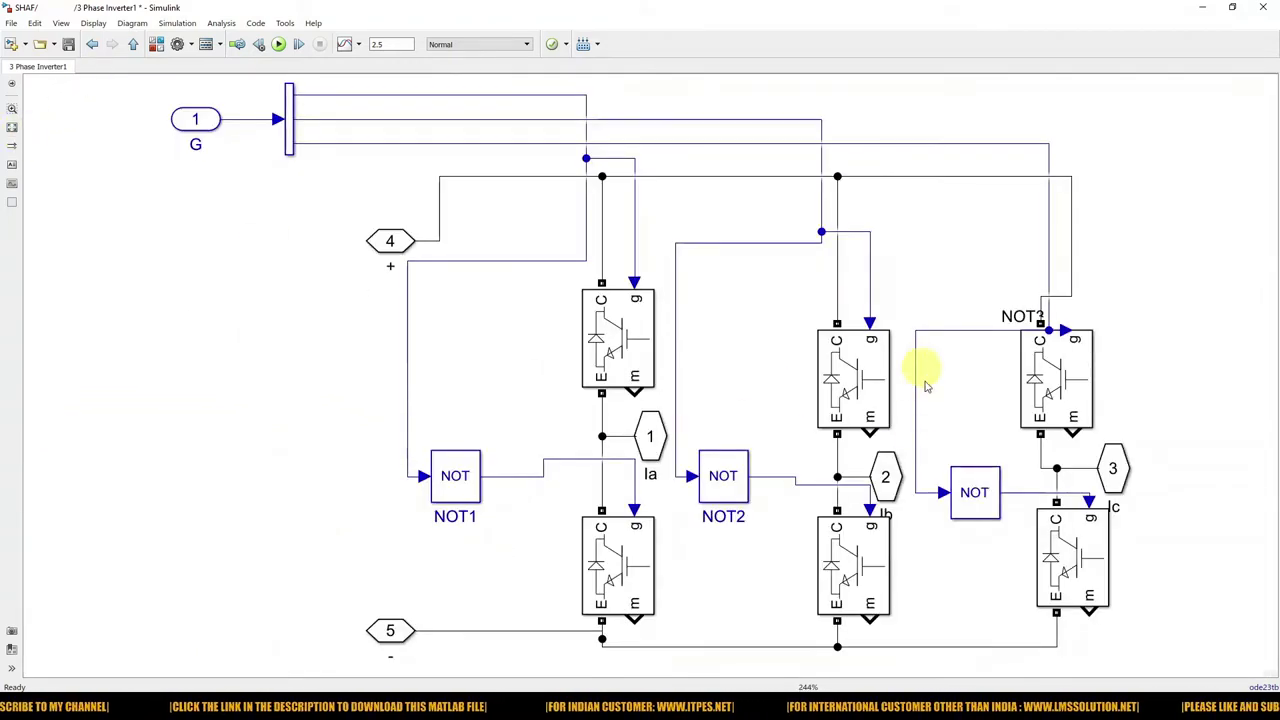
left_click(97, 44)
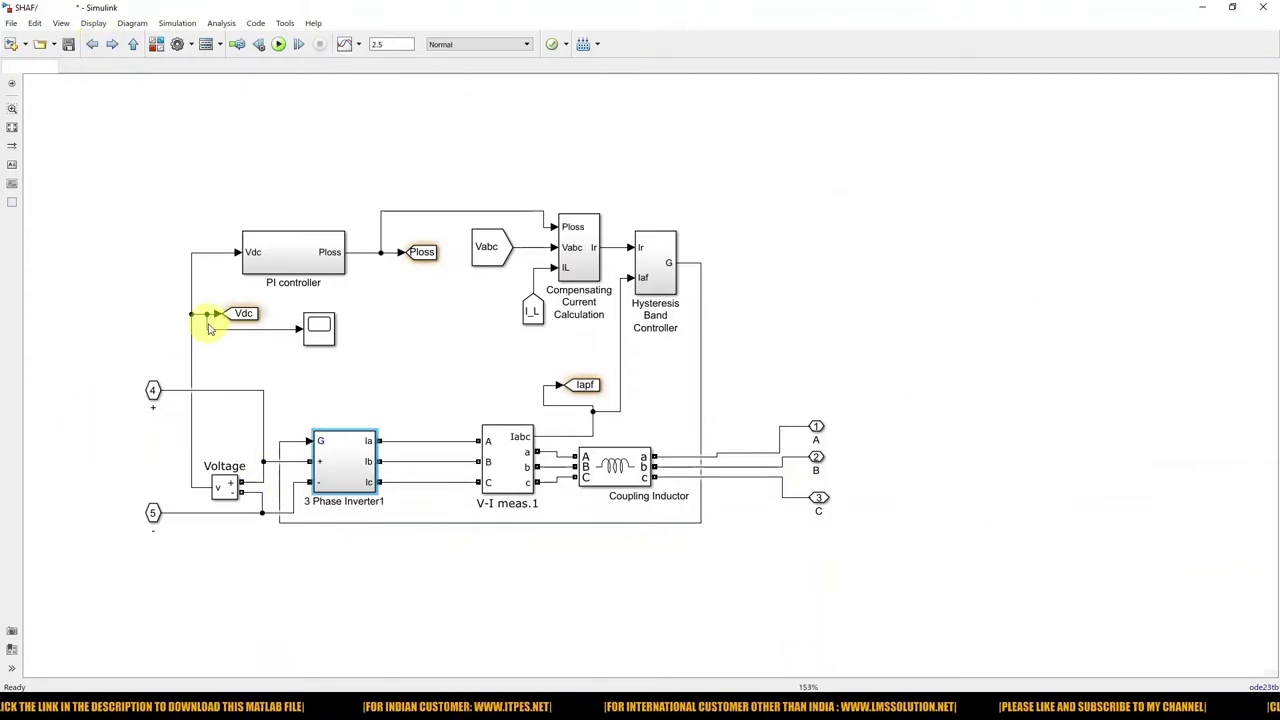
Inspect the Discrete PI Controller block inside the PI controller subsystem and return to the Shunt APF level
left_click(290, 268)
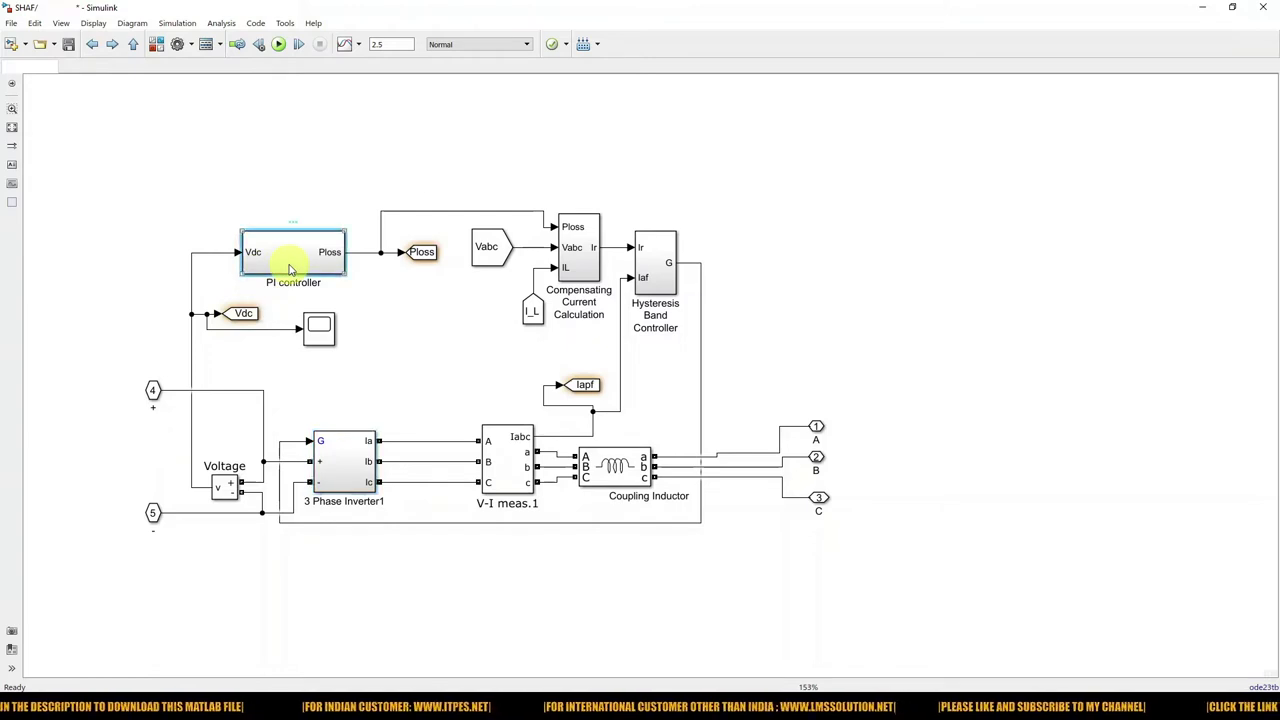
double_click(290, 268)
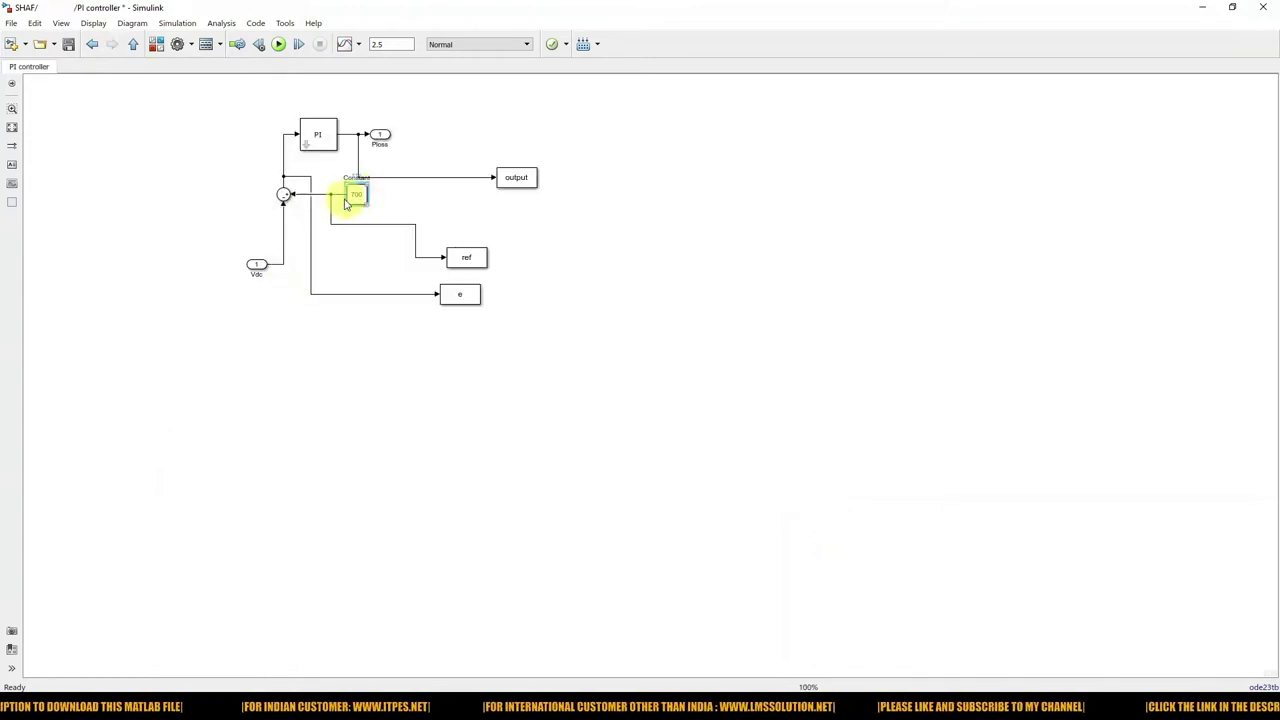
left_click(327, 150)
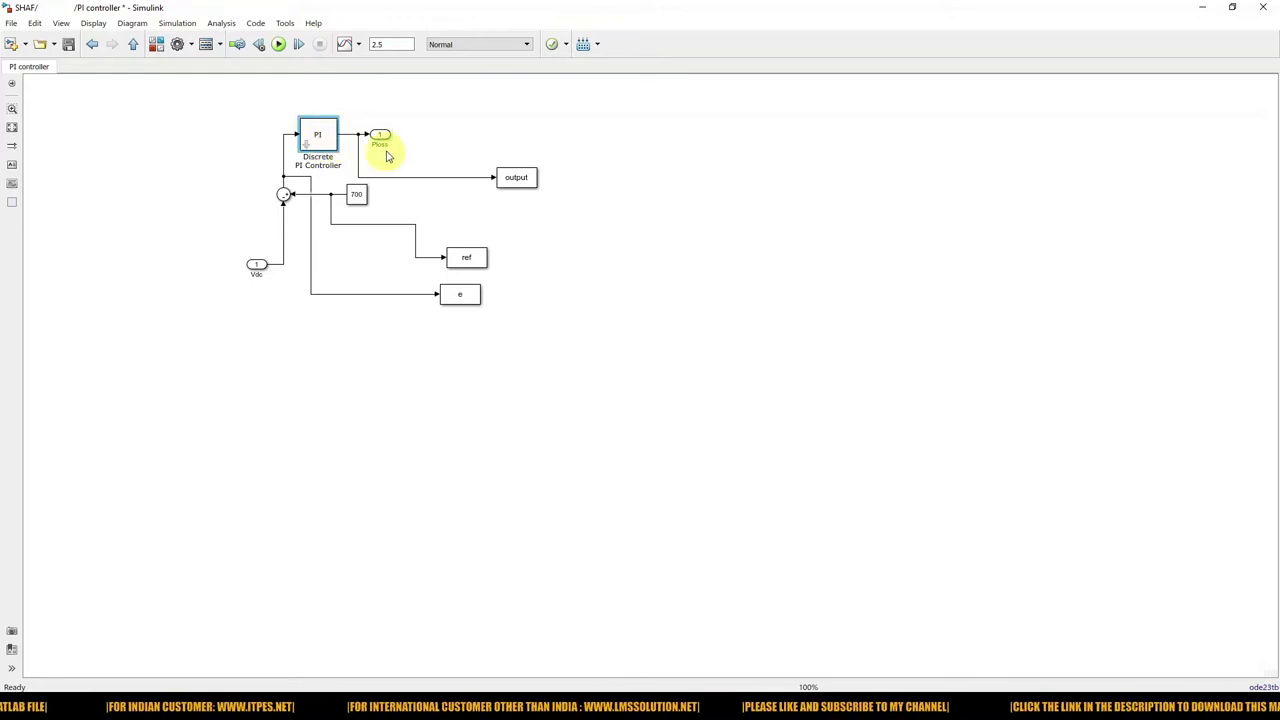
left_click(91, 46)
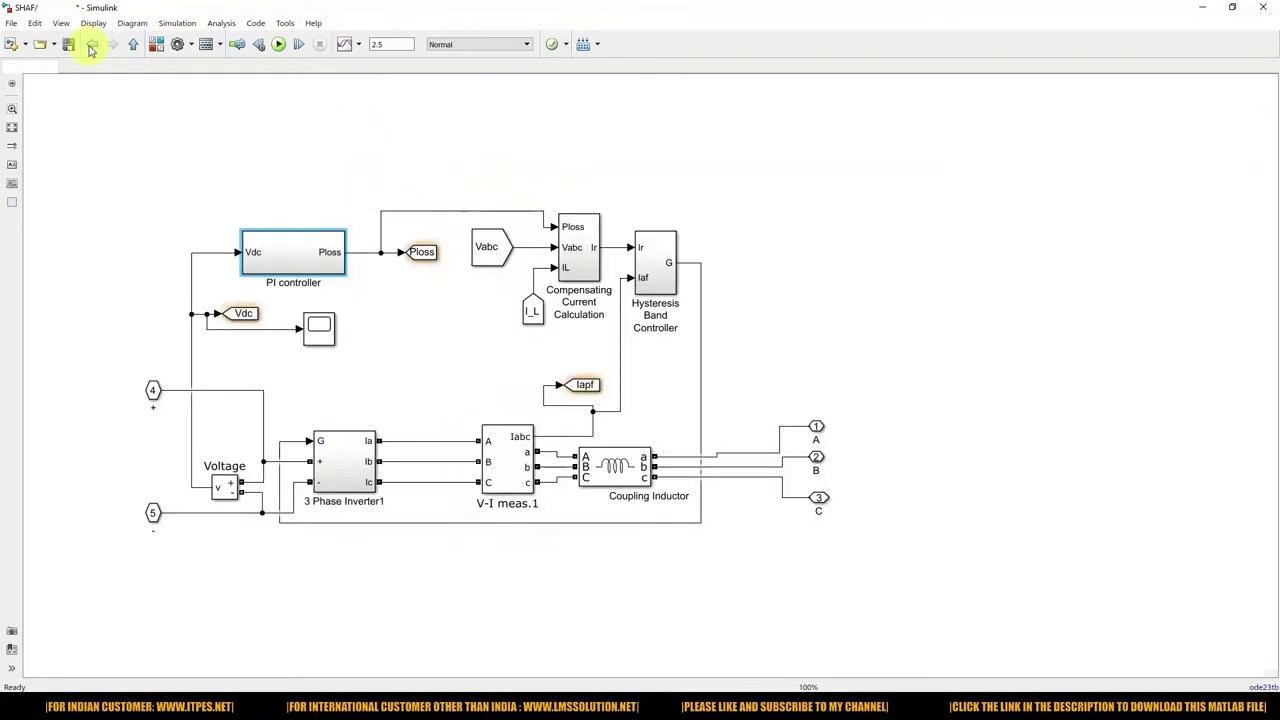
Point out the Vabc and I_L inputs of the Compensating Current Calculation subsystem and open that subsystem
left_click(522, 250)
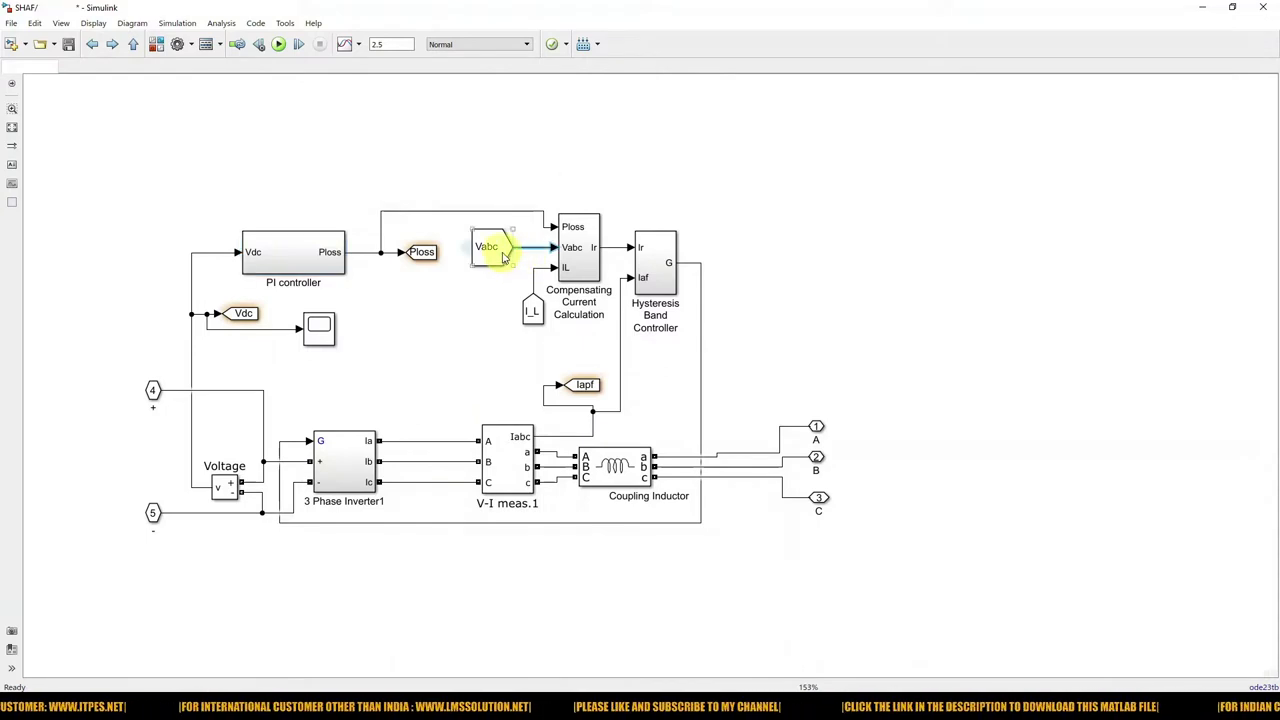
left_click(533, 313)
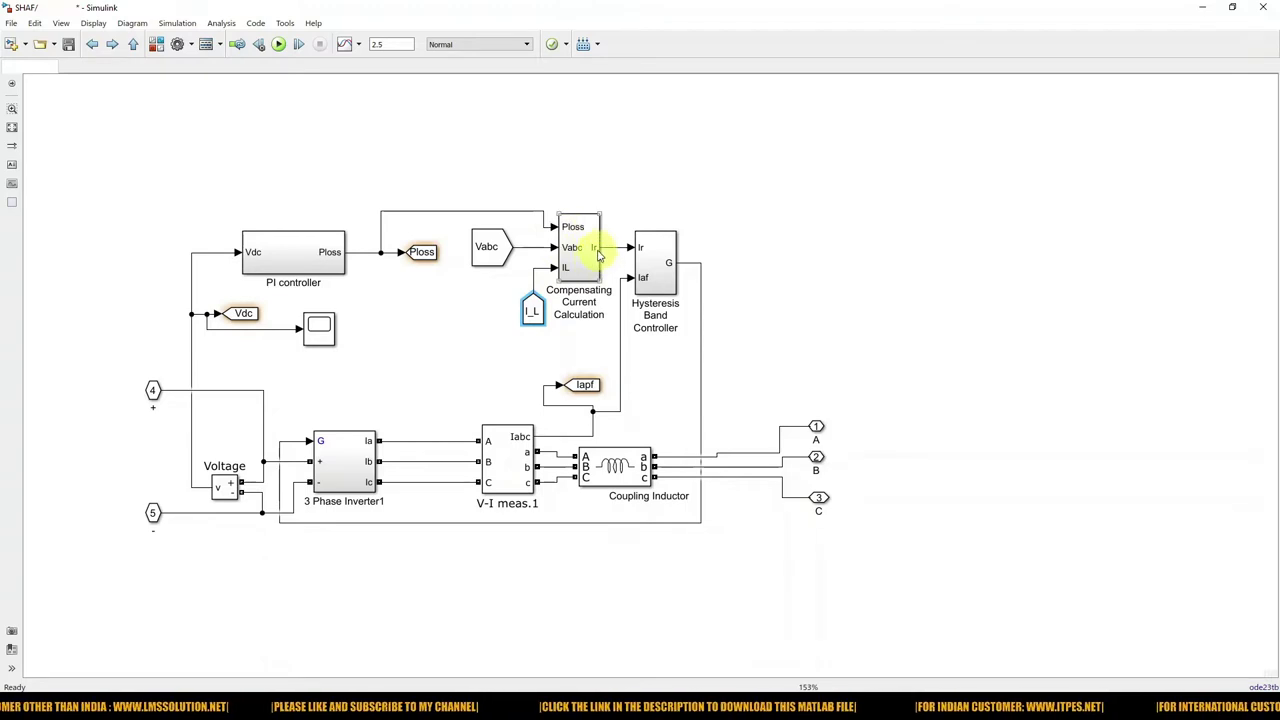
double_click(570, 273)
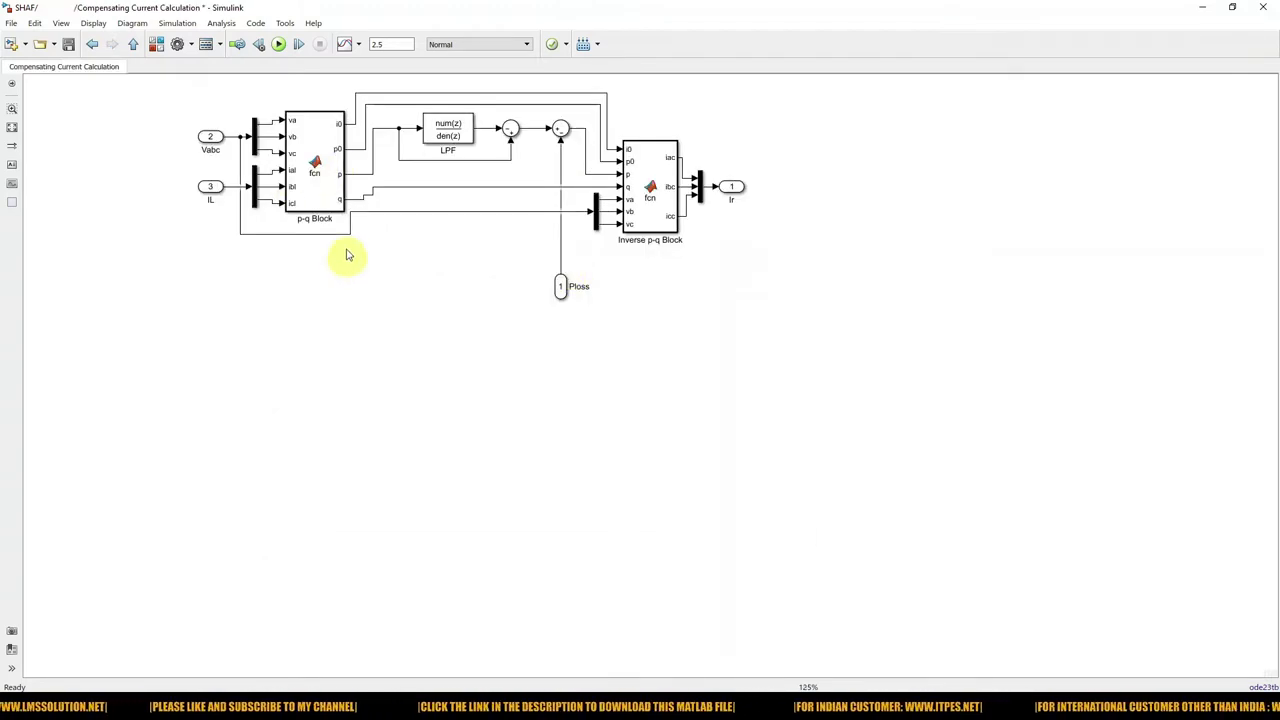
Open the p-q Block function code in an enlarged editor pane and highlight its voltage and current zero-alpha-beta transformation lines
double_click(317, 166)
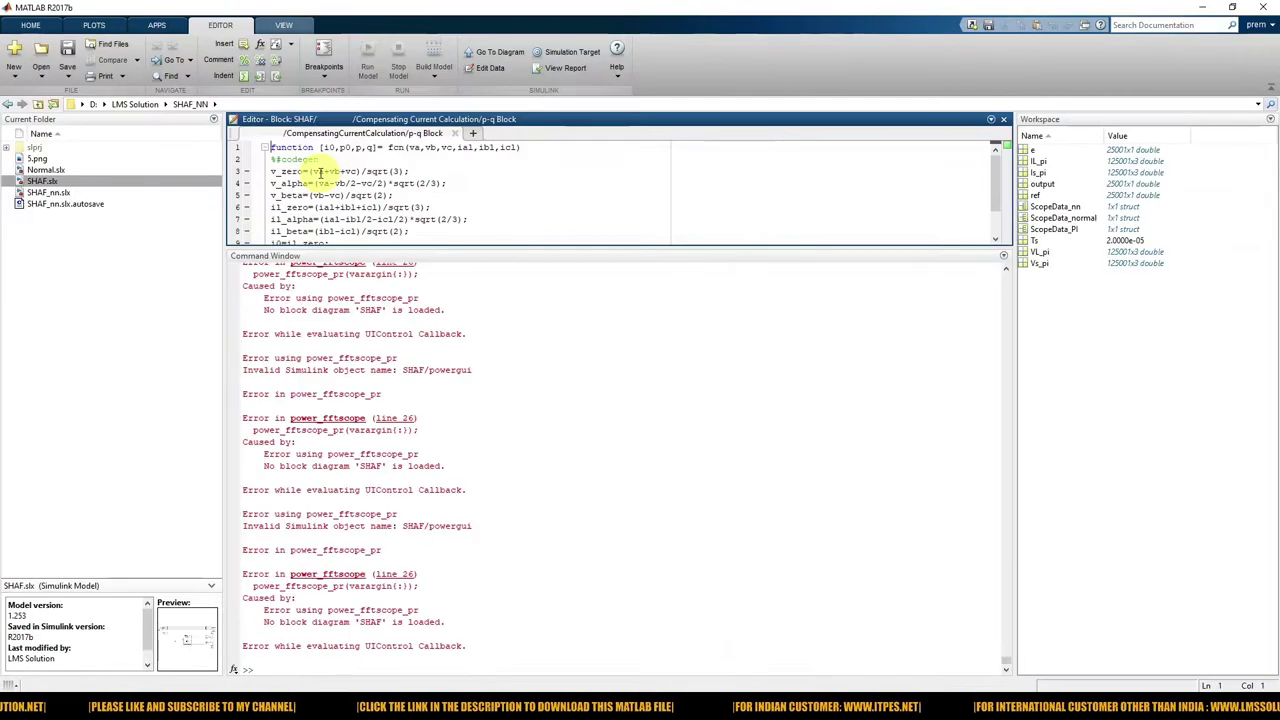
left_click_drag(385, 245, 366, 458)
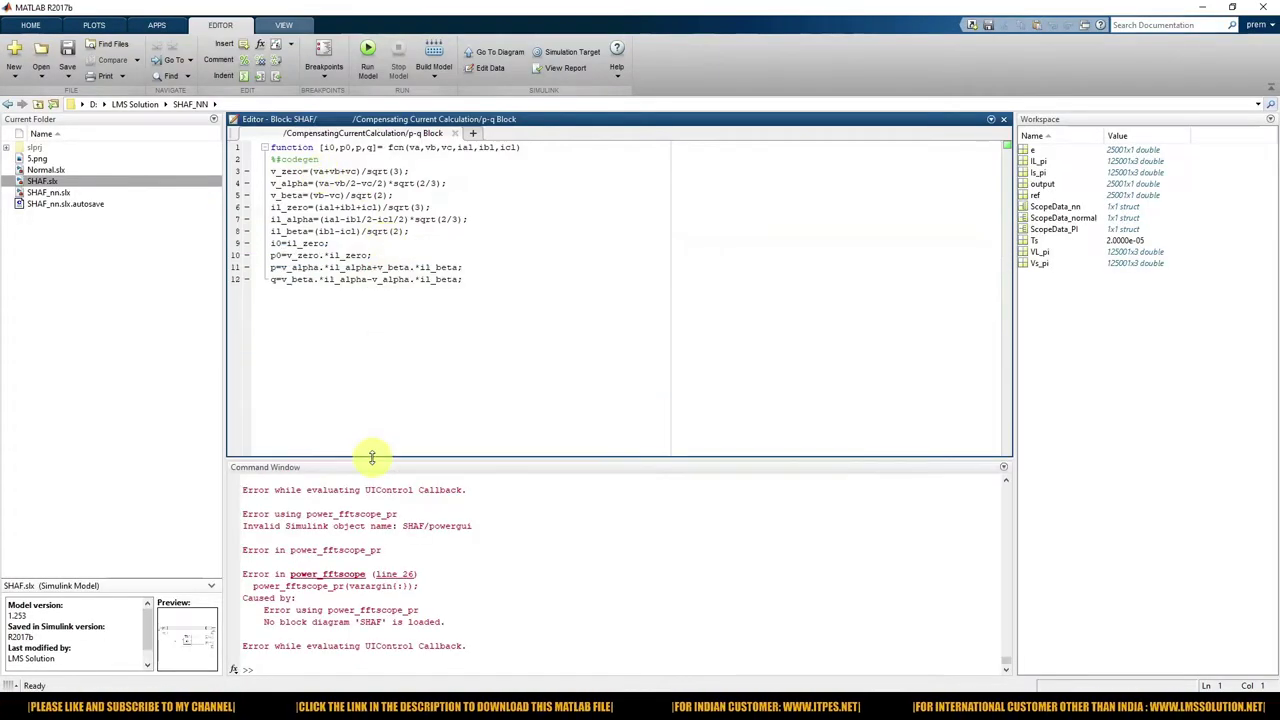
left_click(277, 183)
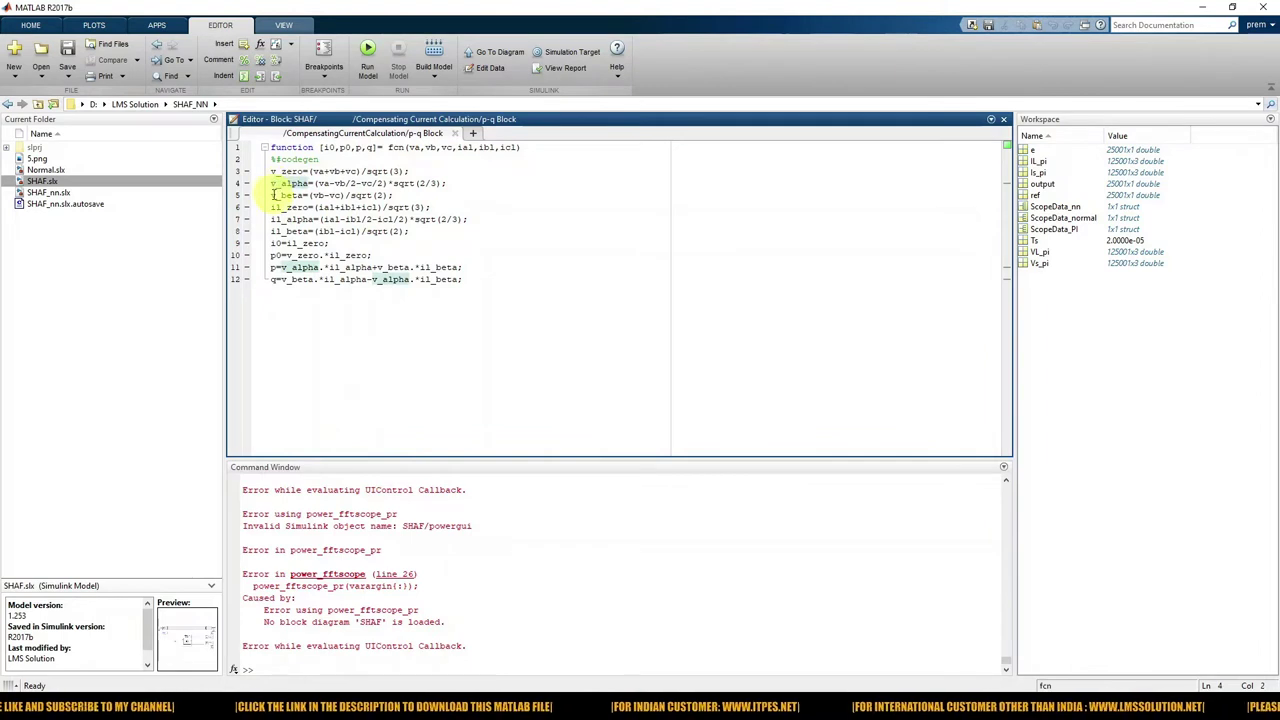
left_click(277, 171)
left_click_drag(271, 172, 410, 196)
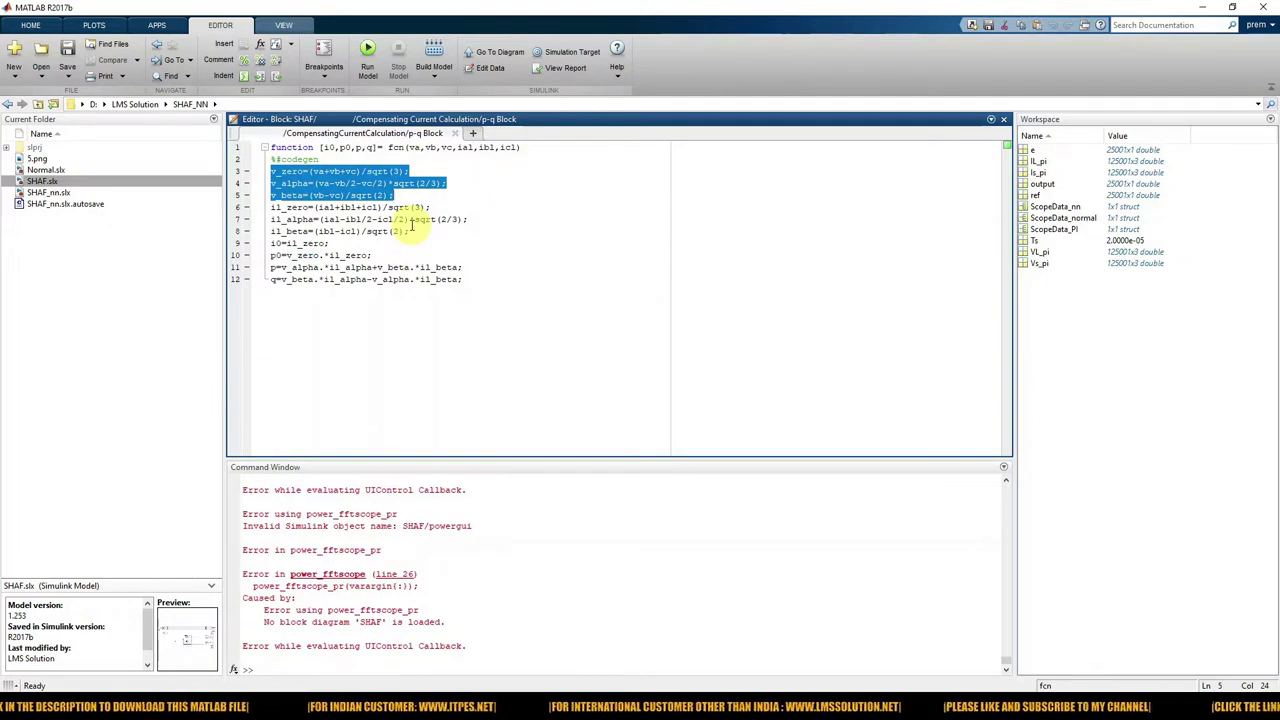
left_click(329, 243)
left_click_drag(271, 207, 408, 237)
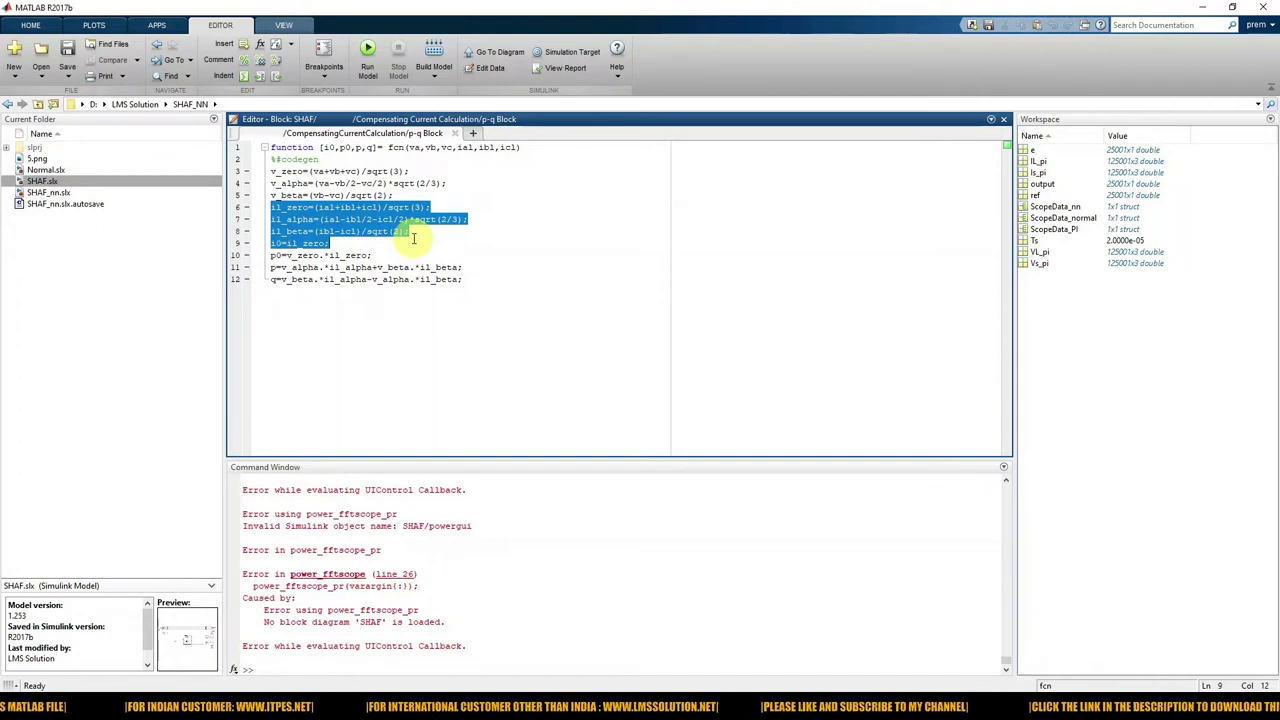
Highlight the p0, p and q power calculation lines in the p-q Block code
left_click(320, 267)
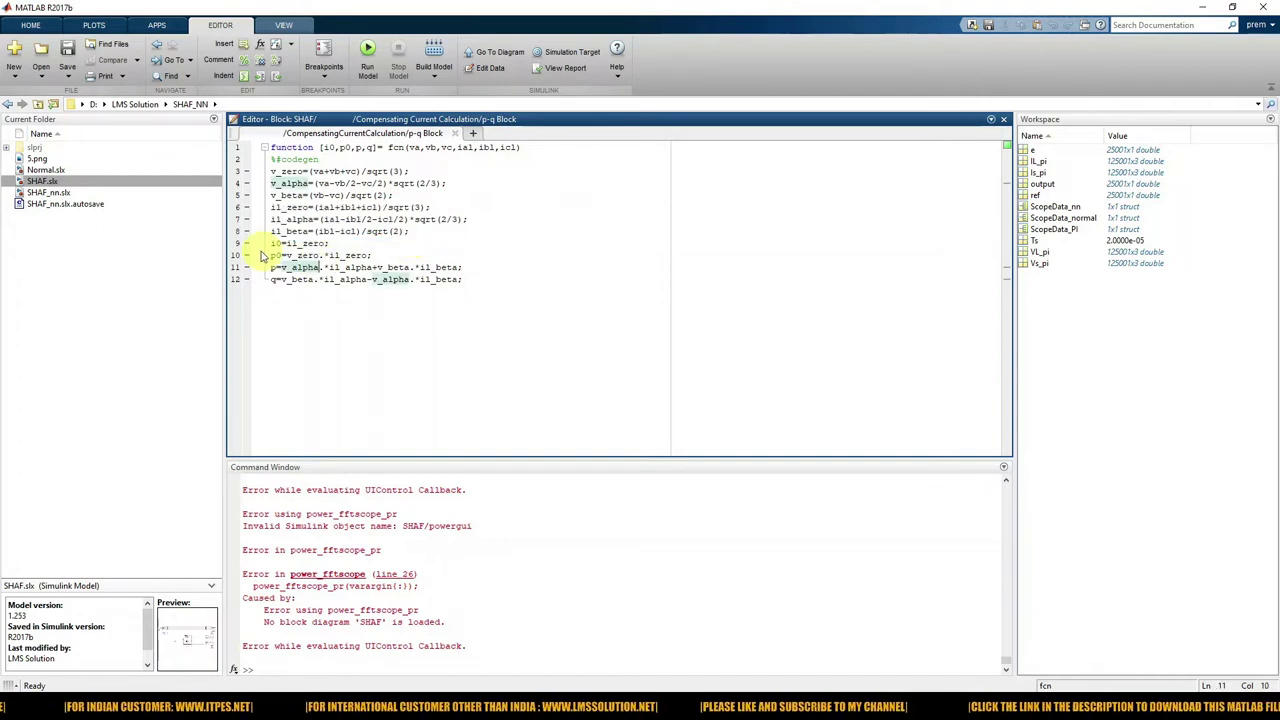
left_click(271, 256)
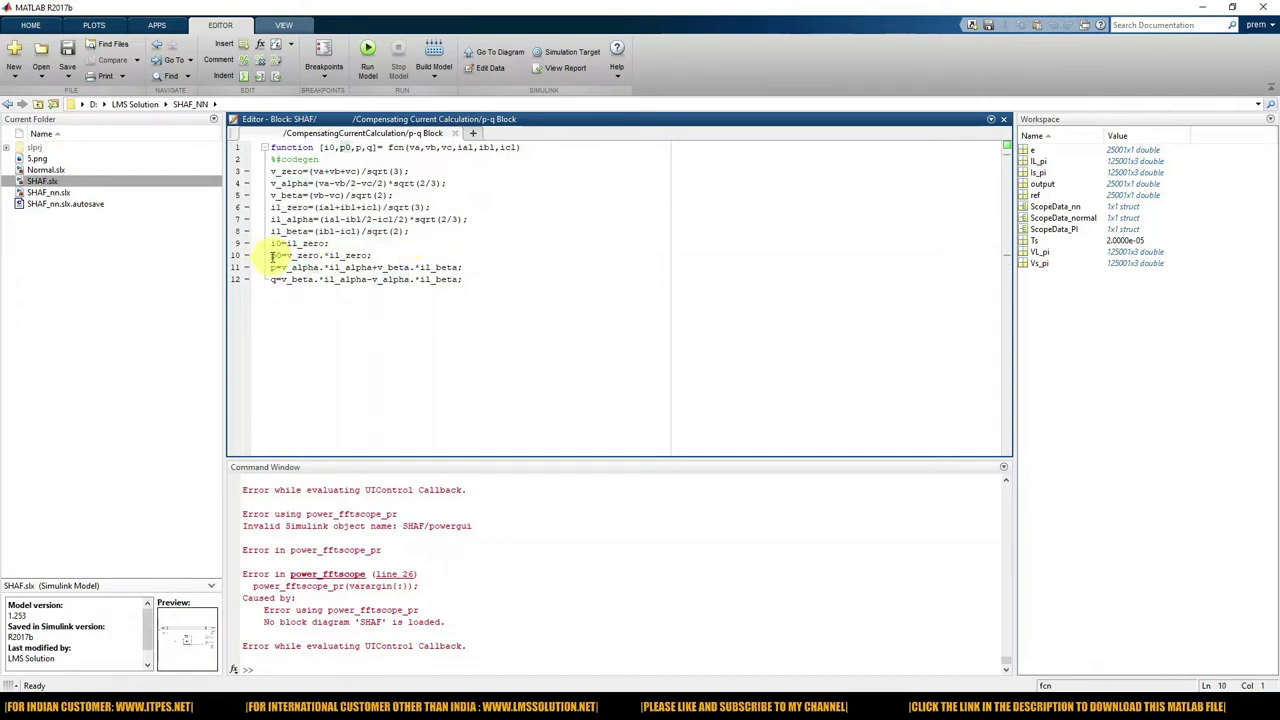
left_click_drag(271, 256, 368, 256)
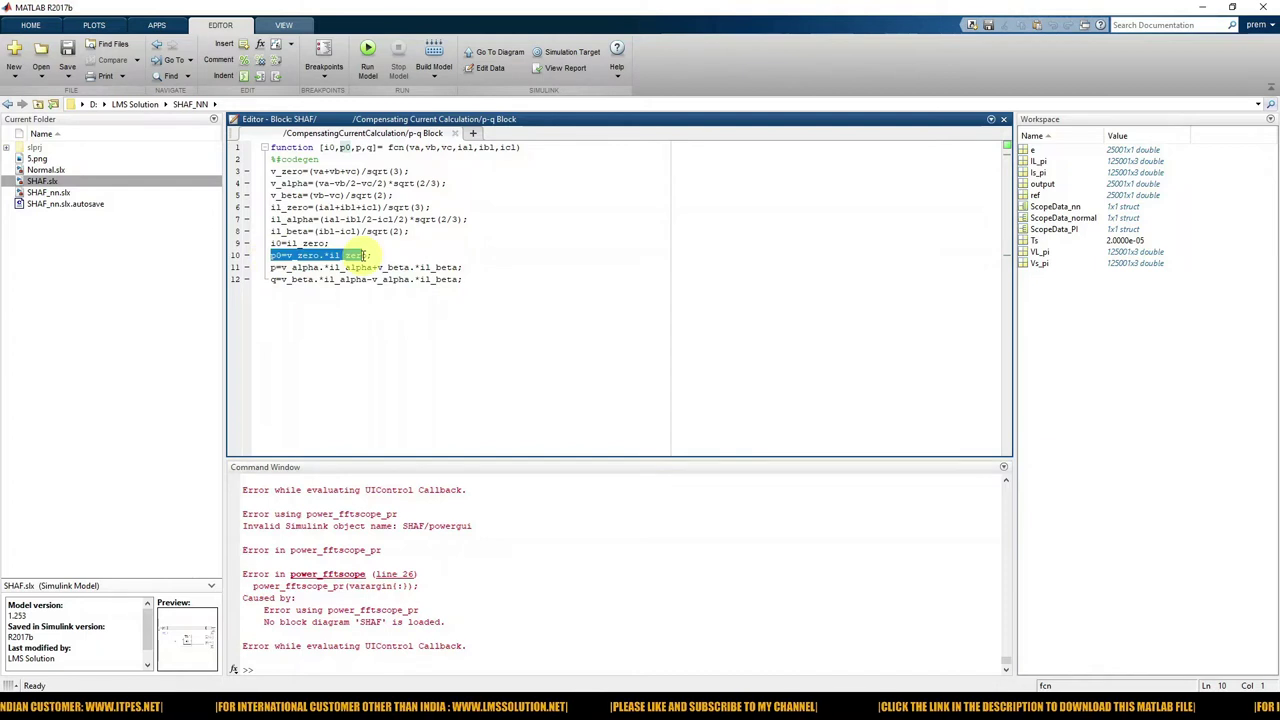
left_click(280, 268)
left_click_drag(270, 268, 476, 316)
Review equations (4) to (7) in electronics-09-00637.pdf and return to the q line of the p-q Block code
key("alt+Tab")
scroll(540, 510, "up", 5)
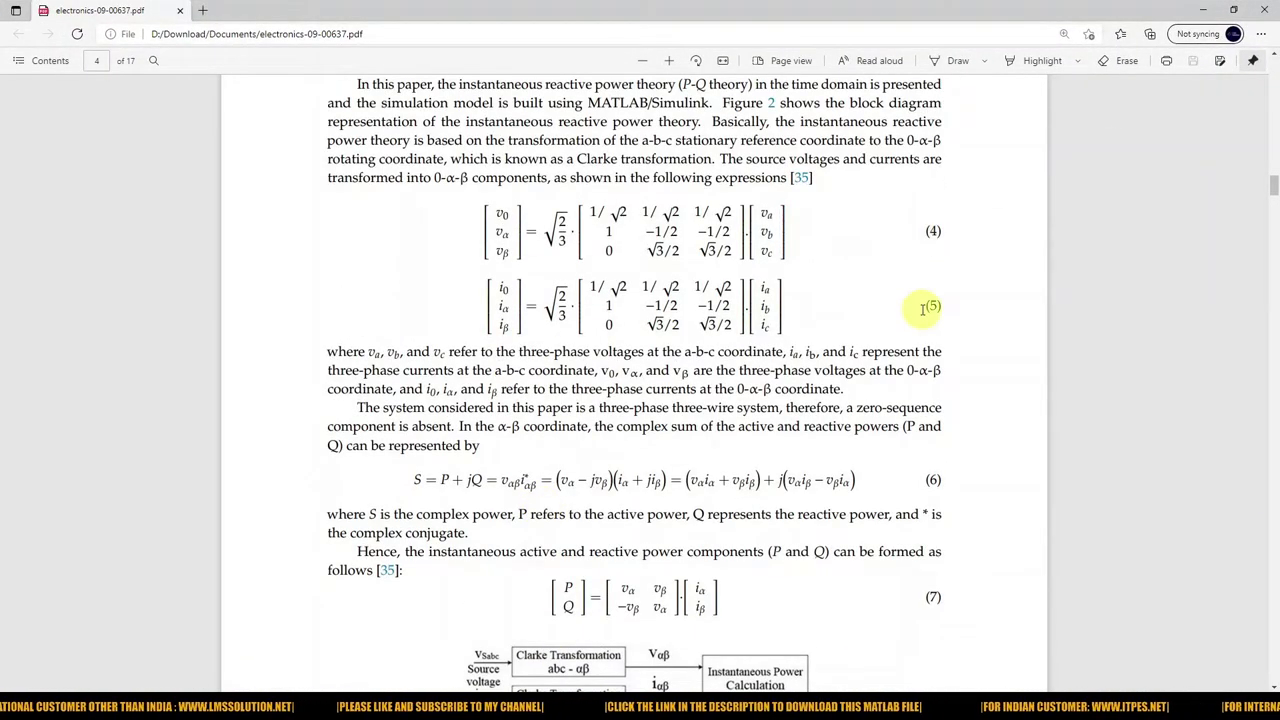
left_click(1203, 10)
left_click(340, 283)
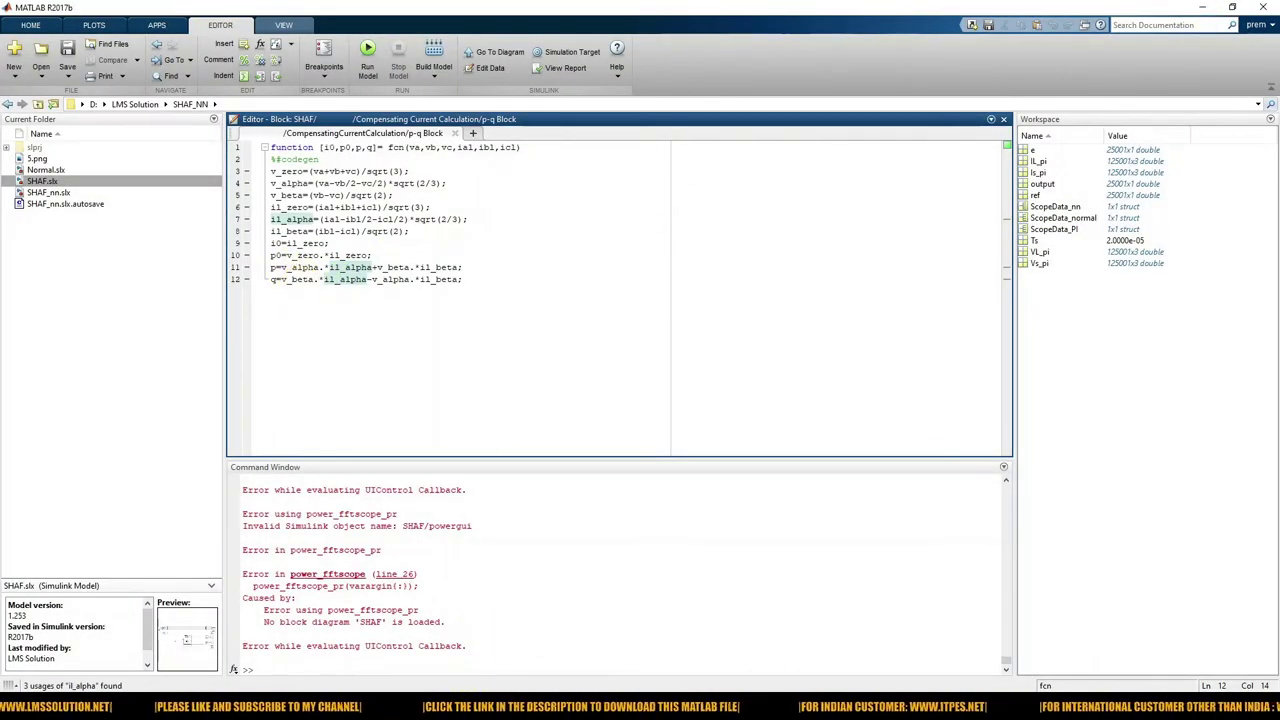
Switch back to the Compensating Current Calculation diagram and trace the p and q signals, the LPF block and the Ploss input
mouse_move(560, 710)
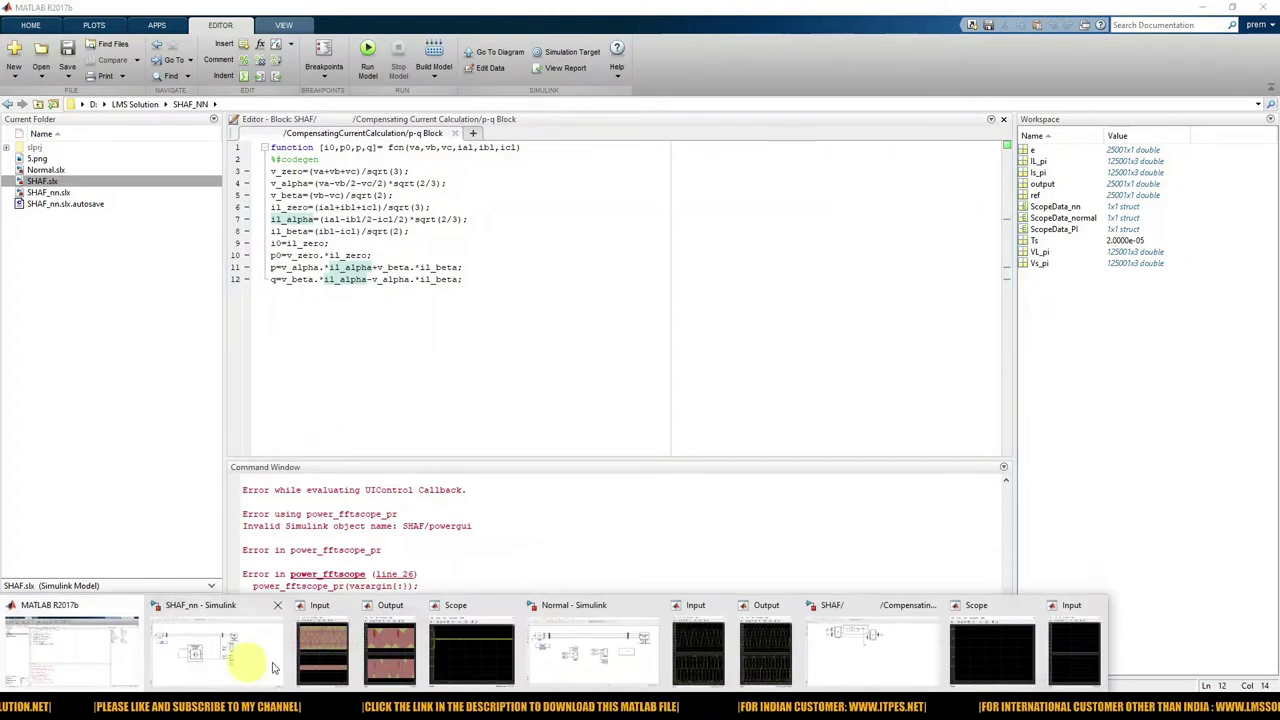
left_click(850, 648)
left_click(447, 138)
left_click(358, 179)
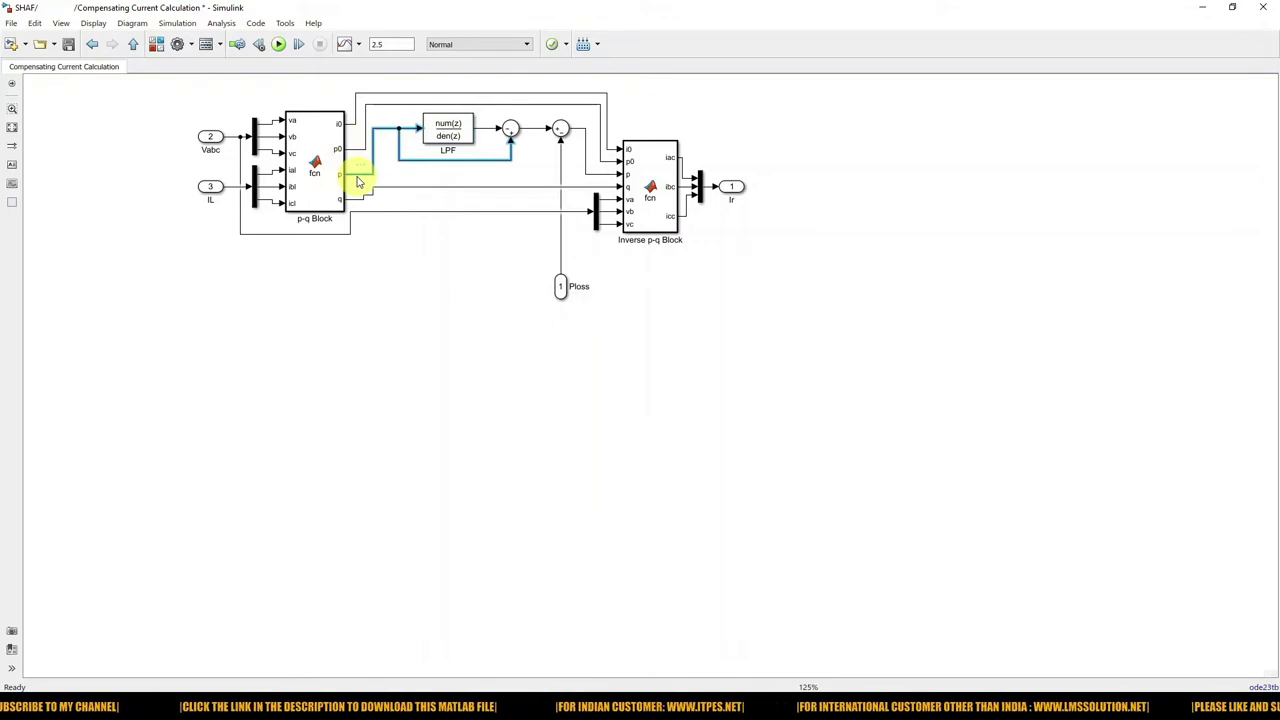
left_click(366, 194)
left_click(445, 131)
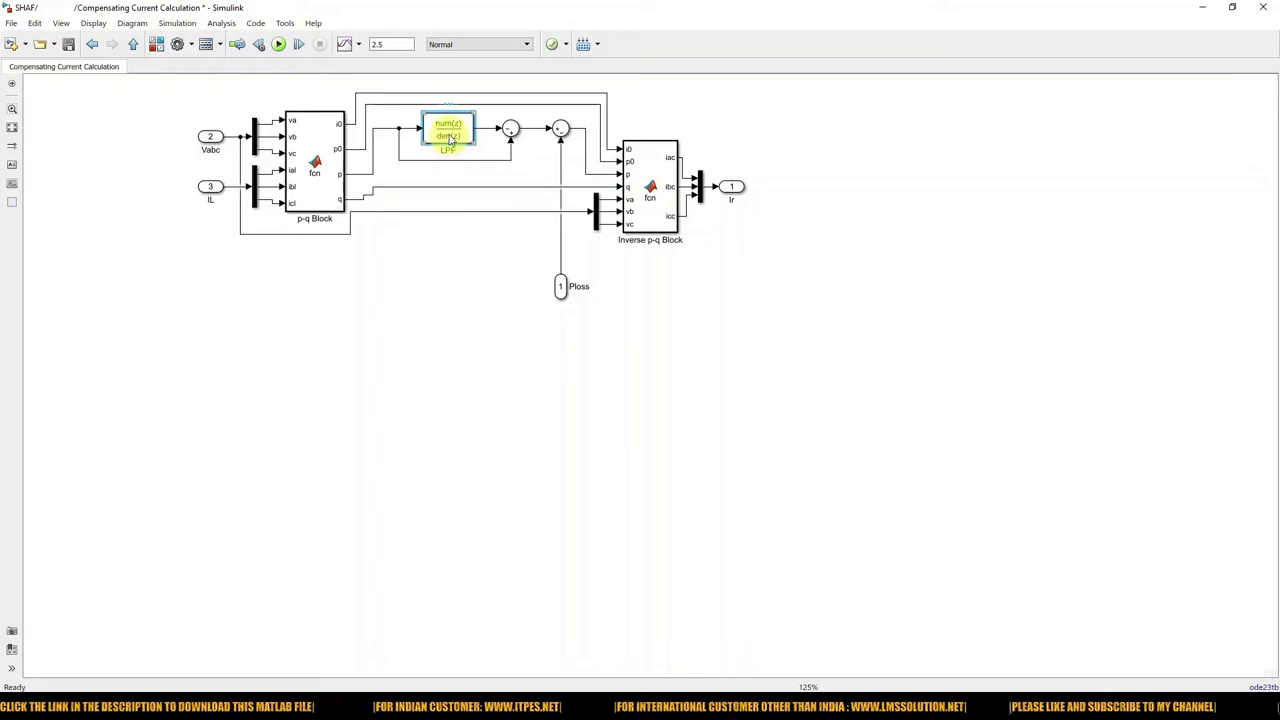
left_click(560, 240)
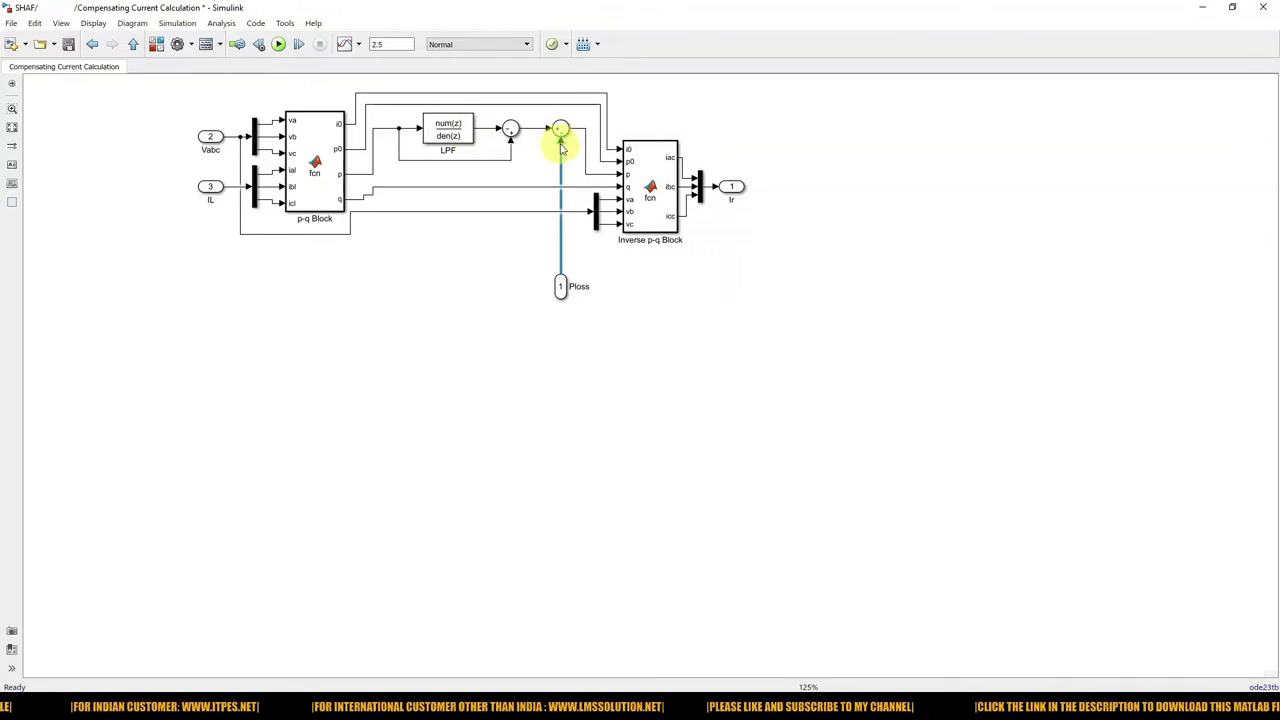
Switch to electronics-09-00637.pdf in full screen, circle Figure 2's power summing junction with the screen pen and exit pen mode
key("alt+Tab")
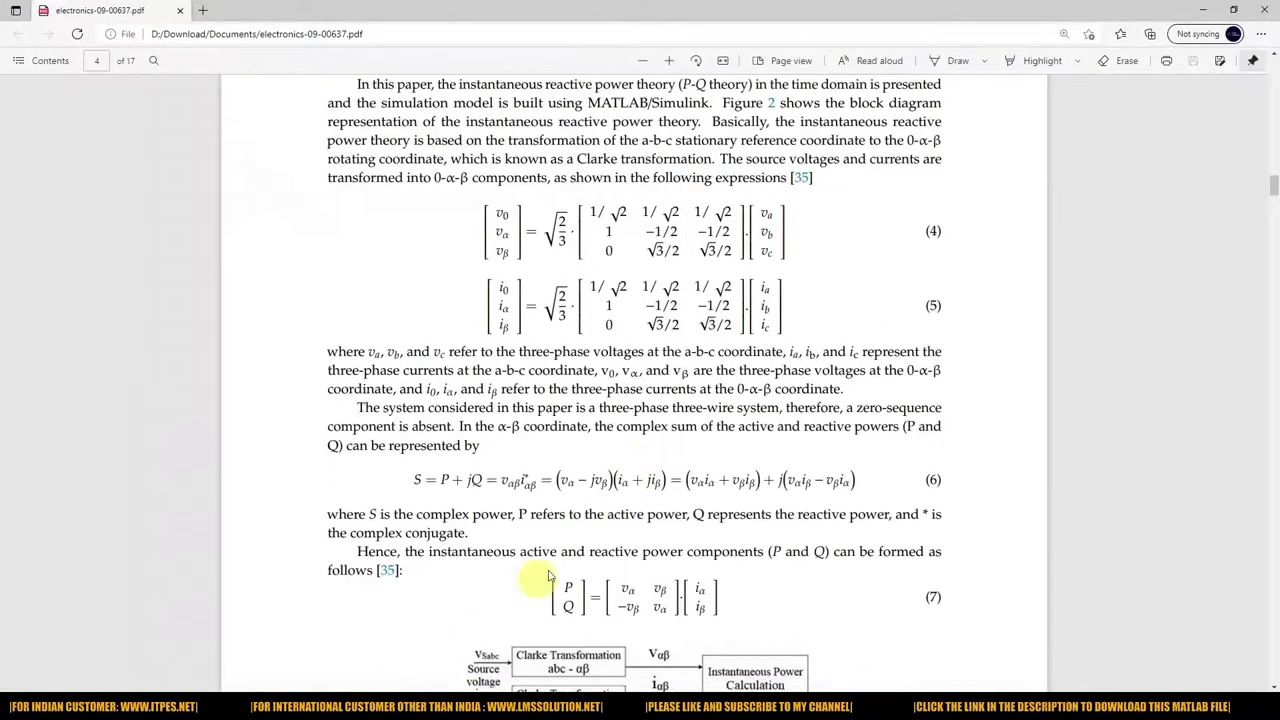
scroll(486, 557, "down", 4)
key("F11")
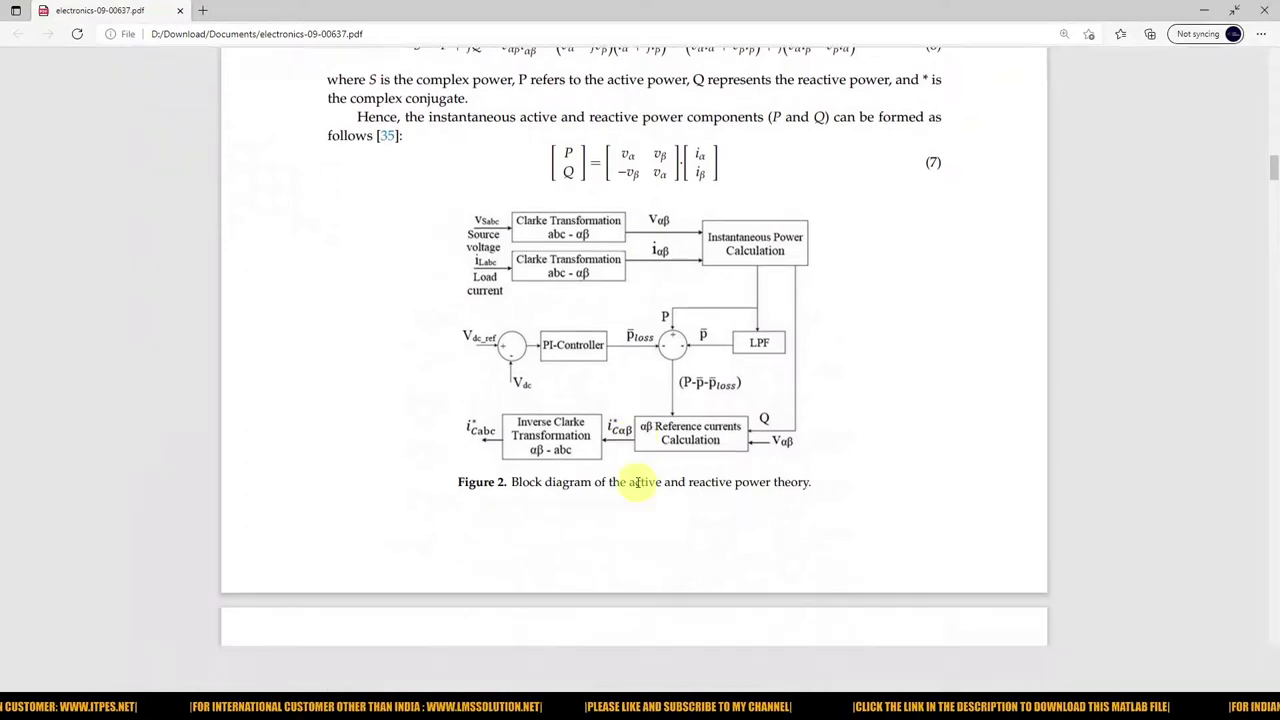
key("F9")
mouse_move(671, 300)
left_mouse_down()
mouse_move(634, 316)
mouse_move(649, 370)
mouse_move(705, 370)
mouse_move(690, 307)
mouse_move(652, 298)
left_mouse_up()
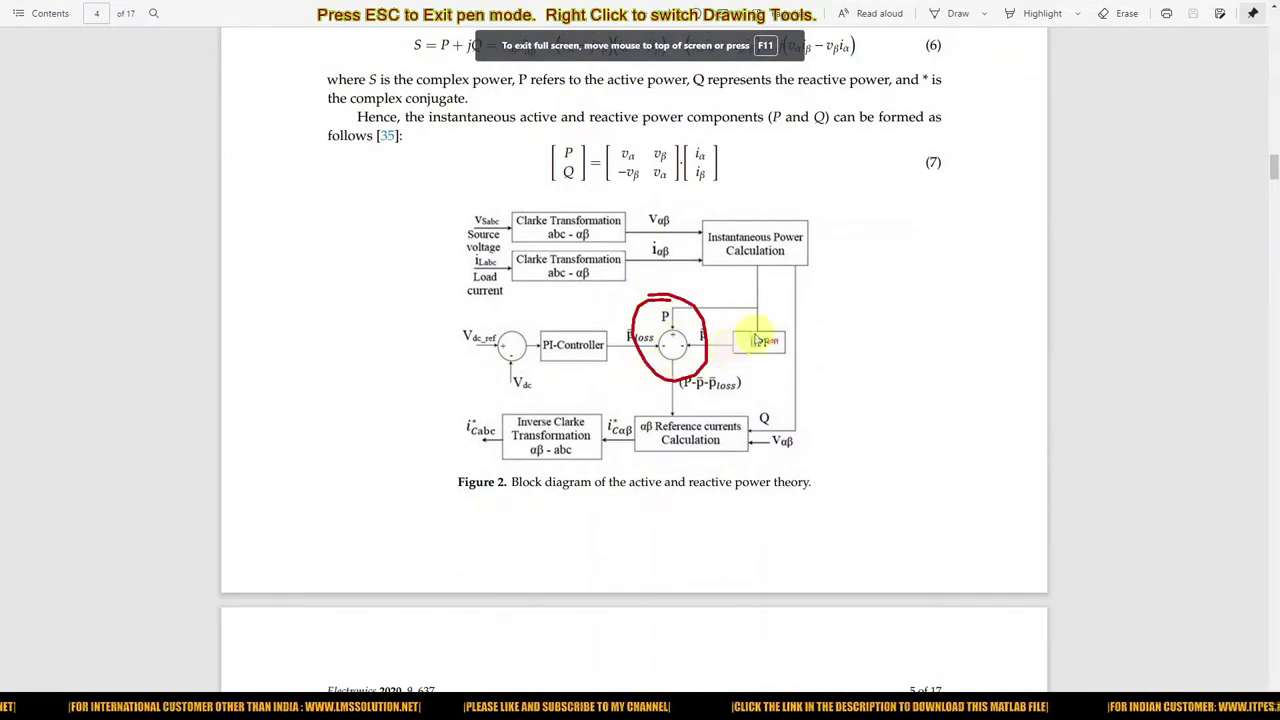
key("Escape")
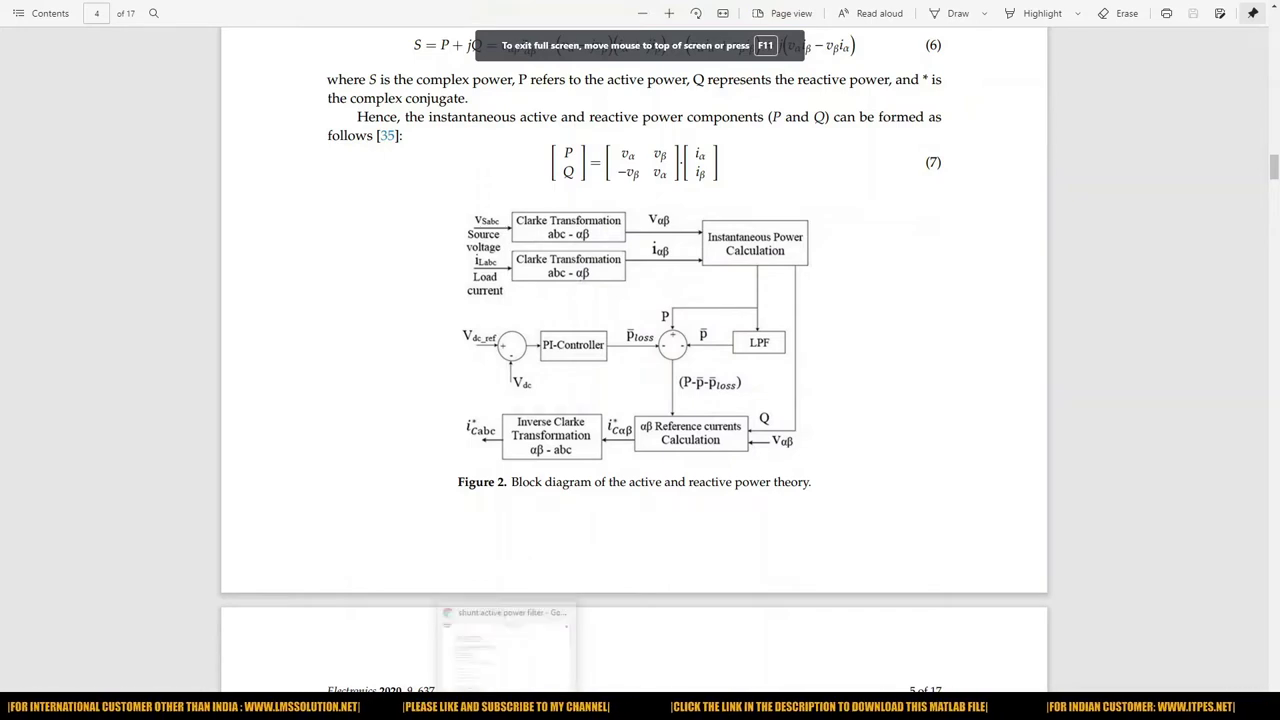
Return to the Compensating Current Calculation diagram and trace the q and p signals entering the Inverse p-q Block
mouse_move(555, 705)
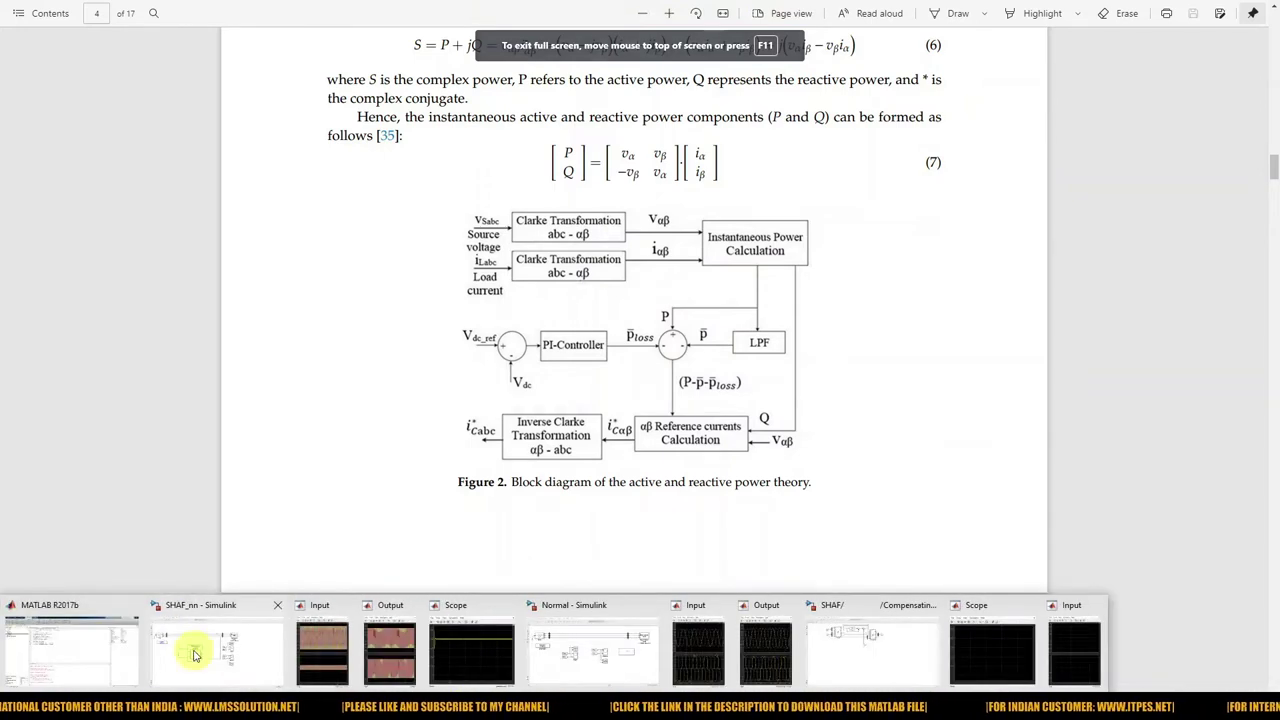
left_click(868, 642)
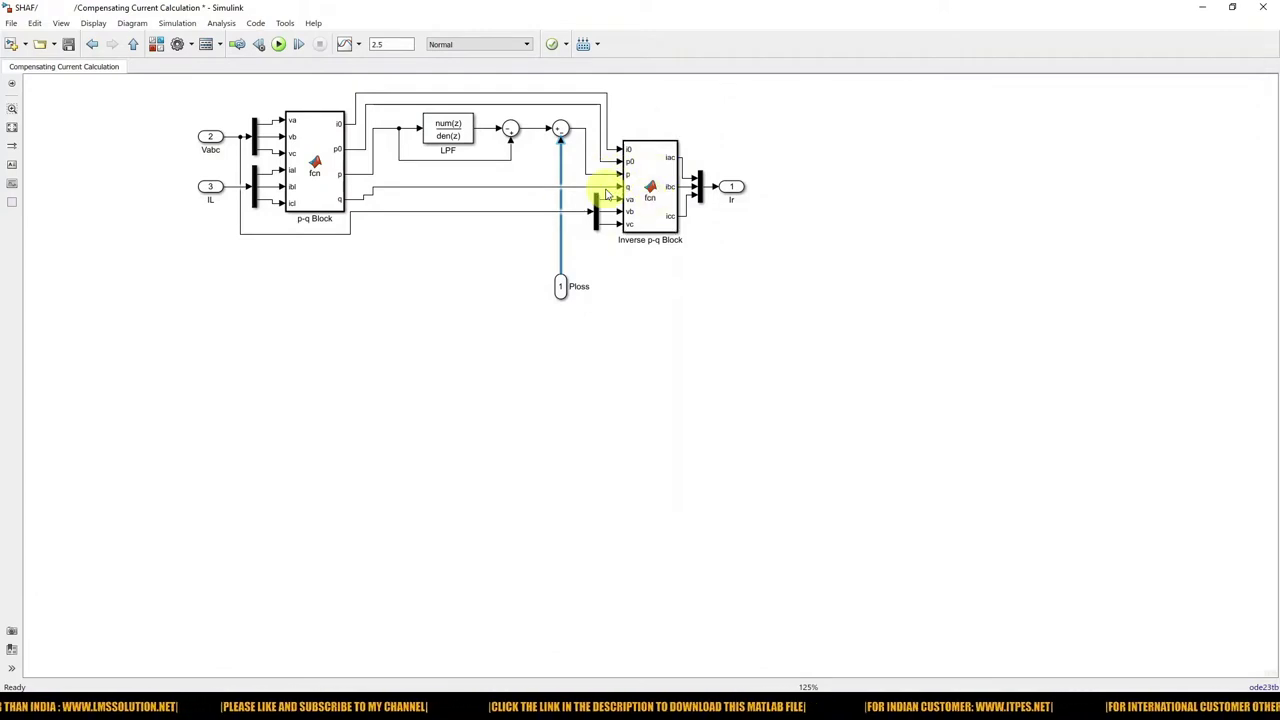
left_click(552, 188)
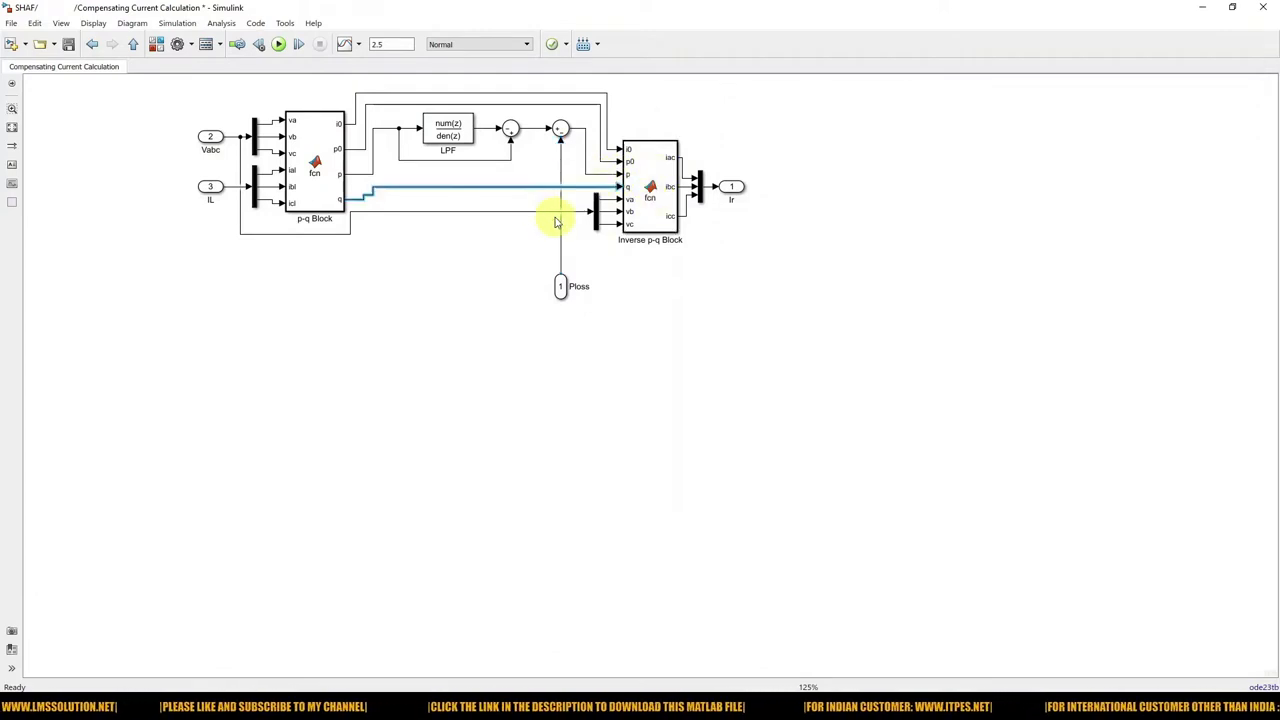
left_click(593, 176)
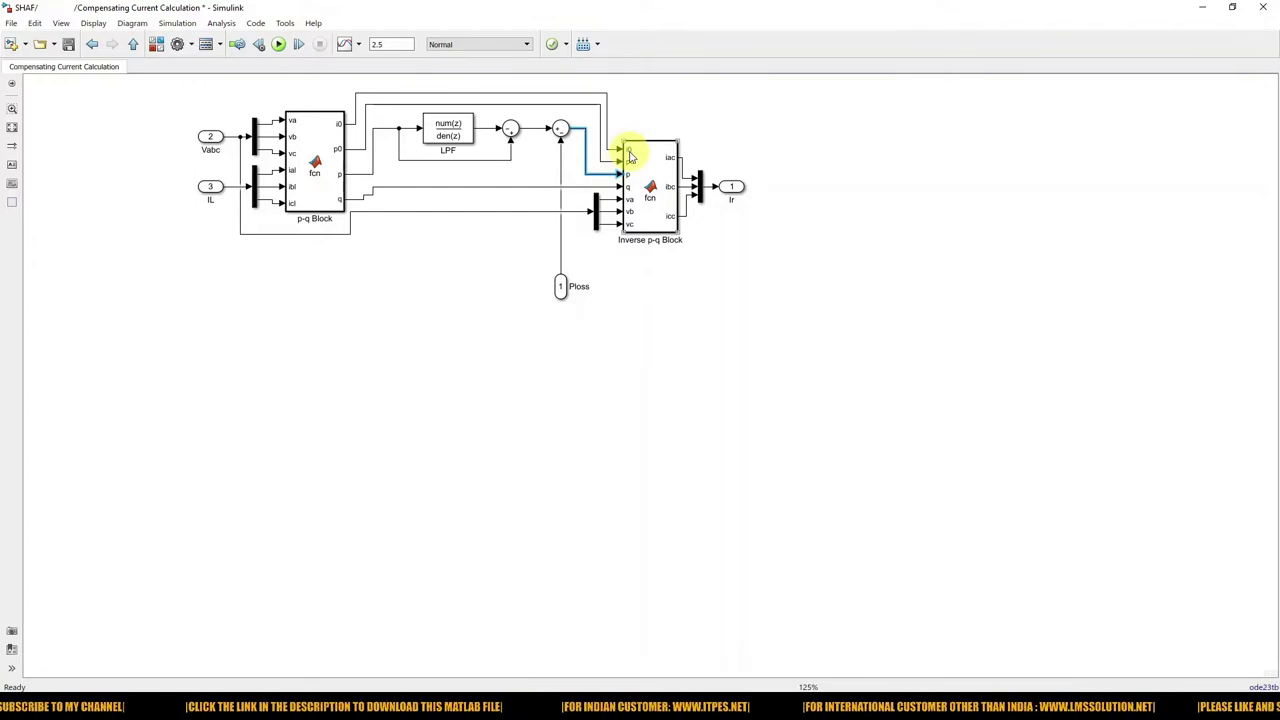
Open the Inverse p-q Block code and highlight the voltage transformation, i_beta and iac, ibc, icc equations
double_click(648, 205)
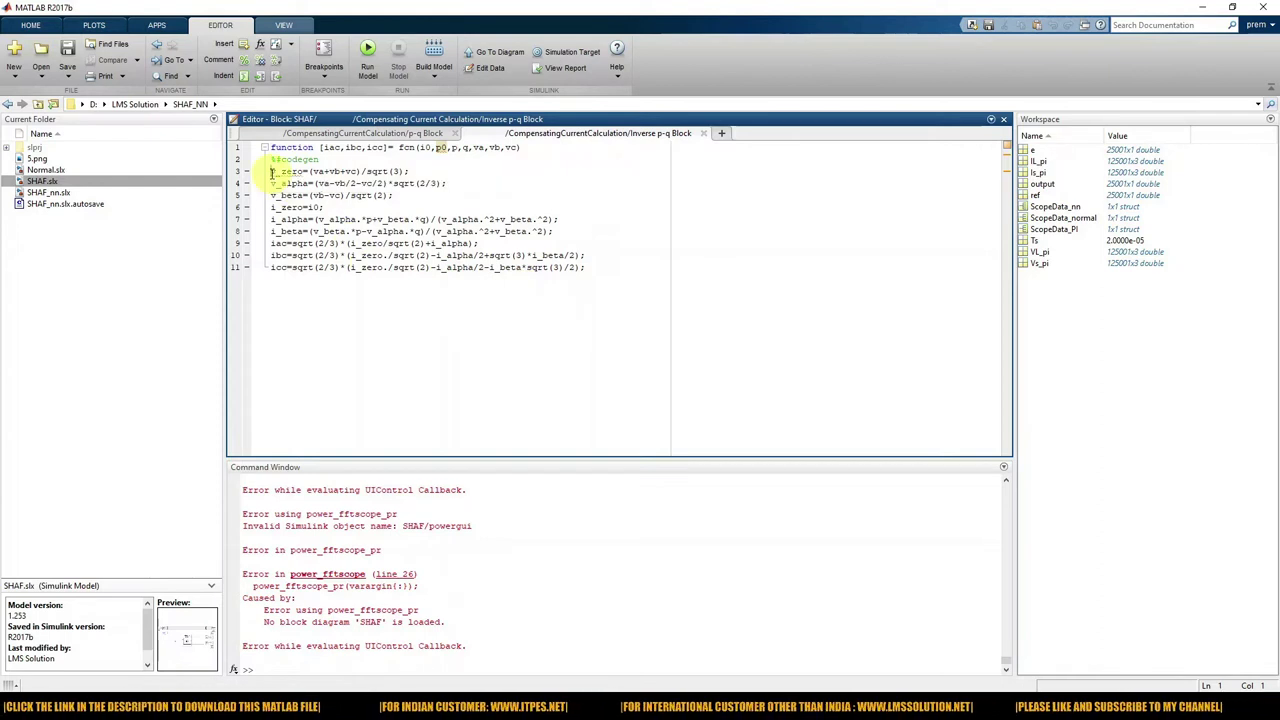
left_click_drag(284, 173, 430, 204)
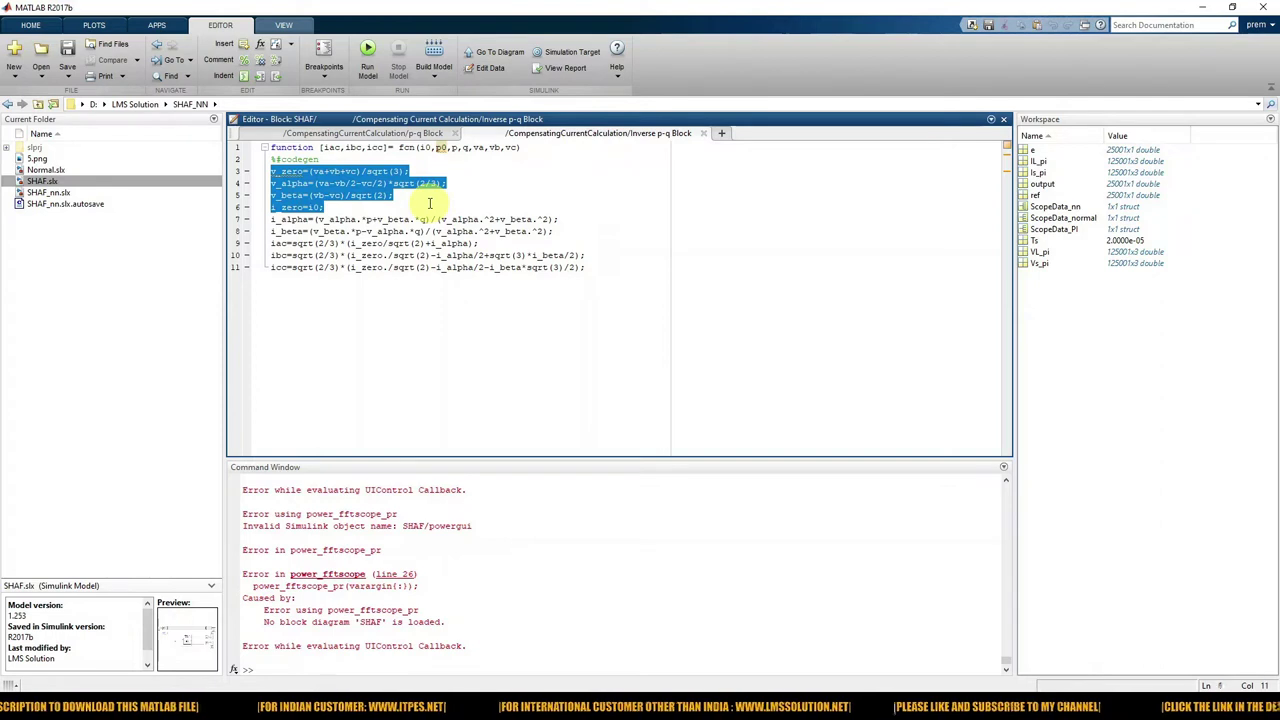
left_click(347, 231)
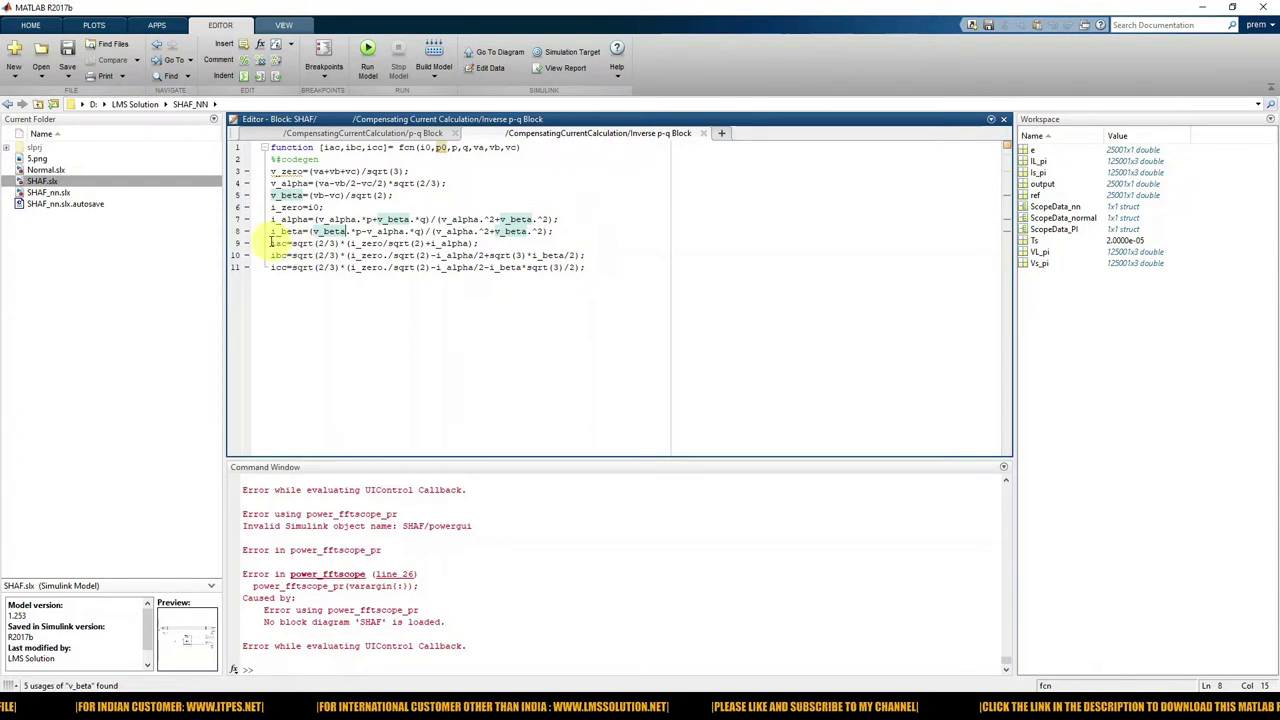
left_click_drag(270, 242, 588, 268)
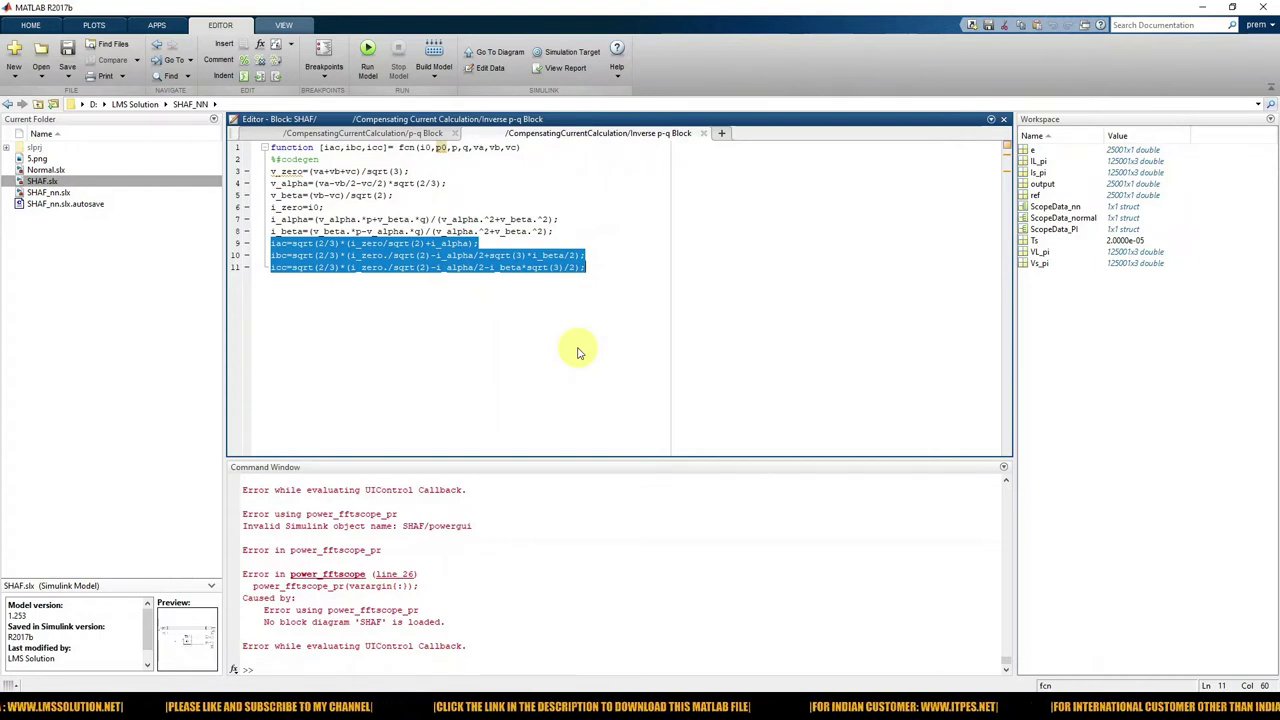
left_click(469, 267)
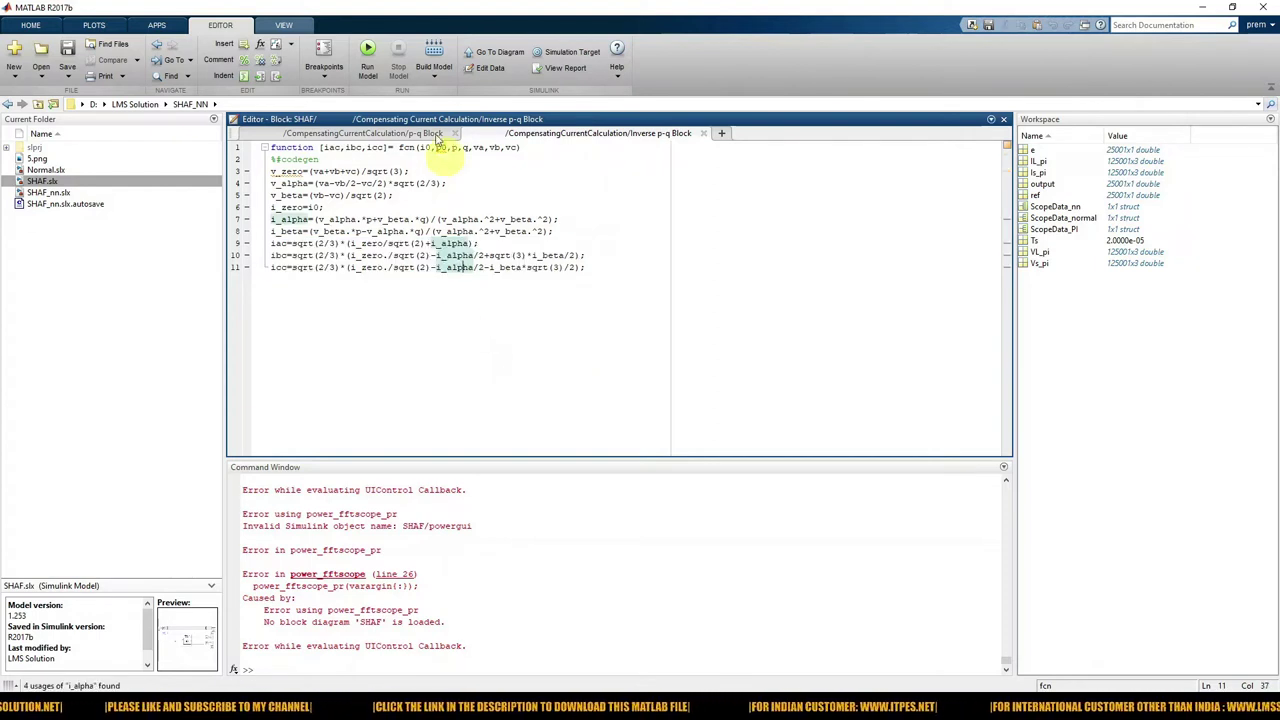
Return to the Shunt APF subsystem, inspect the Hysteresis Band Controller's internal diagram and go back up to the top-level SHAF model
mouse_move(480, 700)
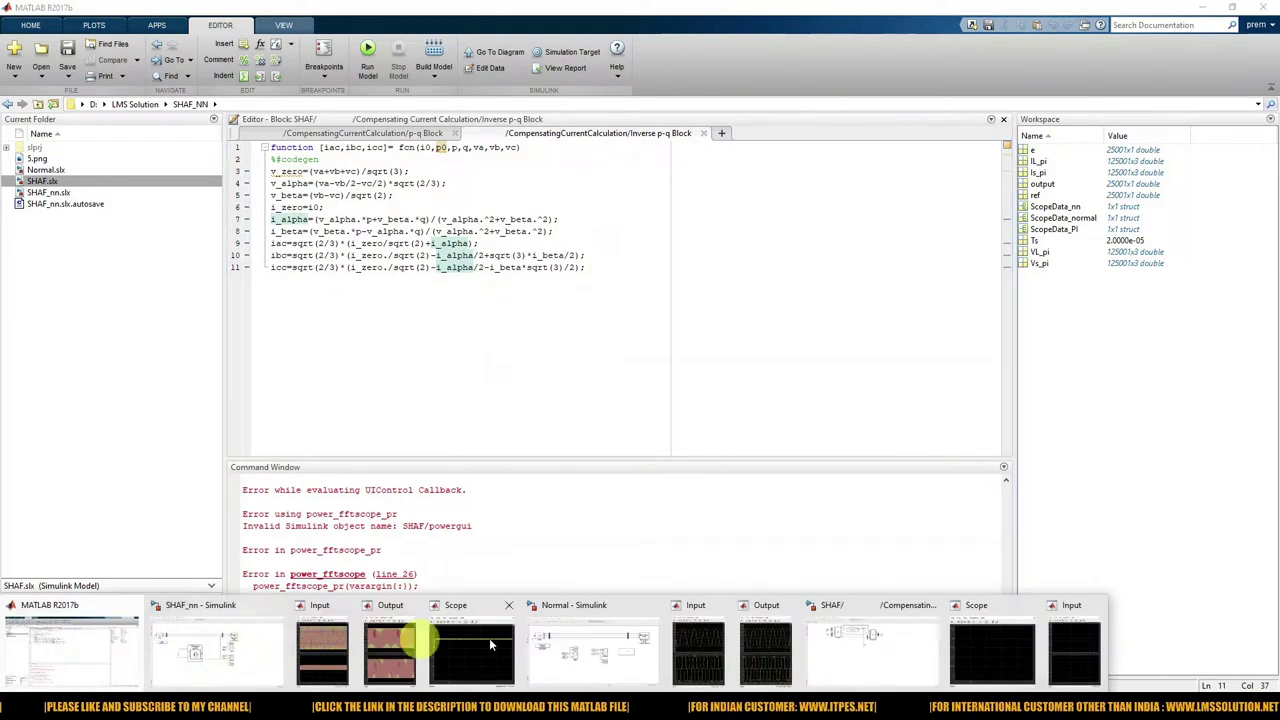
left_click(871, 651)
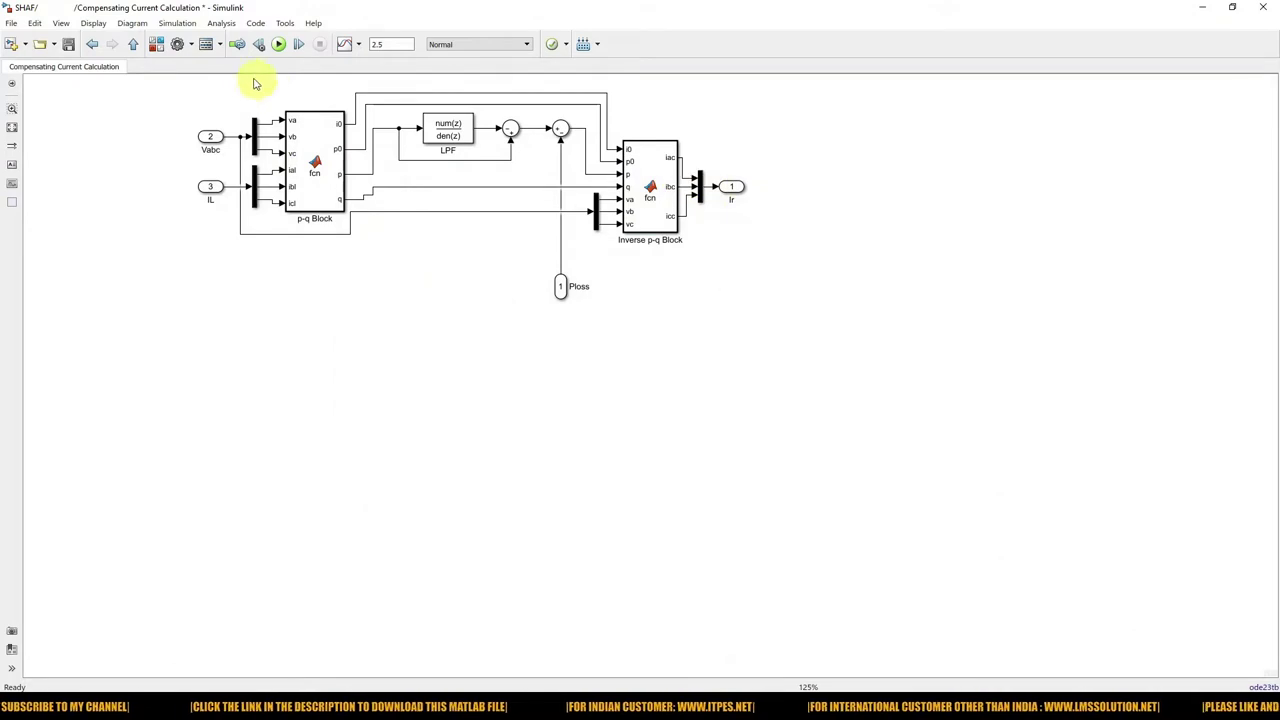
left_click(92, 45)
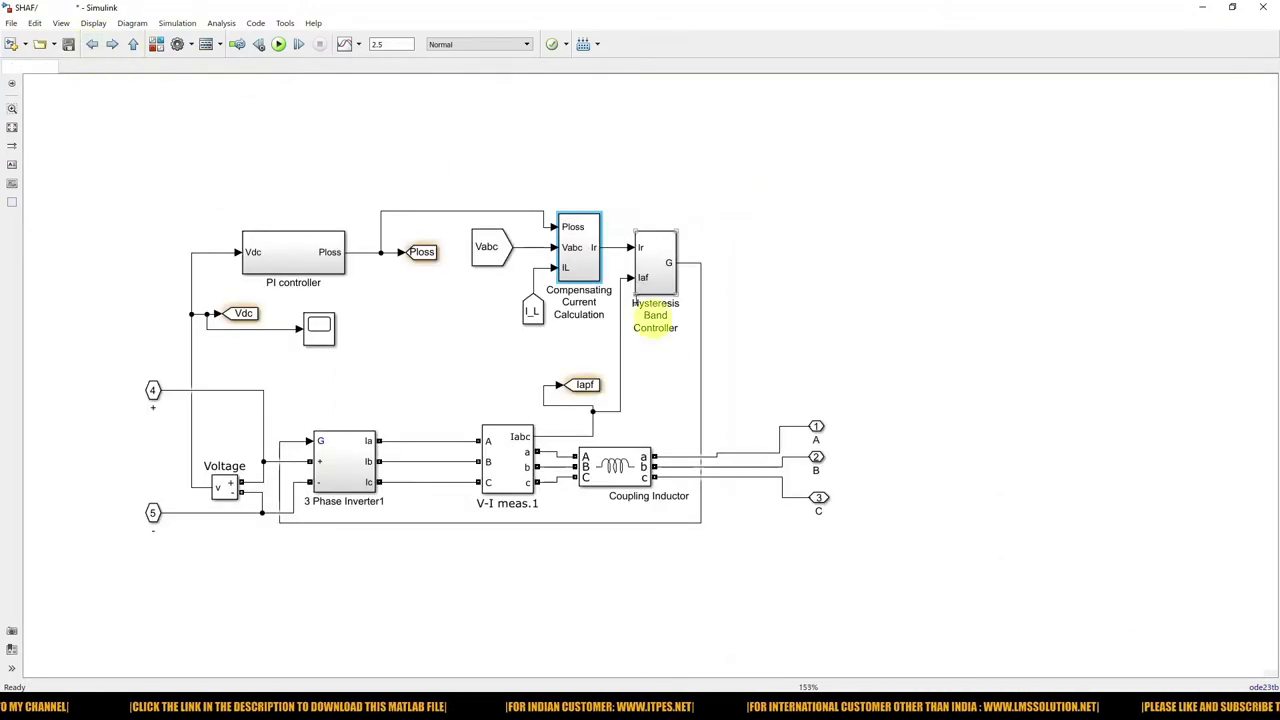
double_click(664, 270)
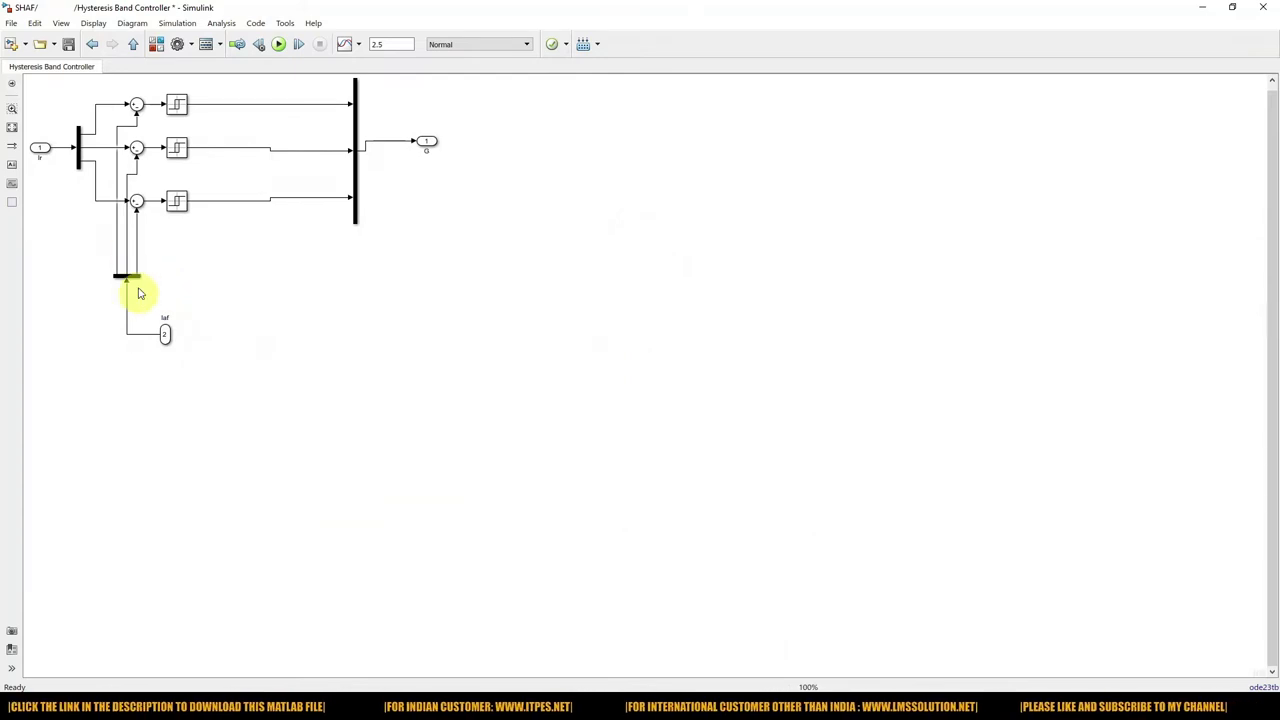
left_click(95, 44)
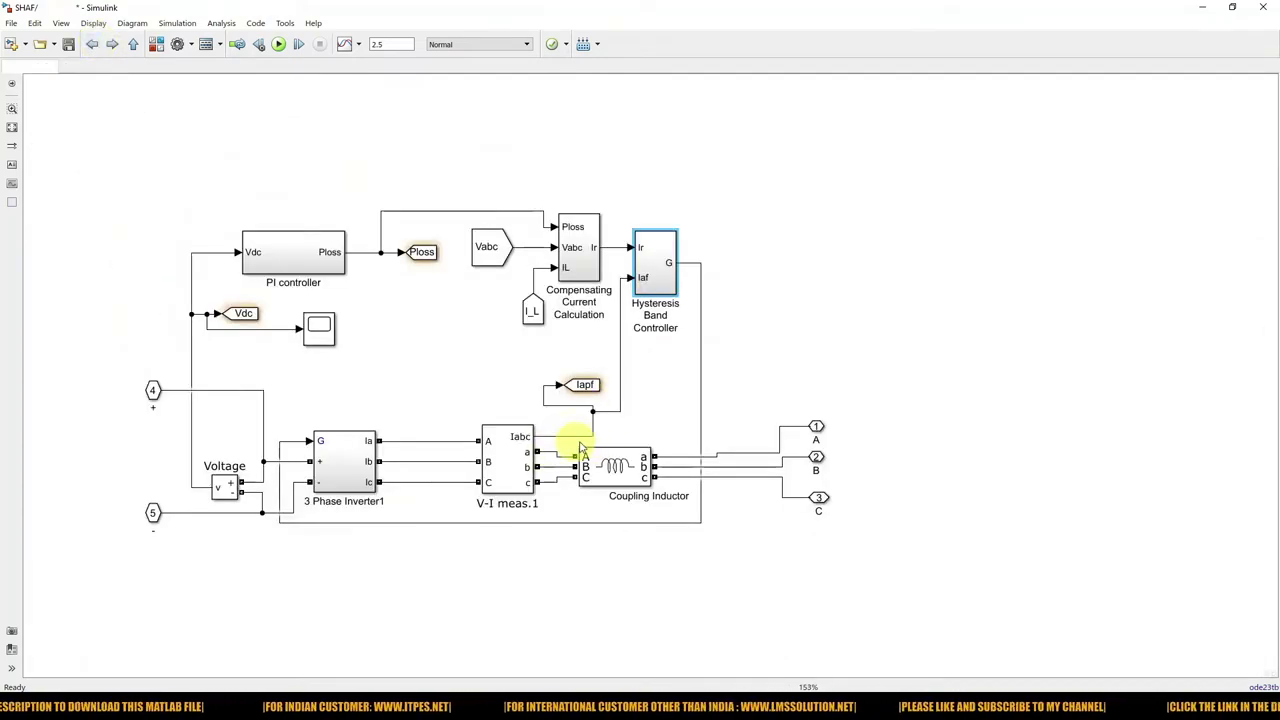
double_click(652, 268)
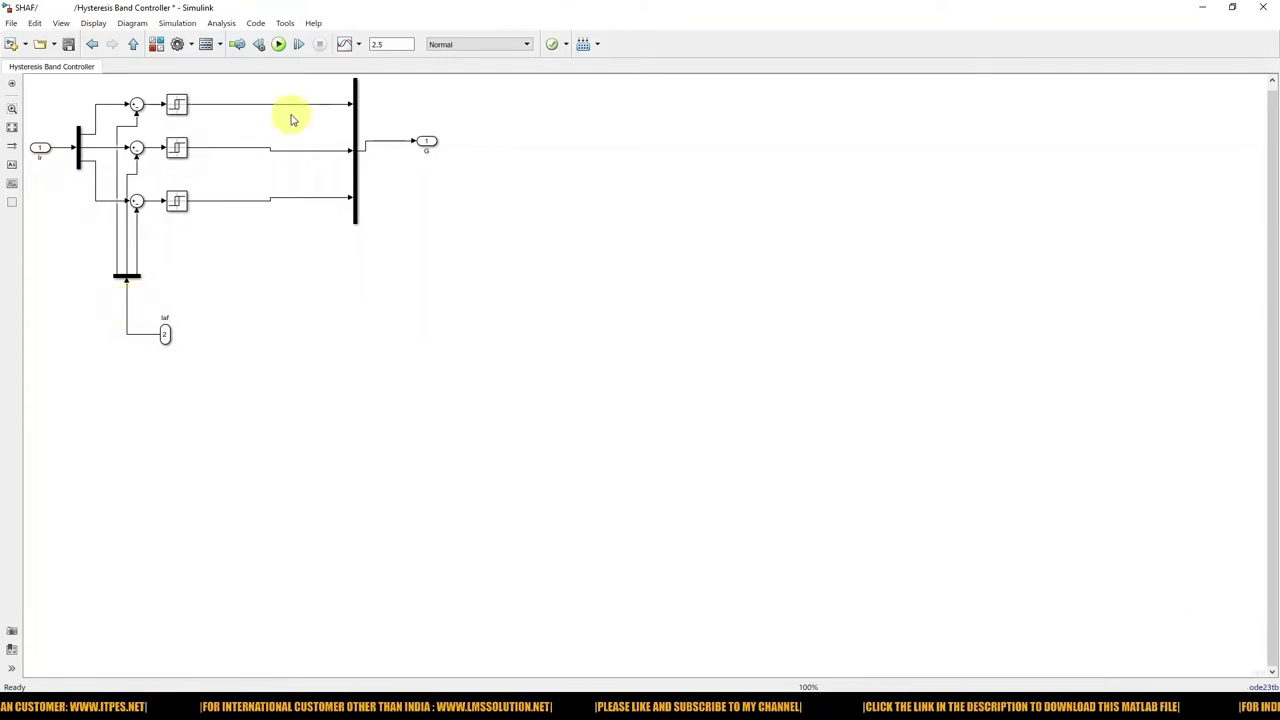
left_click(91, 44)
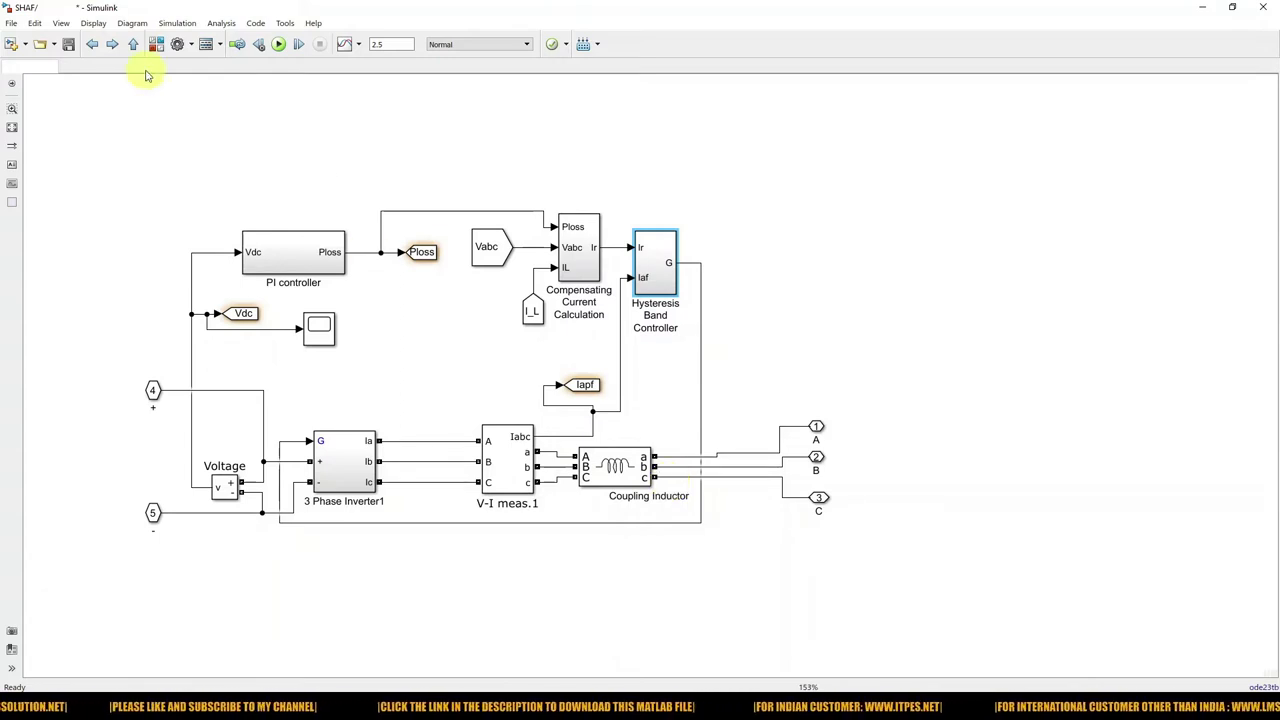
left_click(92, 44)
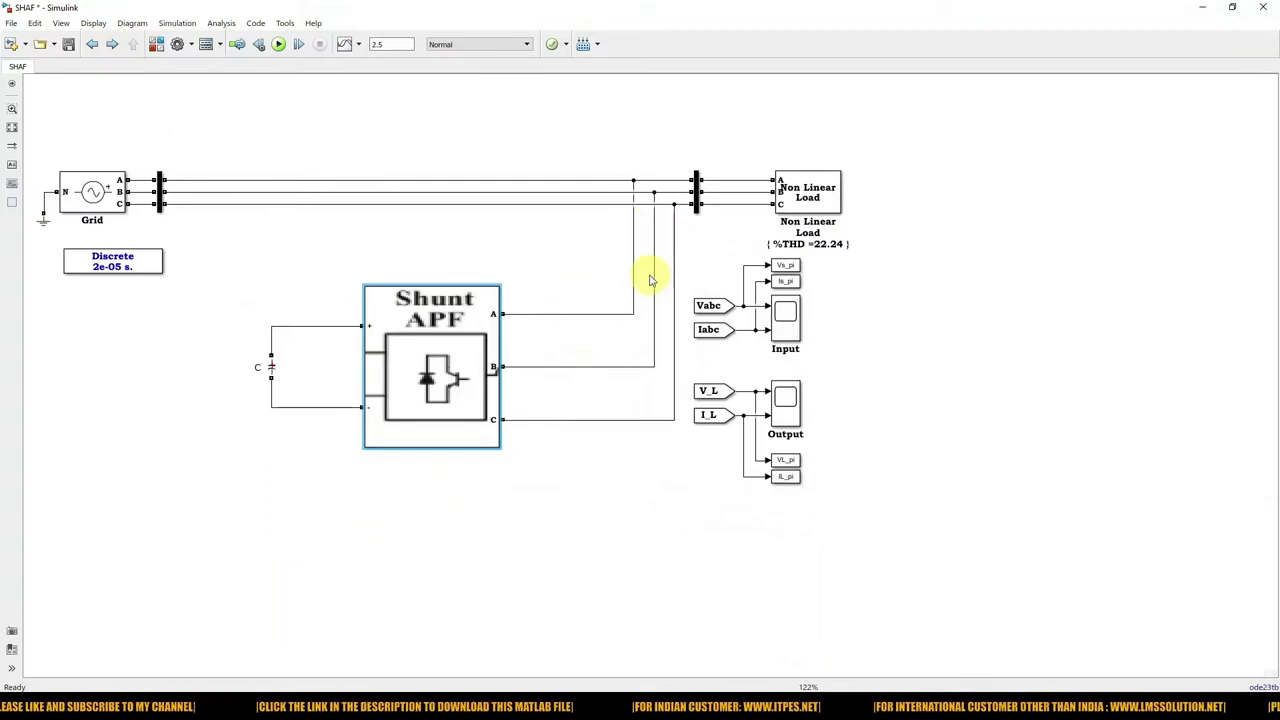
Create a From block for the Iapf tag inside the Shunt APF subsystem, cut it and return to the top-level SHAF model
double_click(437, 428)
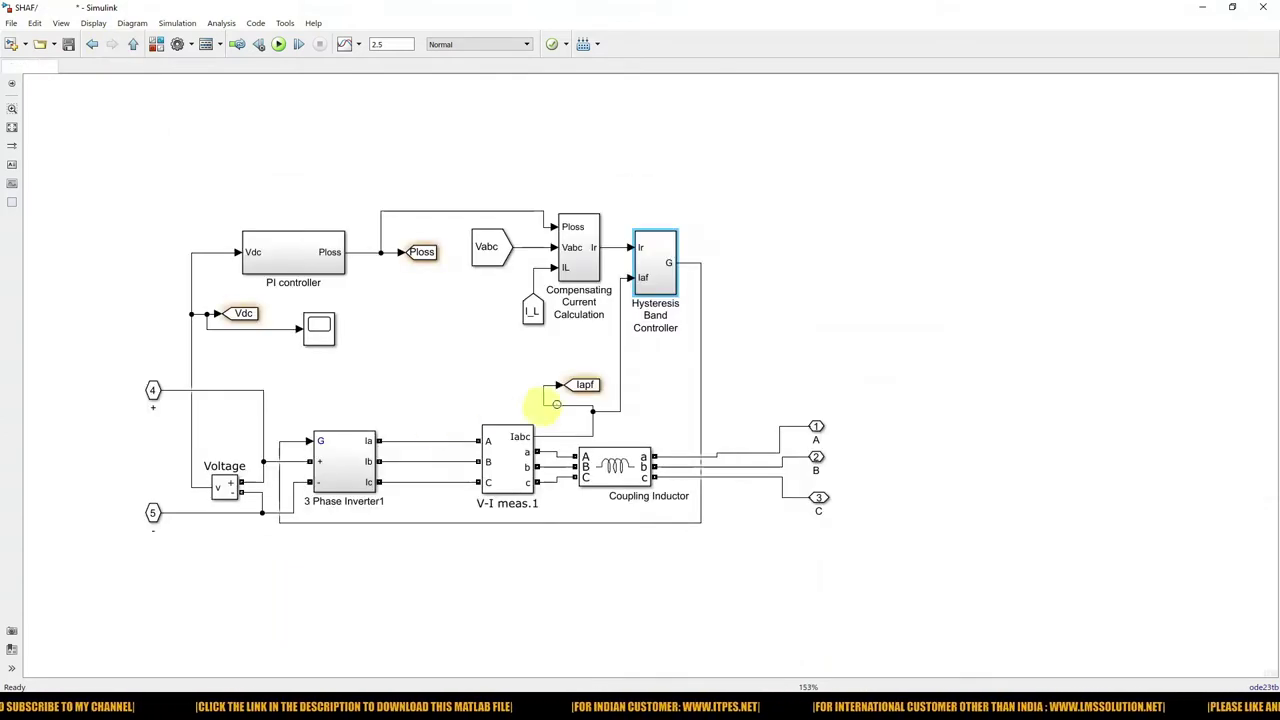
left_click(600, 388)
left_click_drag(605, 390, 646, 388)
key("Delete")
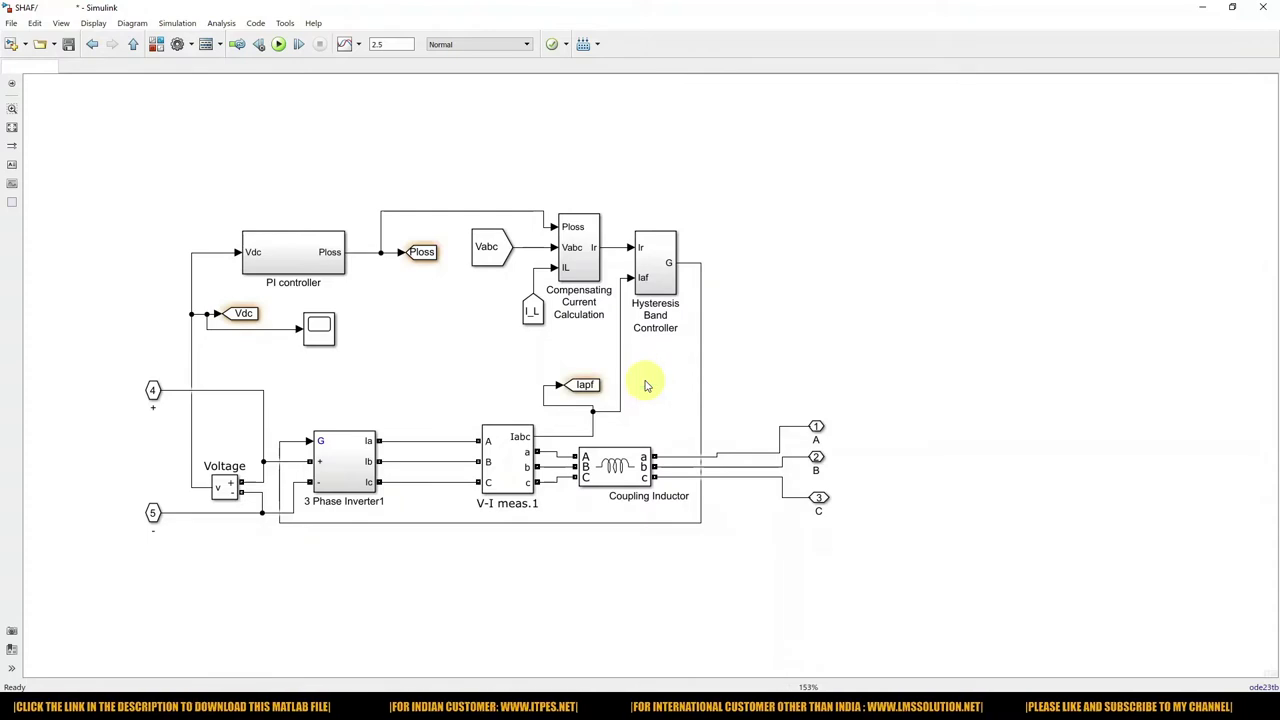
left_click(92, 46)
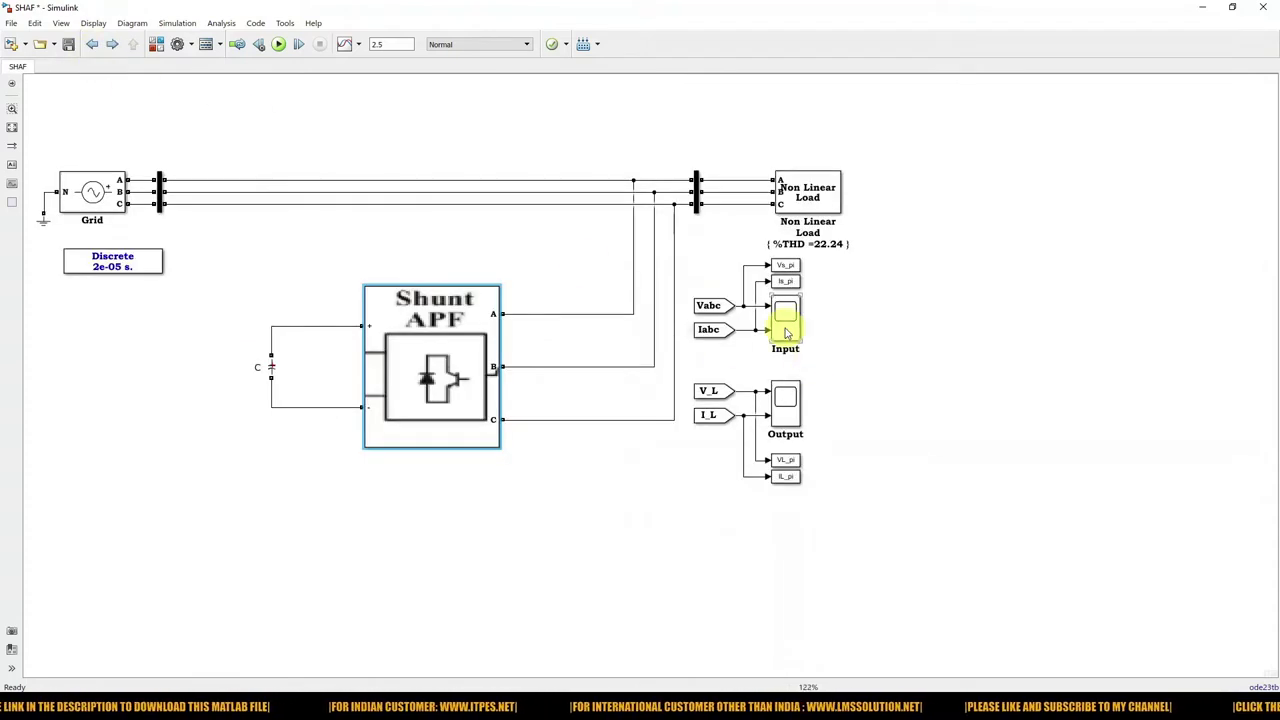
Configure the Input scope with 3 input ports and a layout of three stacked displays
left_click(786, 333)
double_click(786, 333)
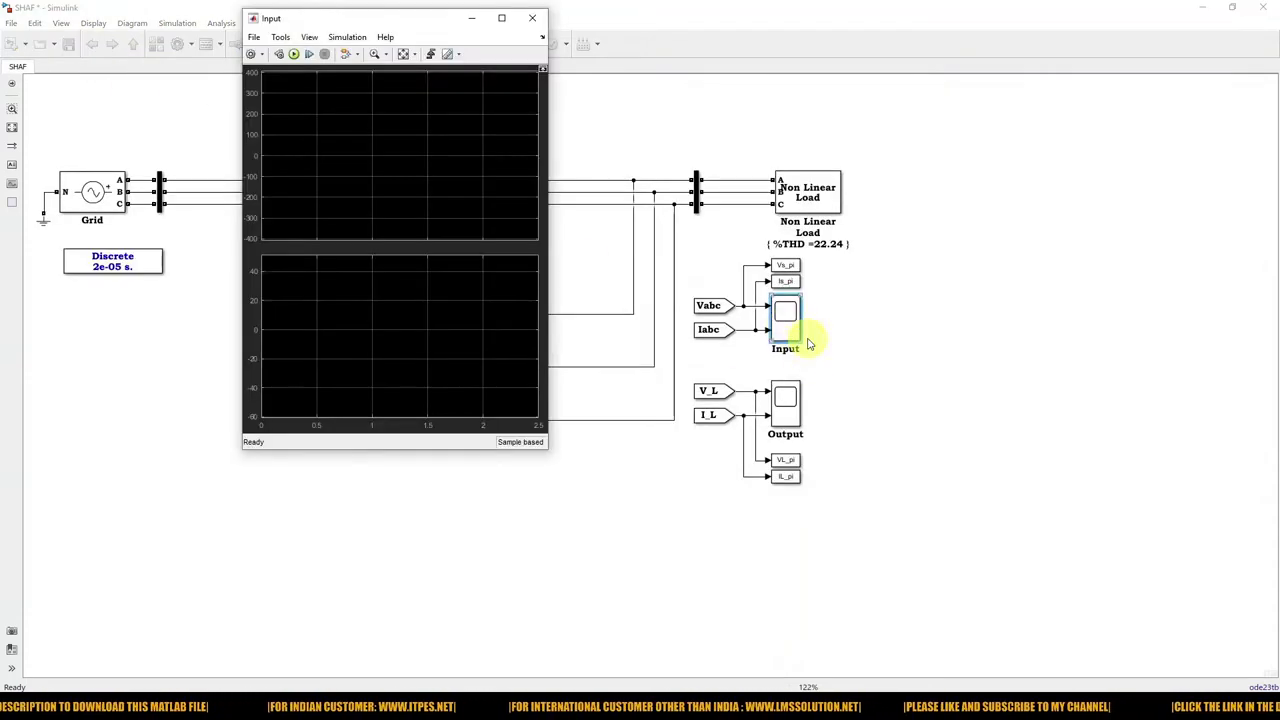
left_click(309, 37)
left_click(335, 70)
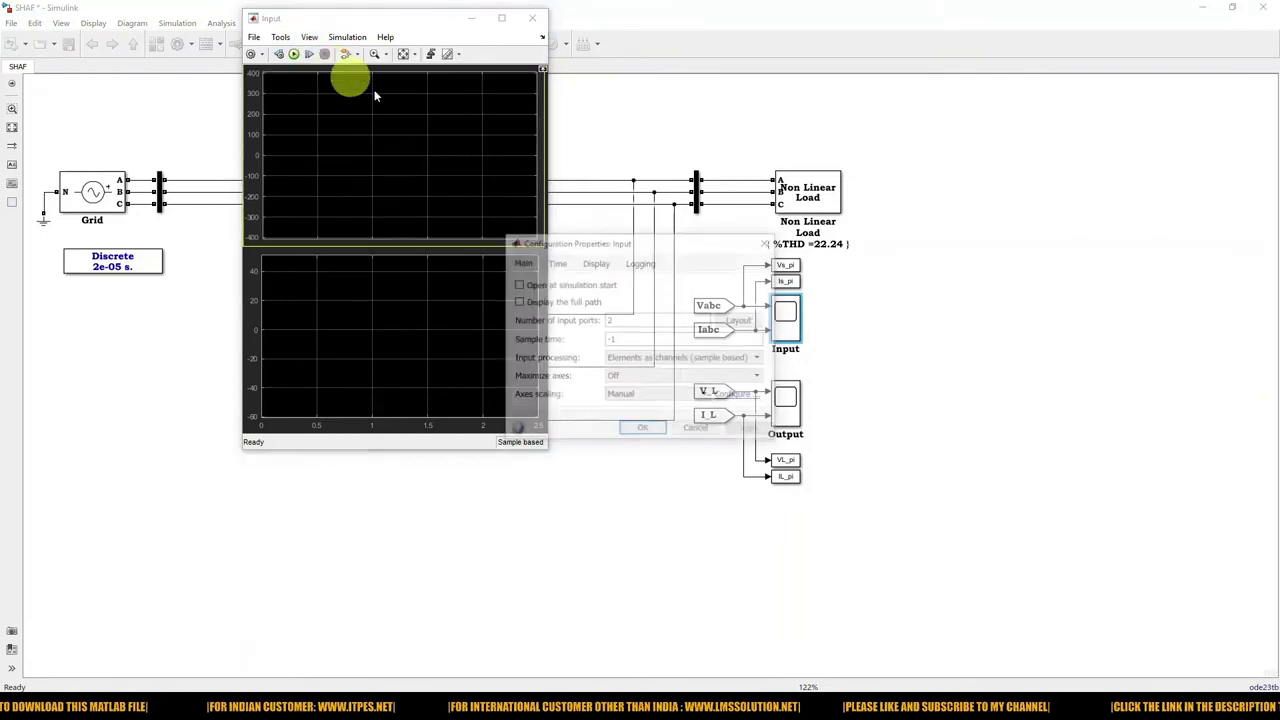
left_click(595, 263)
left_click(570, 265)
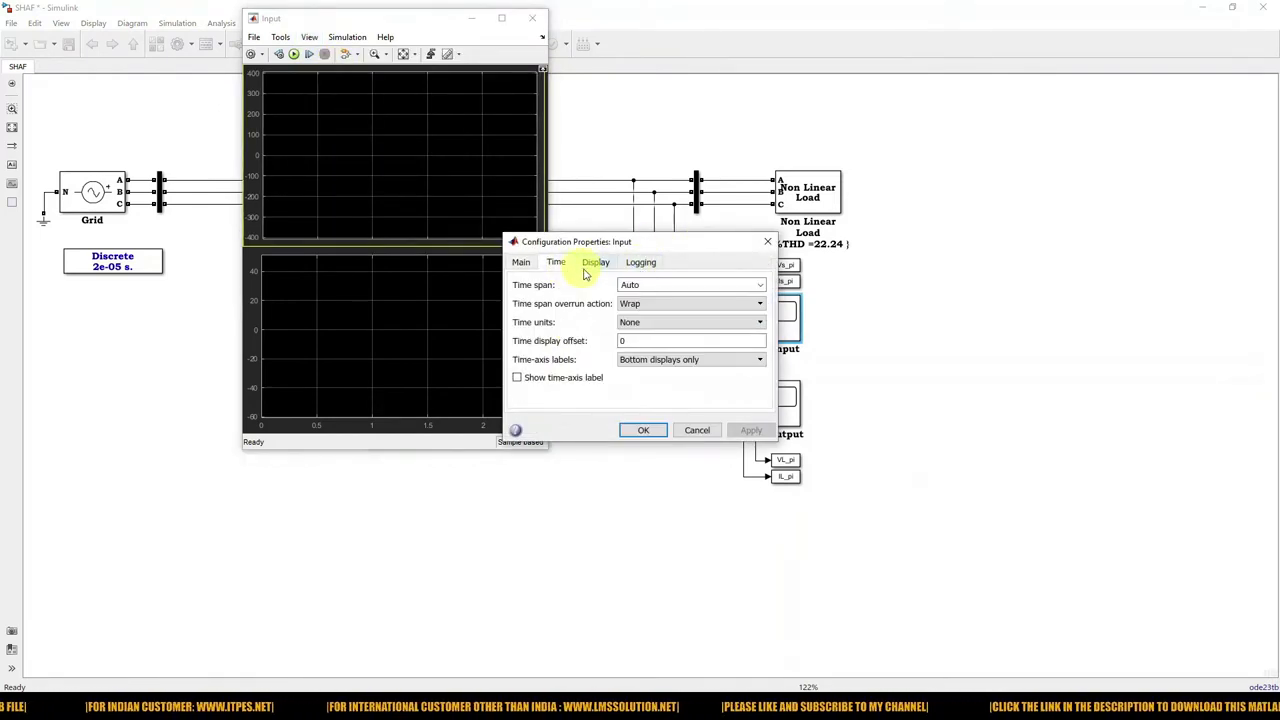
left_click(521, 262)
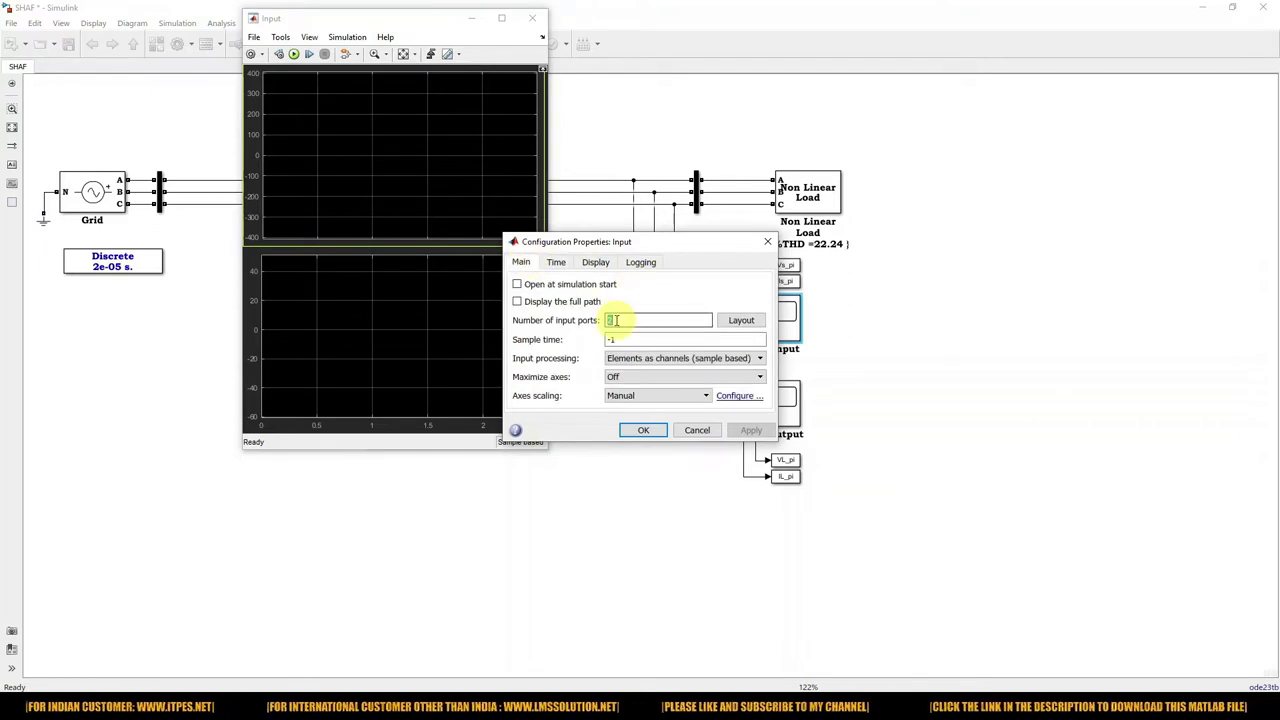
type("3")
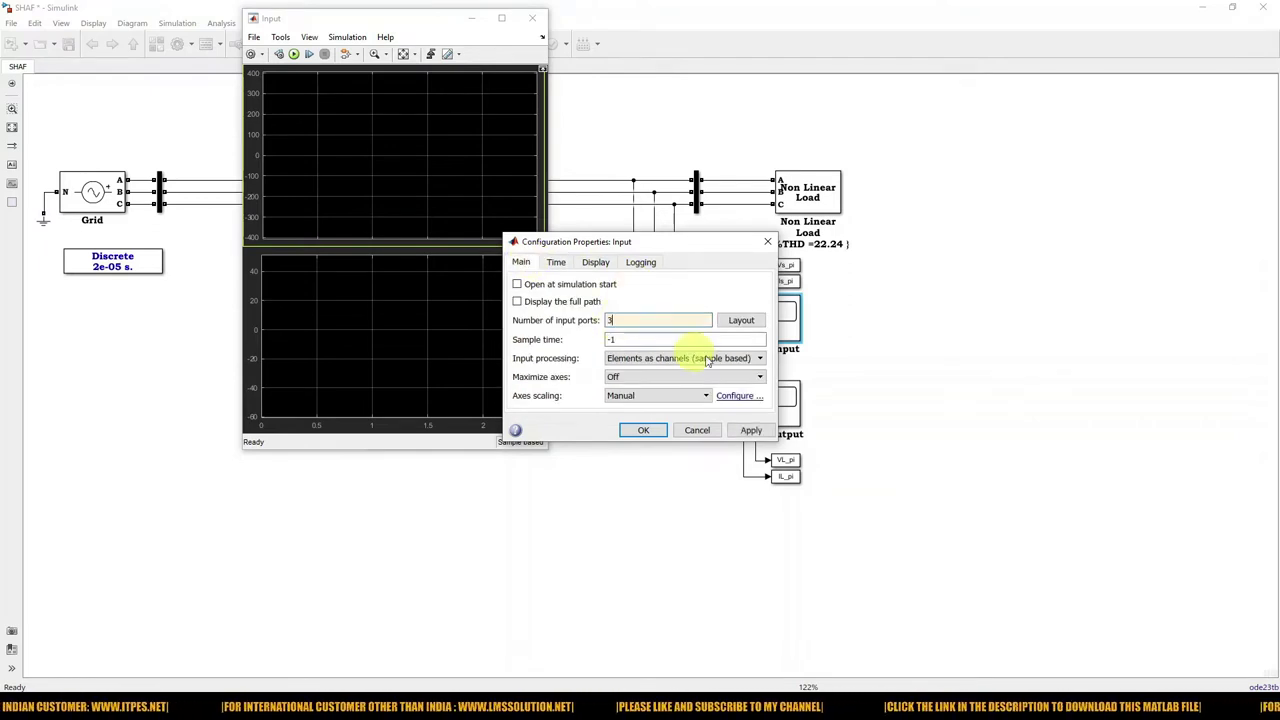
left_click(740, 320)
left_click(805, 380)
left_click(751, 430)
left_click(643, 430)
Paste the Iapf From block below Iabc and connect it to the Input scope's third port
left_click(856, 378)
key("ctrl+v")
left_click_drag(849, 371, 766, 333)
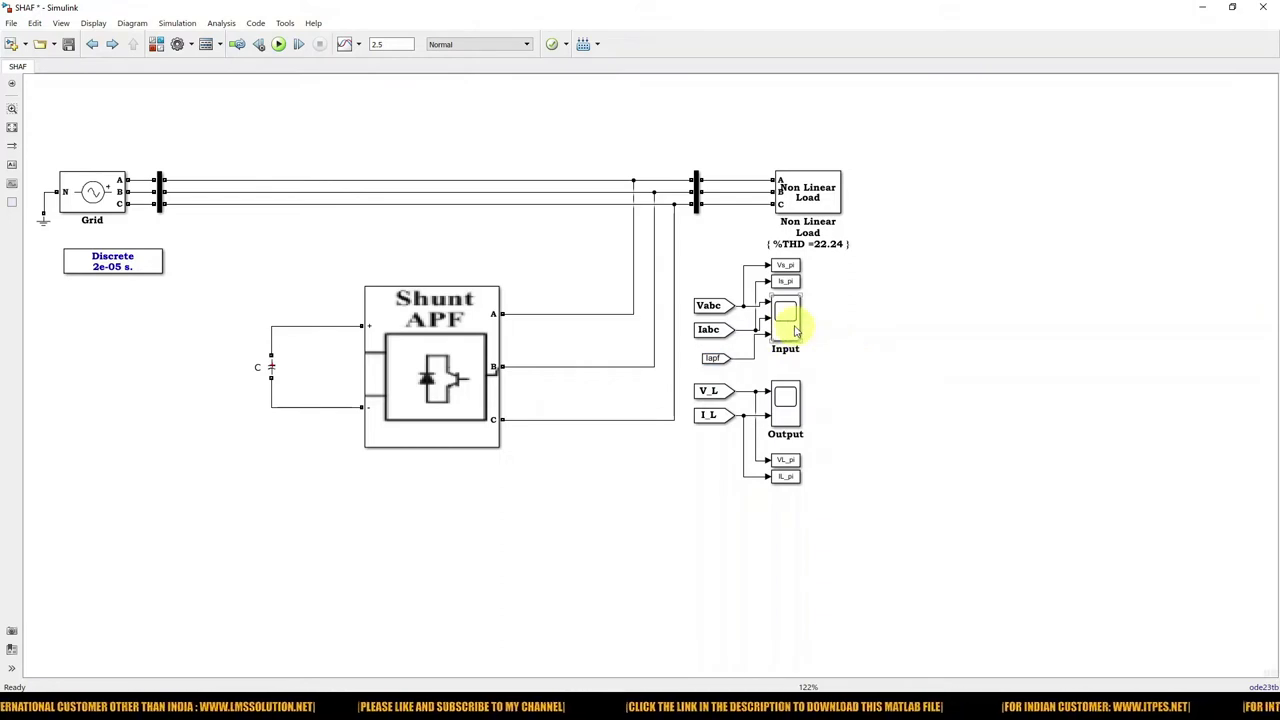
Check the display layouts of the Input and Output scopes and return to the SHAF model
double_click(796, 331)
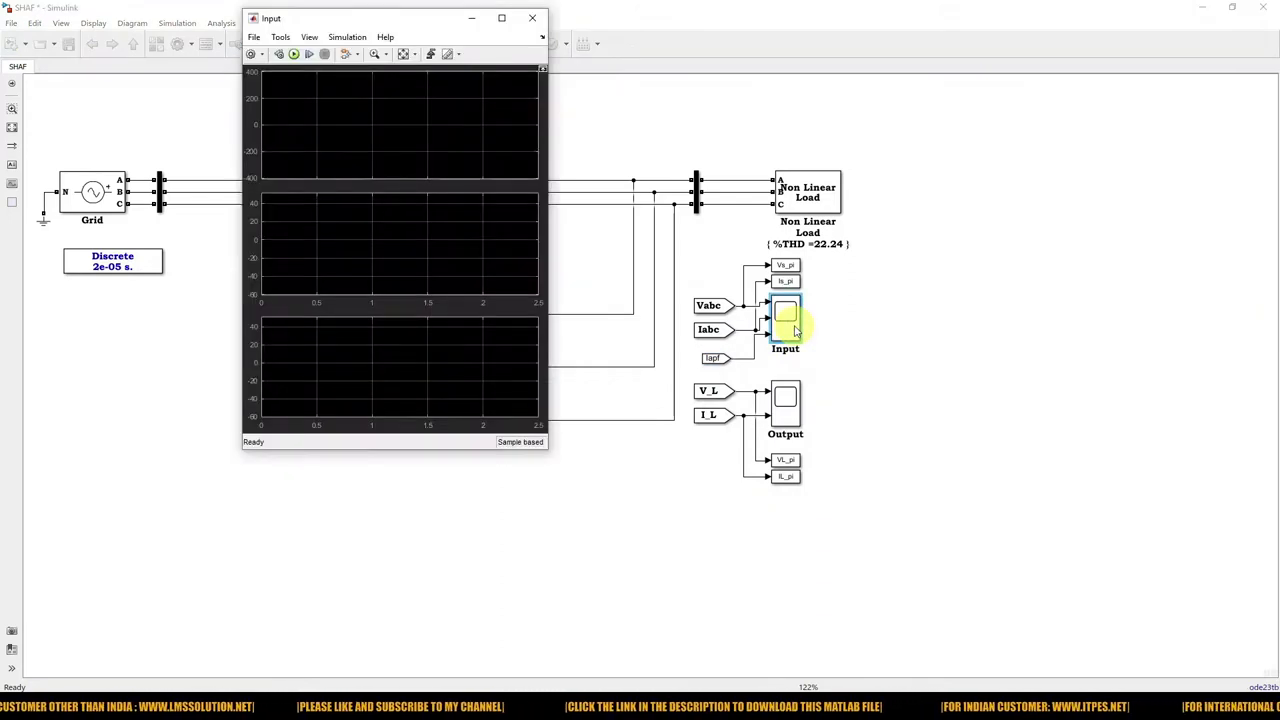
double_click(780, 405)
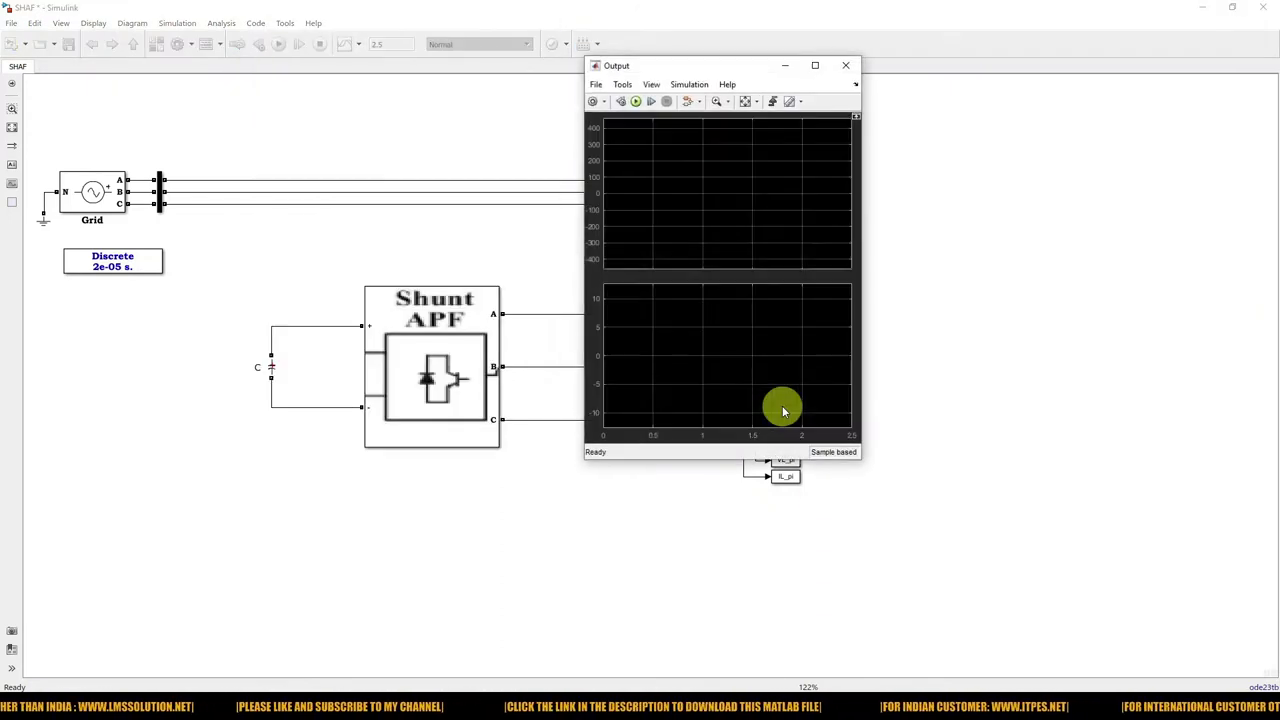
left_click(966, 299)
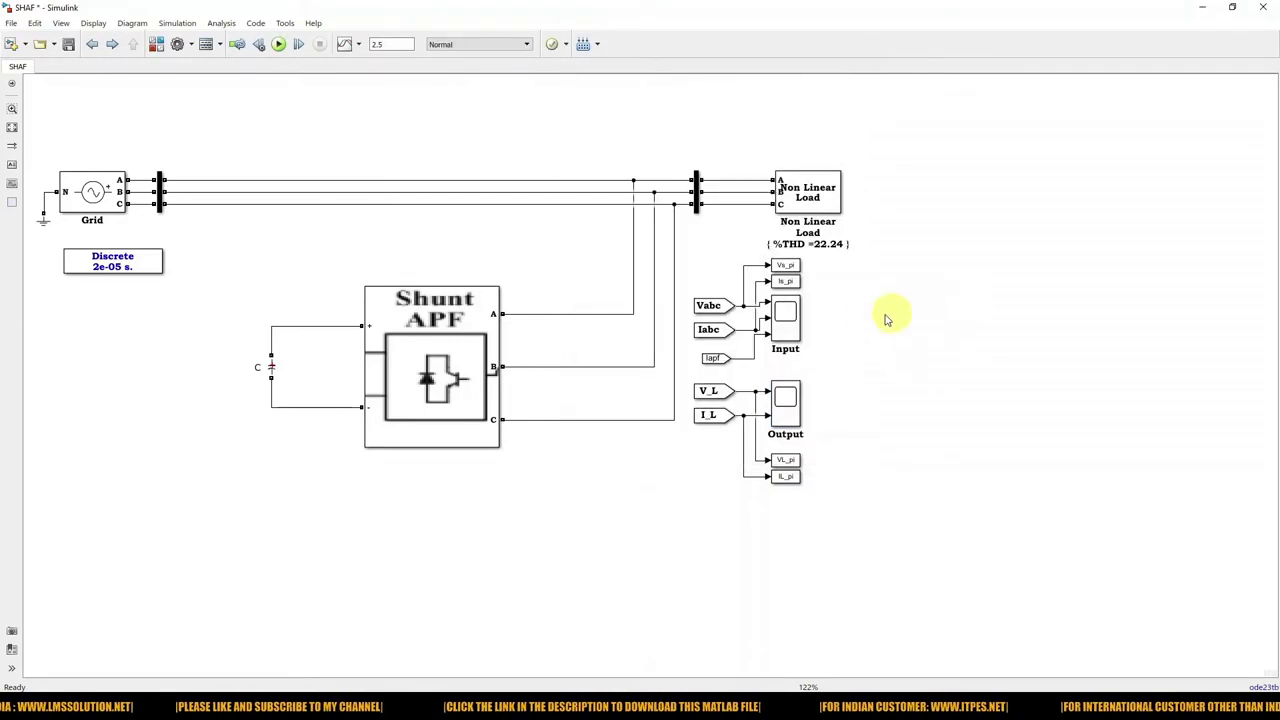
Duplicate the Input scope beside the original and feed its three ports with copies of the Iabc, Iapf and I_L From blocks
left_click_drag(790, 333, 903, 357)
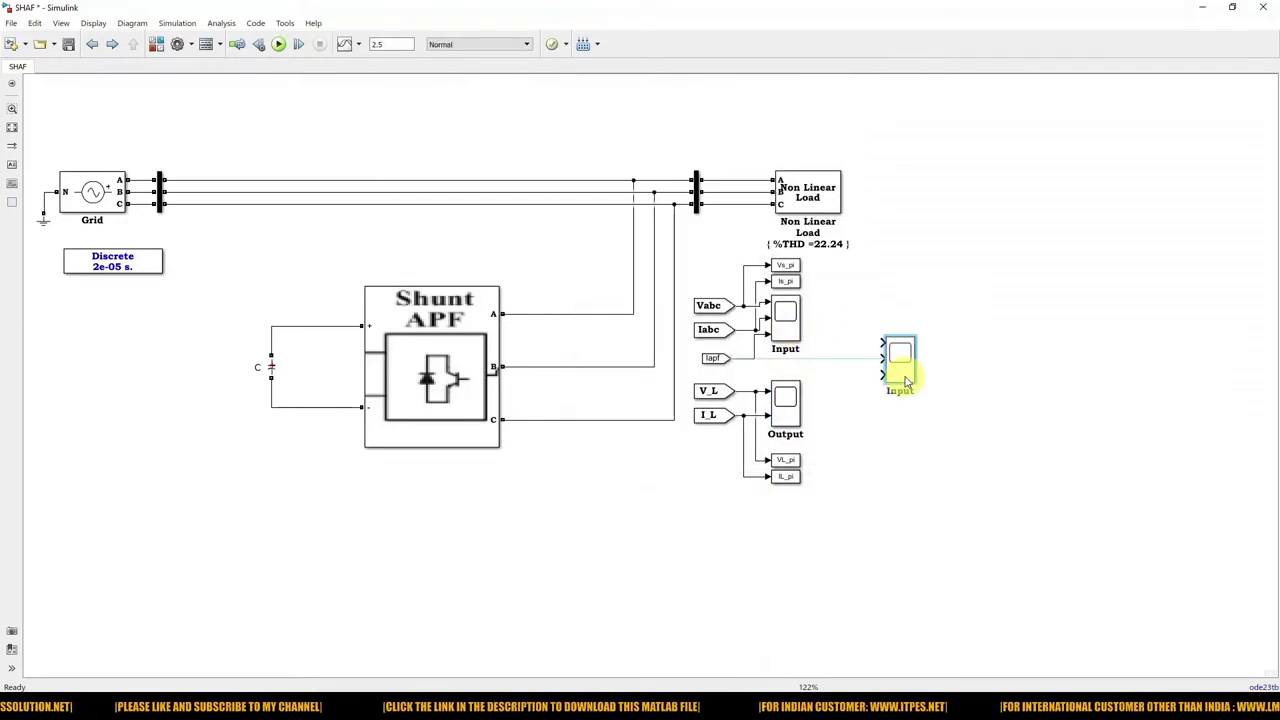
left_click_drag(712, 331, 849, 347)
left_click_drag(708, 358, 836, 360)
left_click_drag(712, 414, 884, 374)
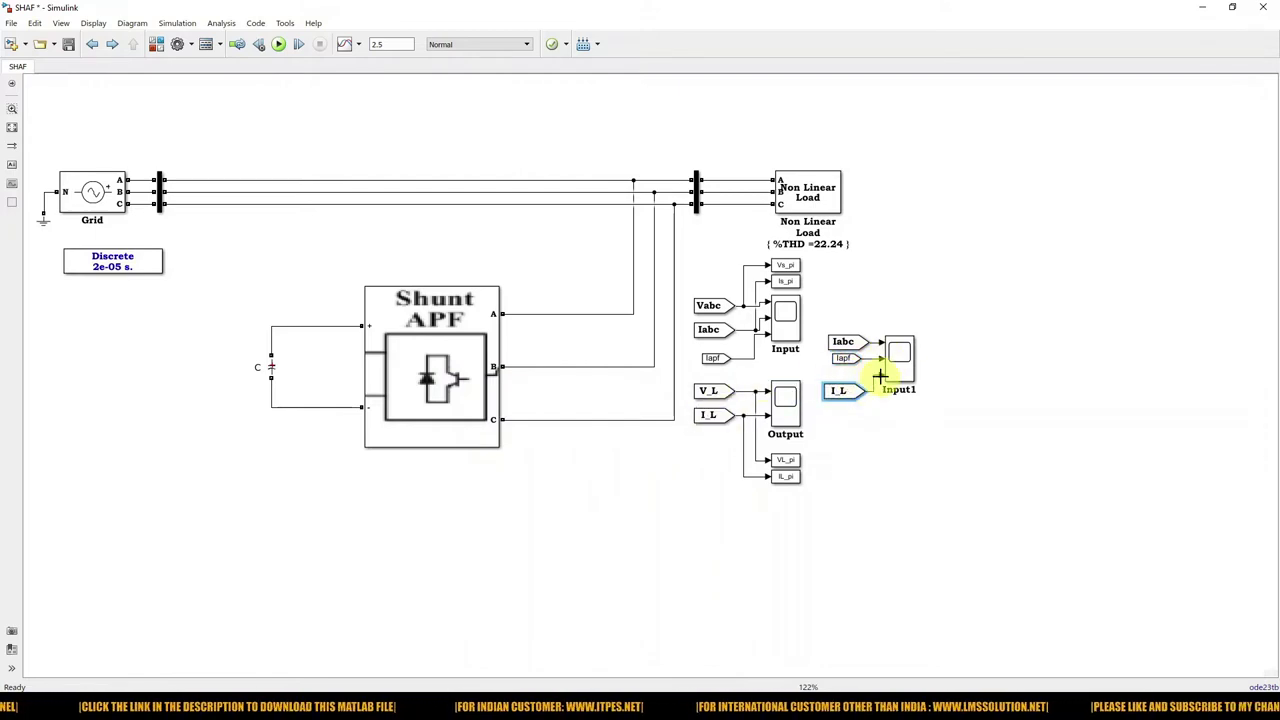
Delete the Iapf block feeding the original Input scope and set that scope to 2 input ports with a two-display layout
left_click(713, 357)
key("Delete")
left_click(790, 330)
double_click(792, 333)
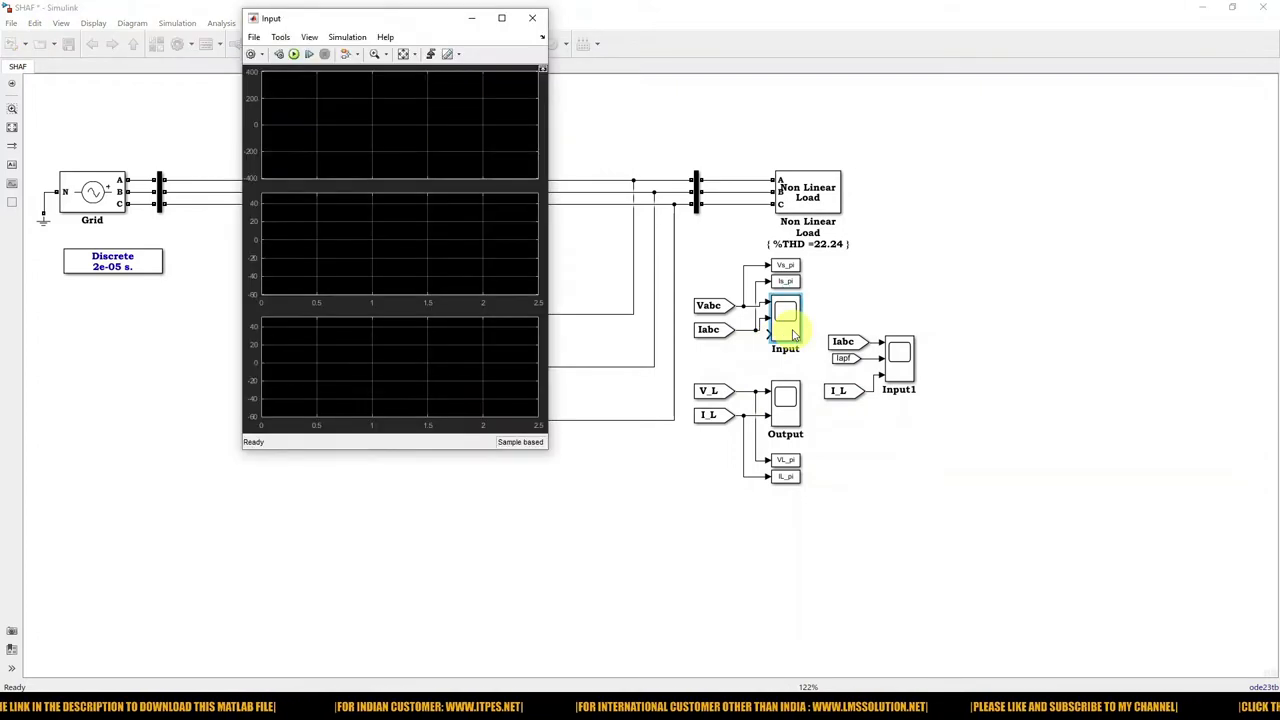
left_click(309, 38)
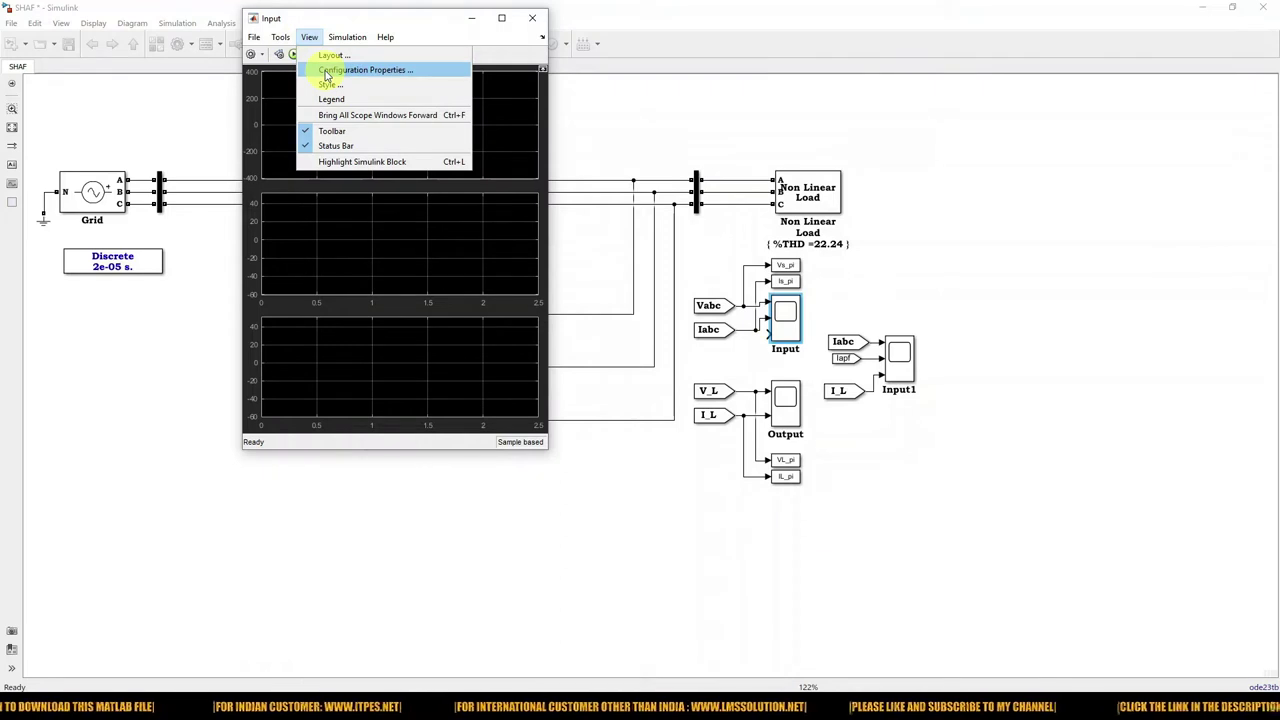
left_click(325, 72)
double_click(620, 319)
type("2")
left_click(741, 320)
left_click(790, 365)
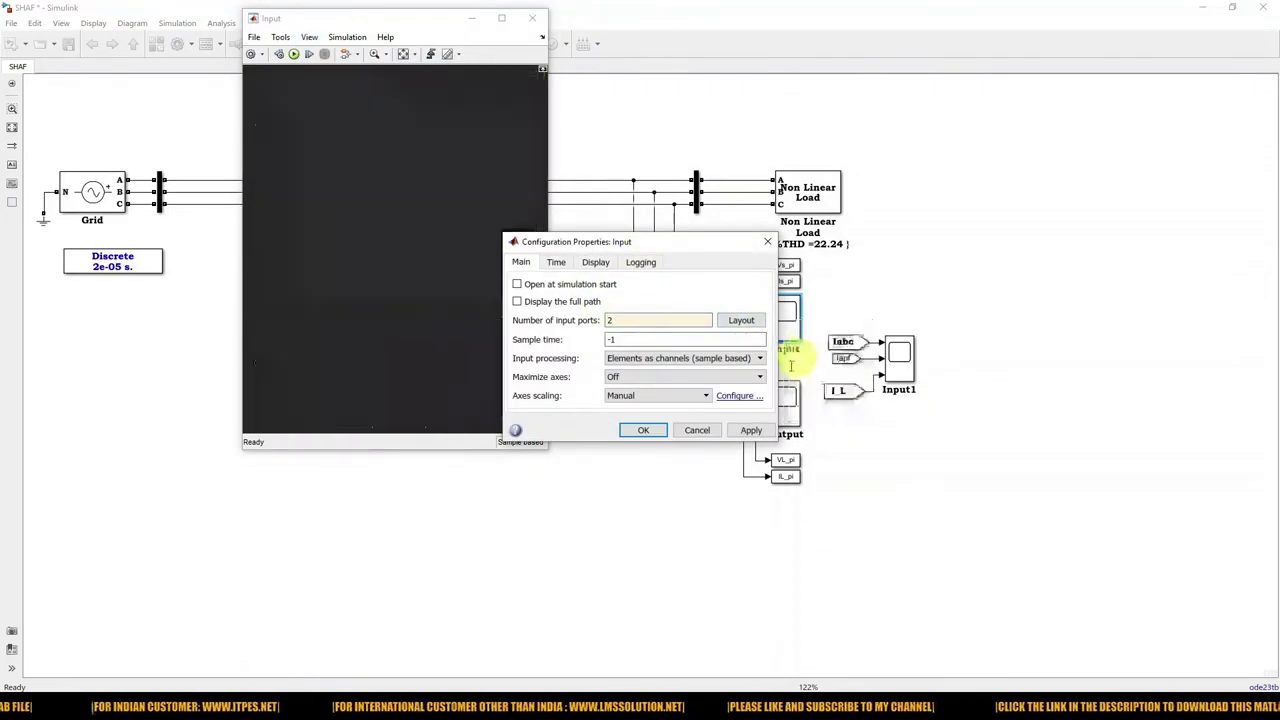
left_click(751, 430)
left_click(643, 430)
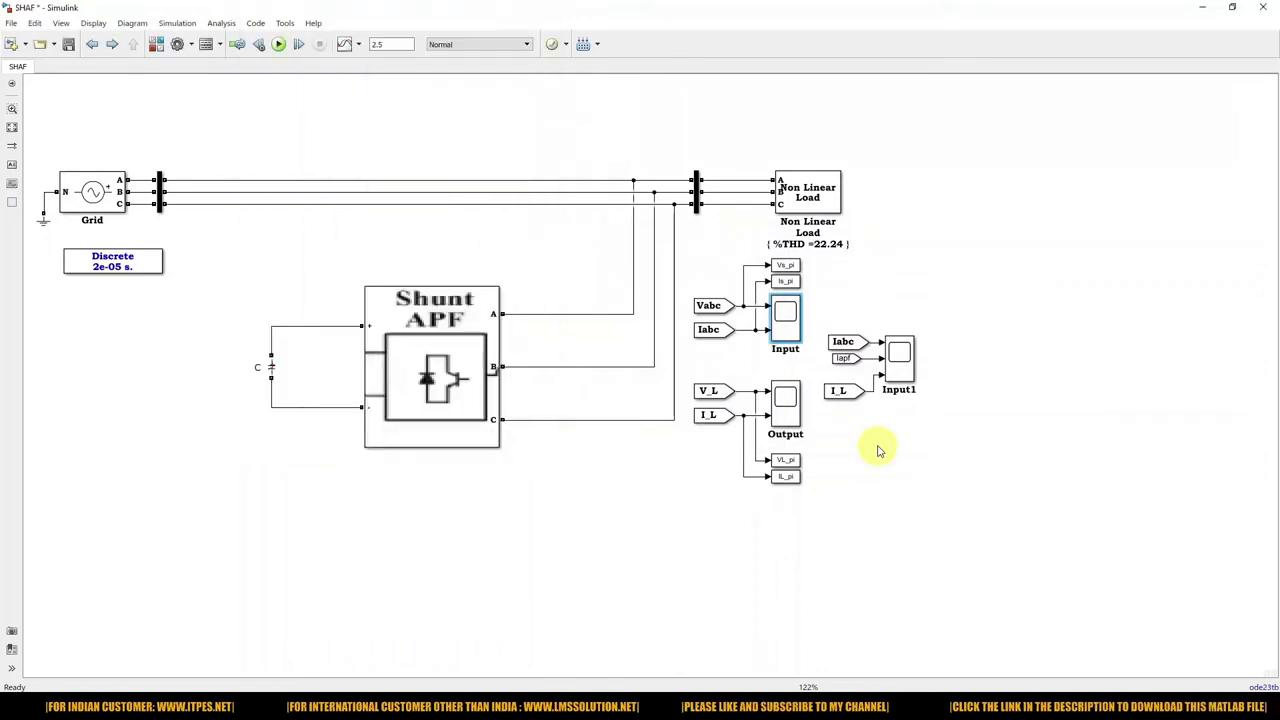
View the simulated currents in the Input1 scope, autoscale its axes and zoom in on about 1.02 to 1.05 s
double_click(908, 373)
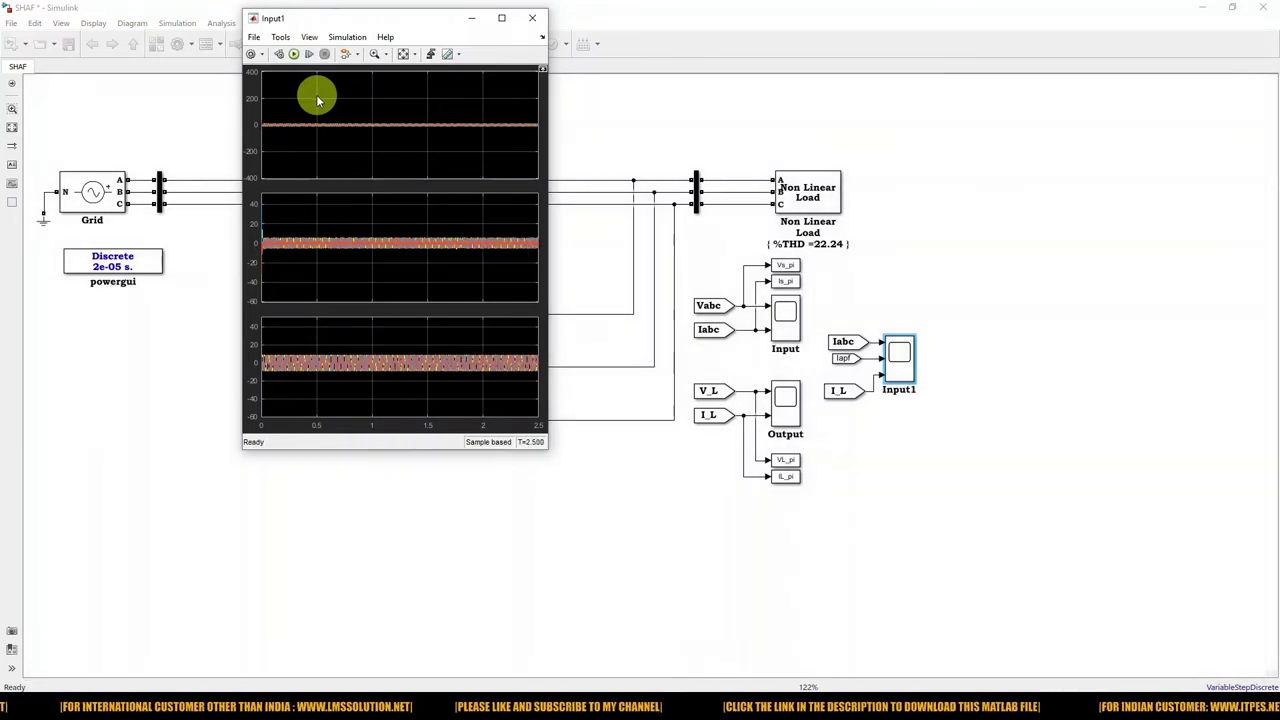
left_click(403, 55)
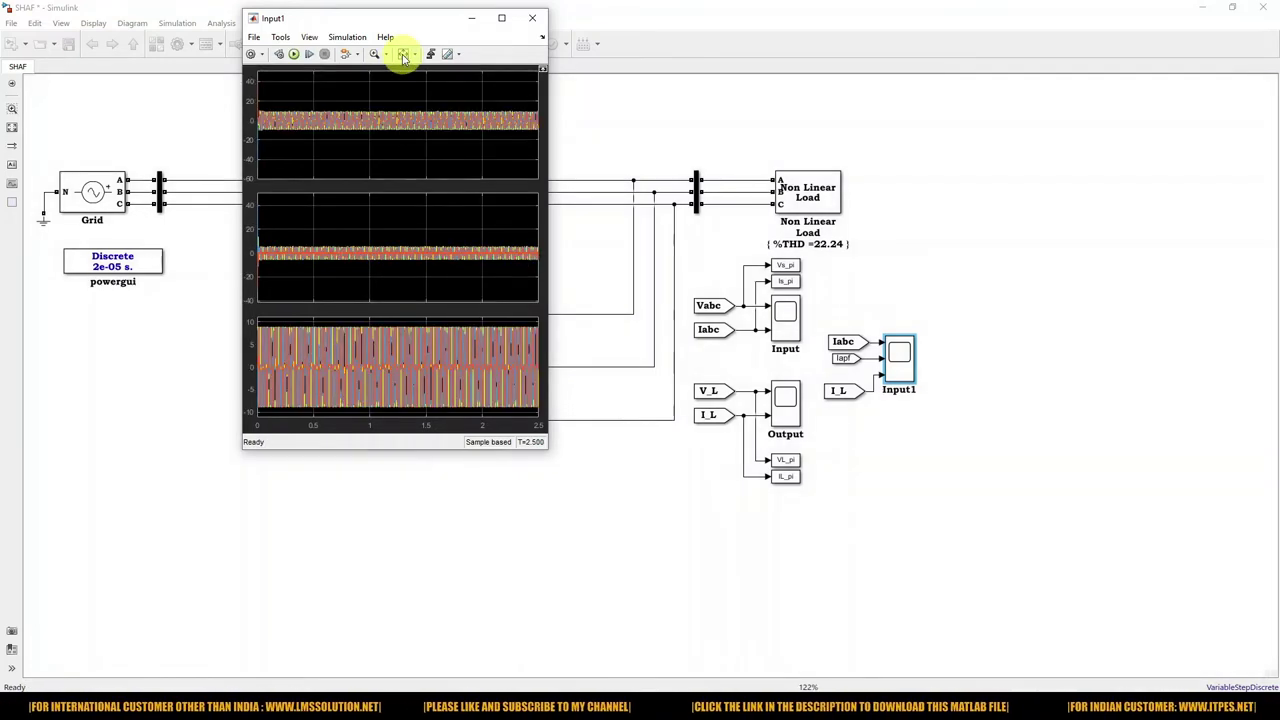
left_click(374, 54)
left_click_drag(373, 107, 343, 86)
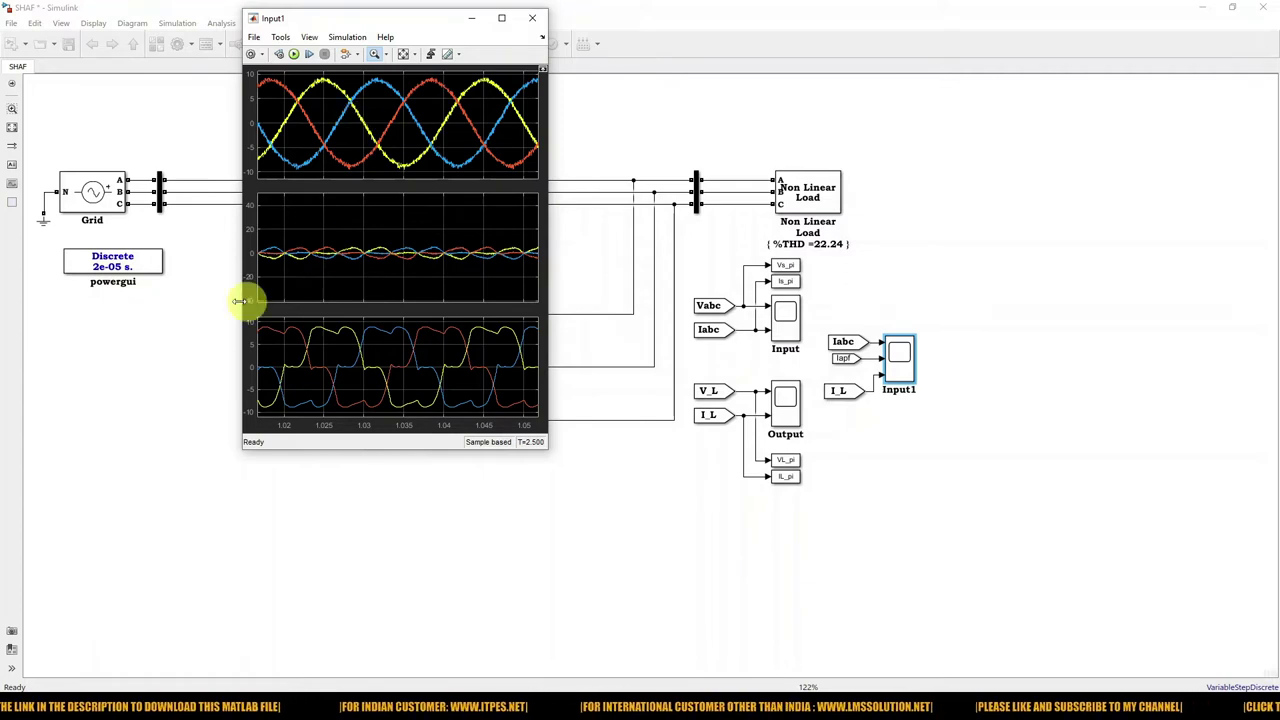
Open the FFT Analysis tool from the powergui block and display the FFT window and spectrum of ScopeData_PI input 2
left_click(148, 272)
double_click(128, 268)
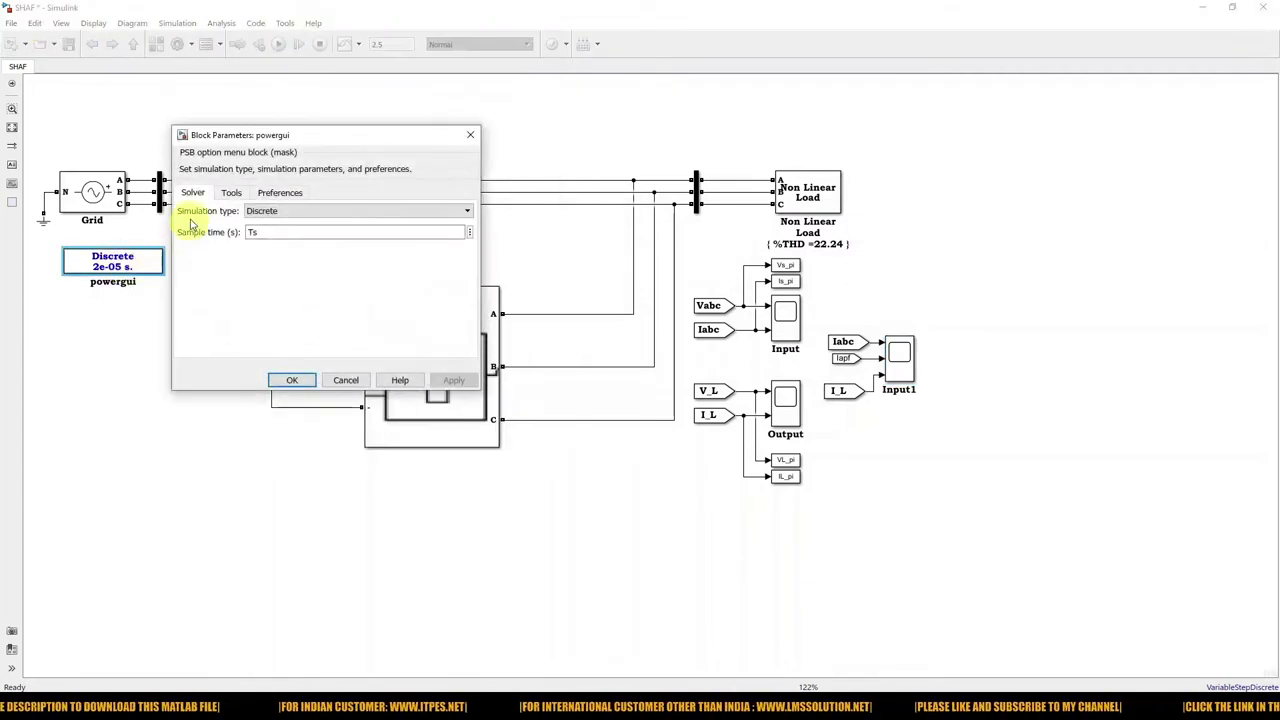
left_click(226, 199)
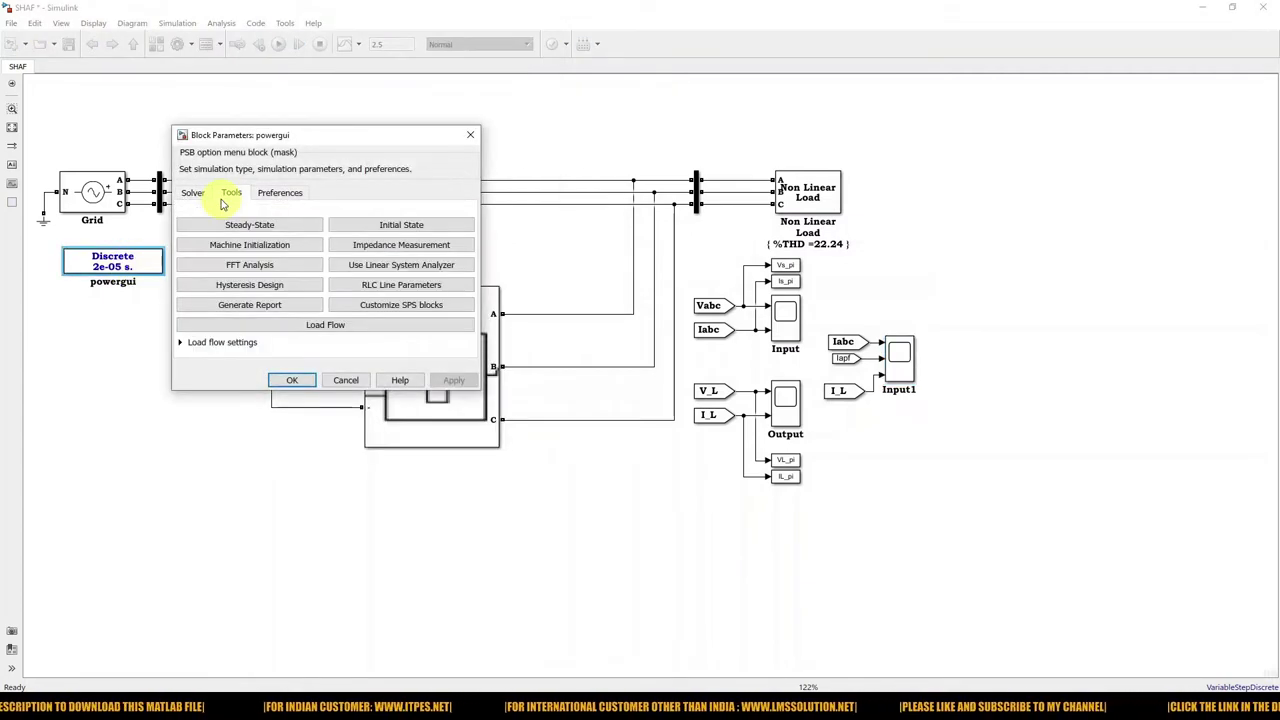
left_click(241, 268)
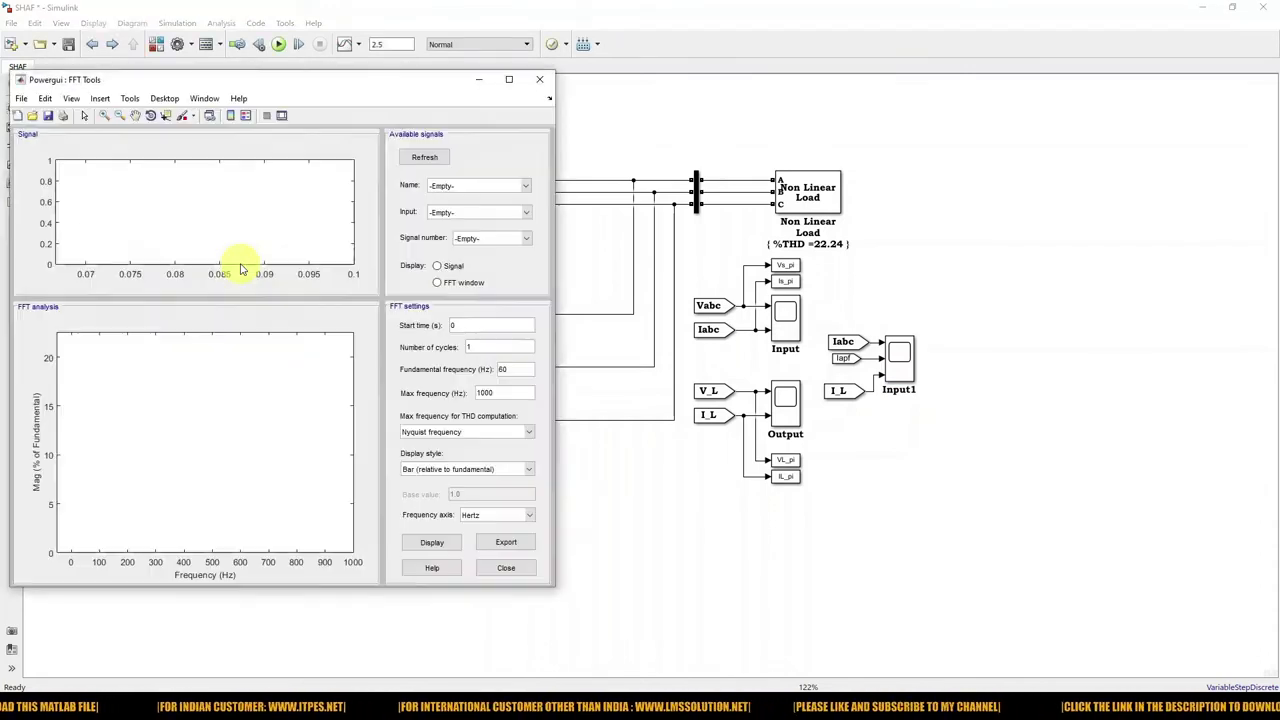
left_click(472, 211)
left_click(468, 242)
left_click(453, 284)
left_click(445, 543)
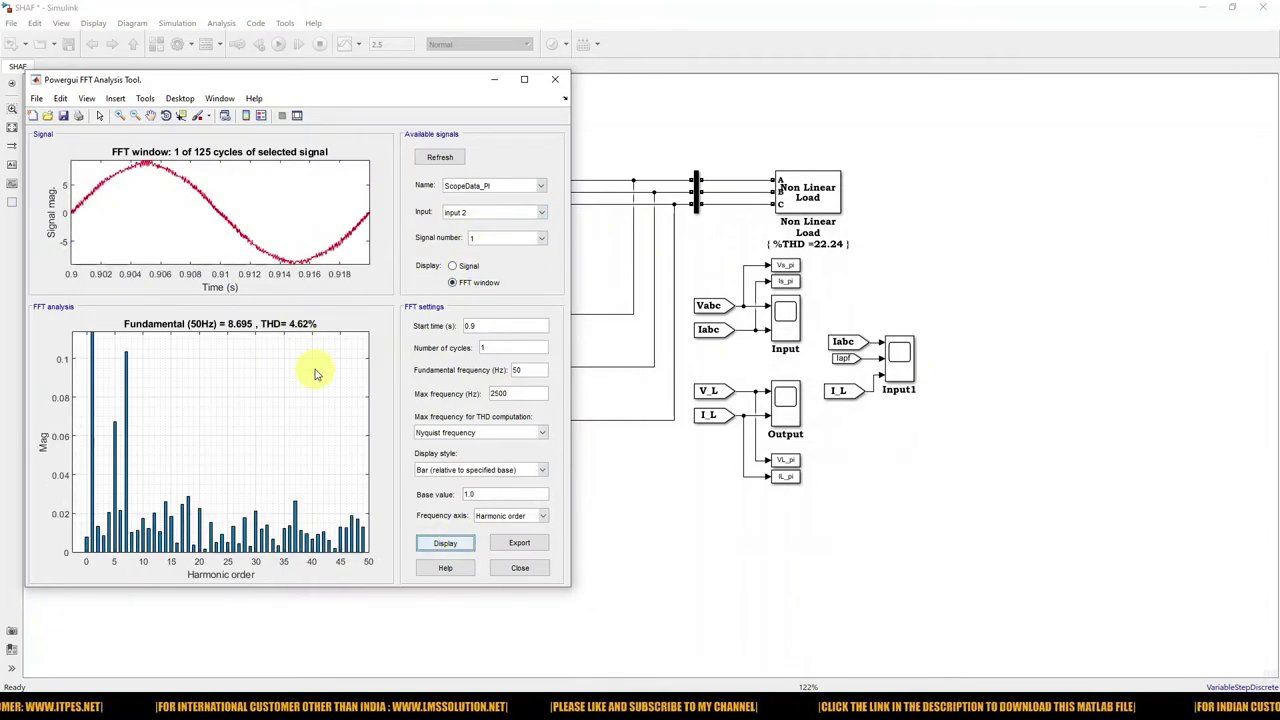
Set the max frequency for THD computation to Same as Max frequency, redisplay the spectrum and close the FFT tool
left_click(440, 432)
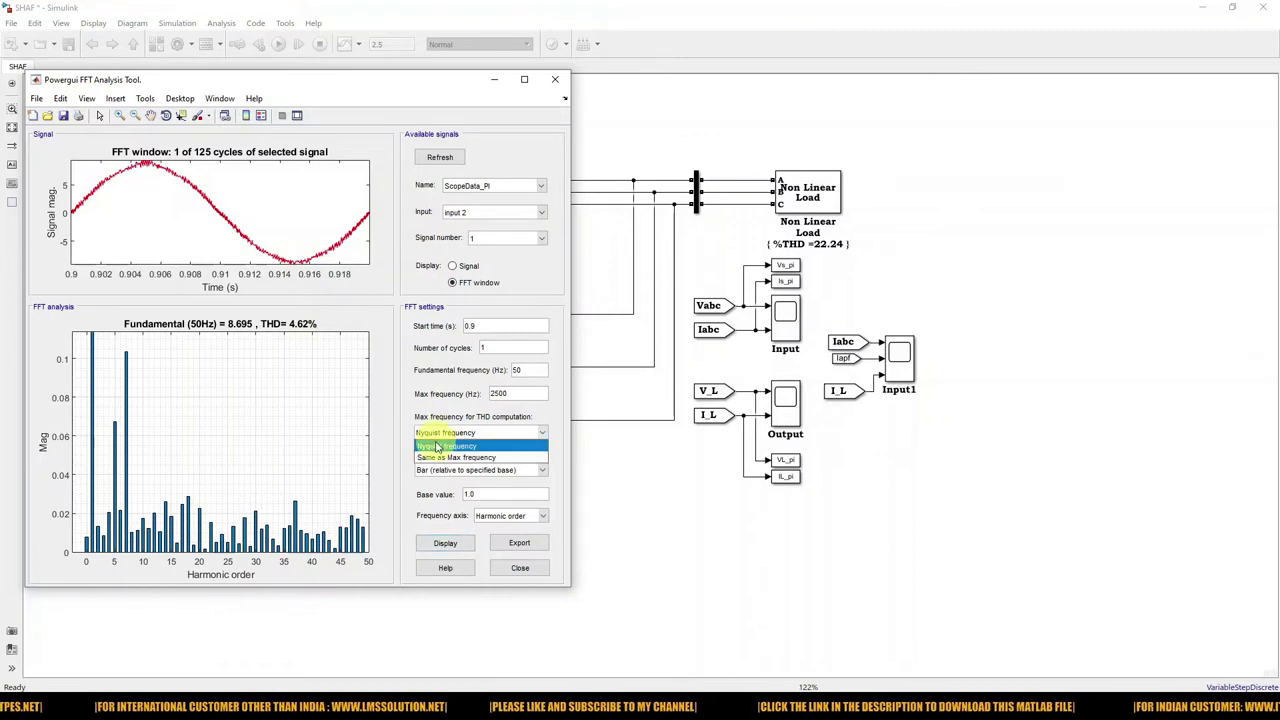
left_click(440, 451)
left_click(445, 543)
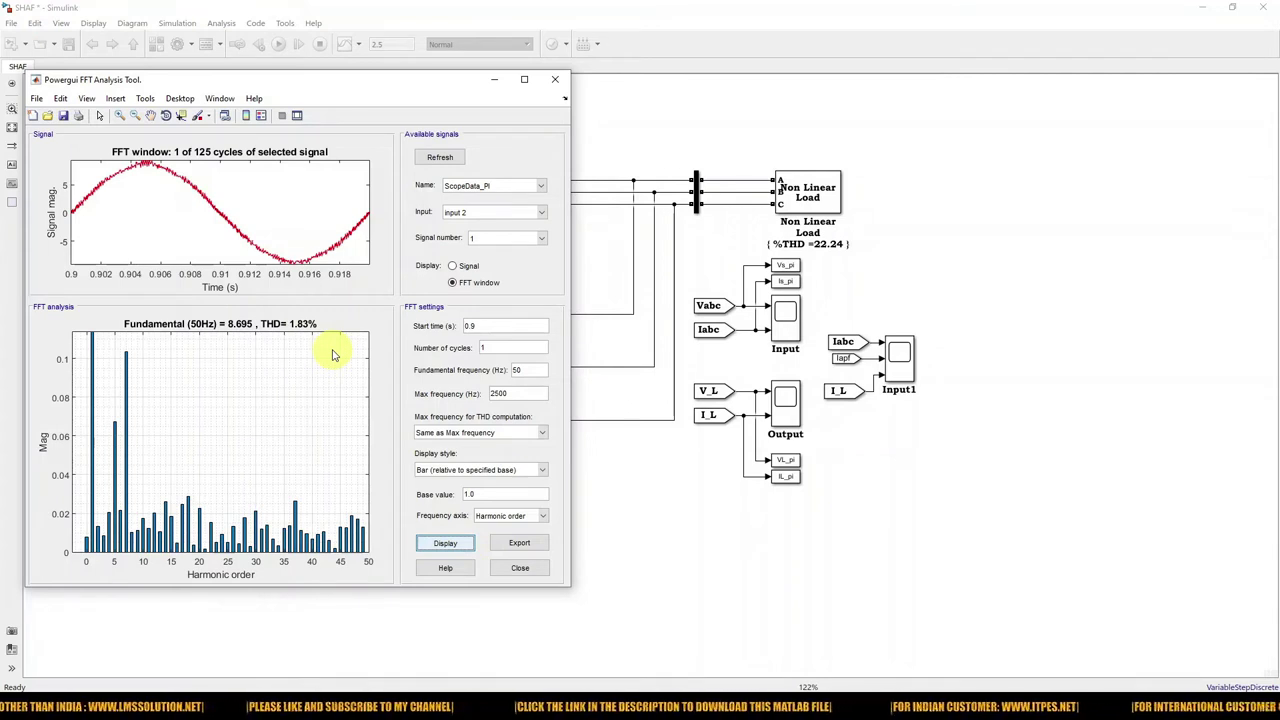
left_click(532, 568)
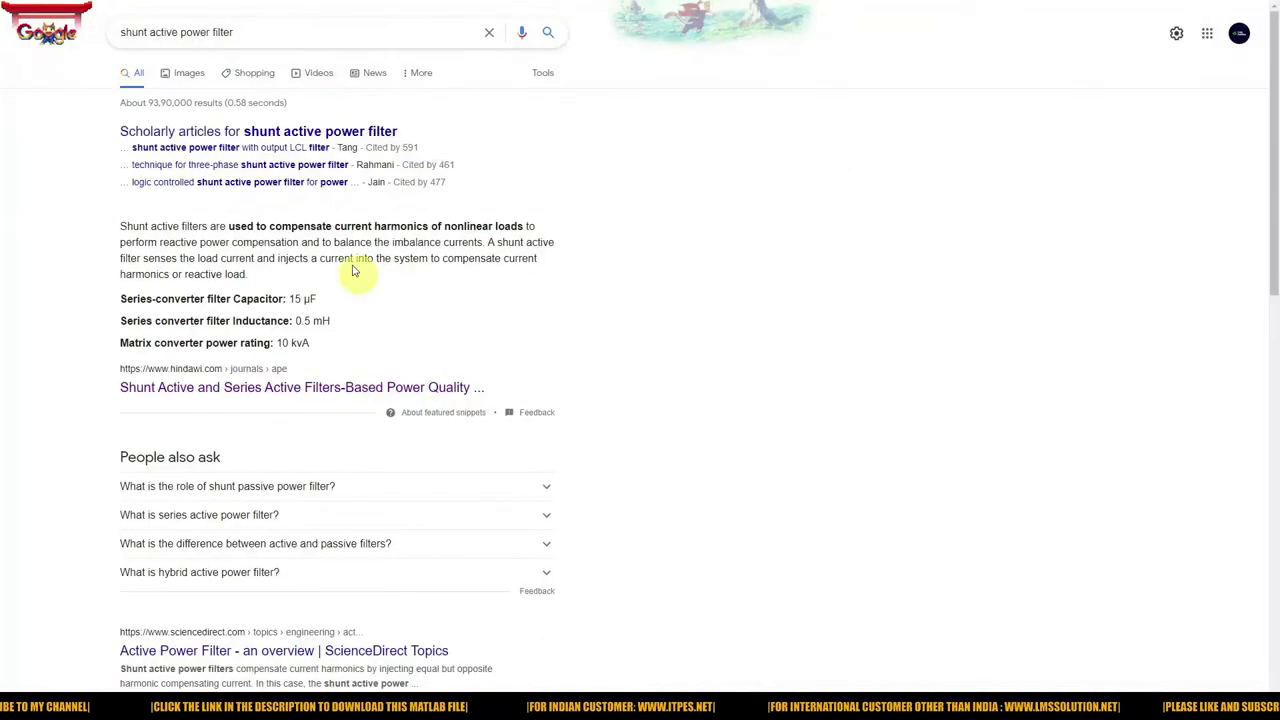
Switch to Chrome and run a Google search for "neural network" in a new tab
left_click(638, 46)
left_click(972, 11)
type("n")
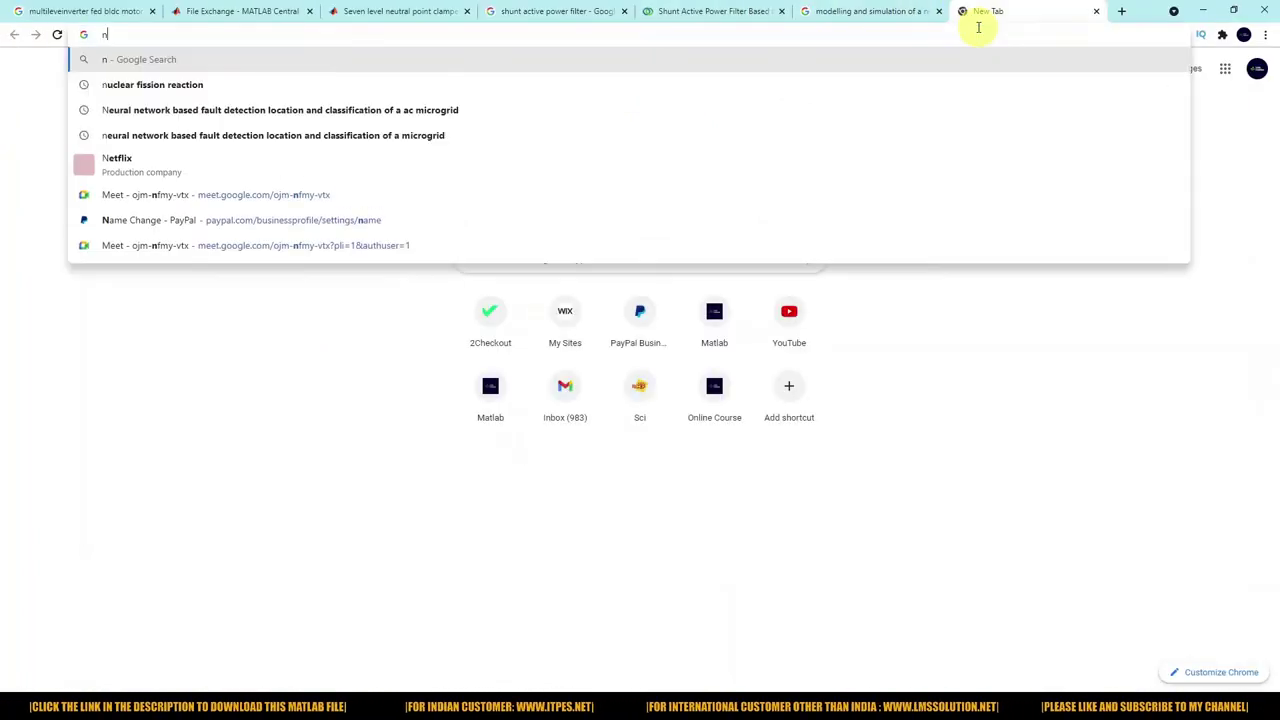
type("eural ne")
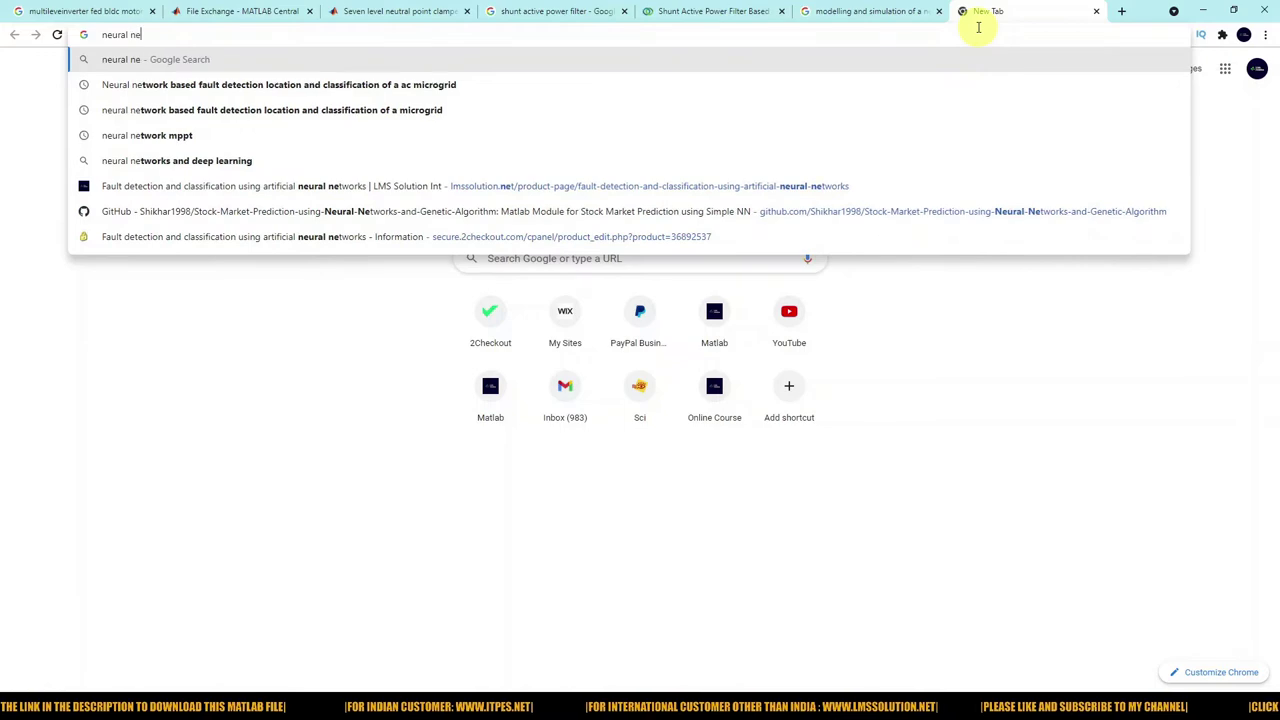
type("twork")
key("Return")
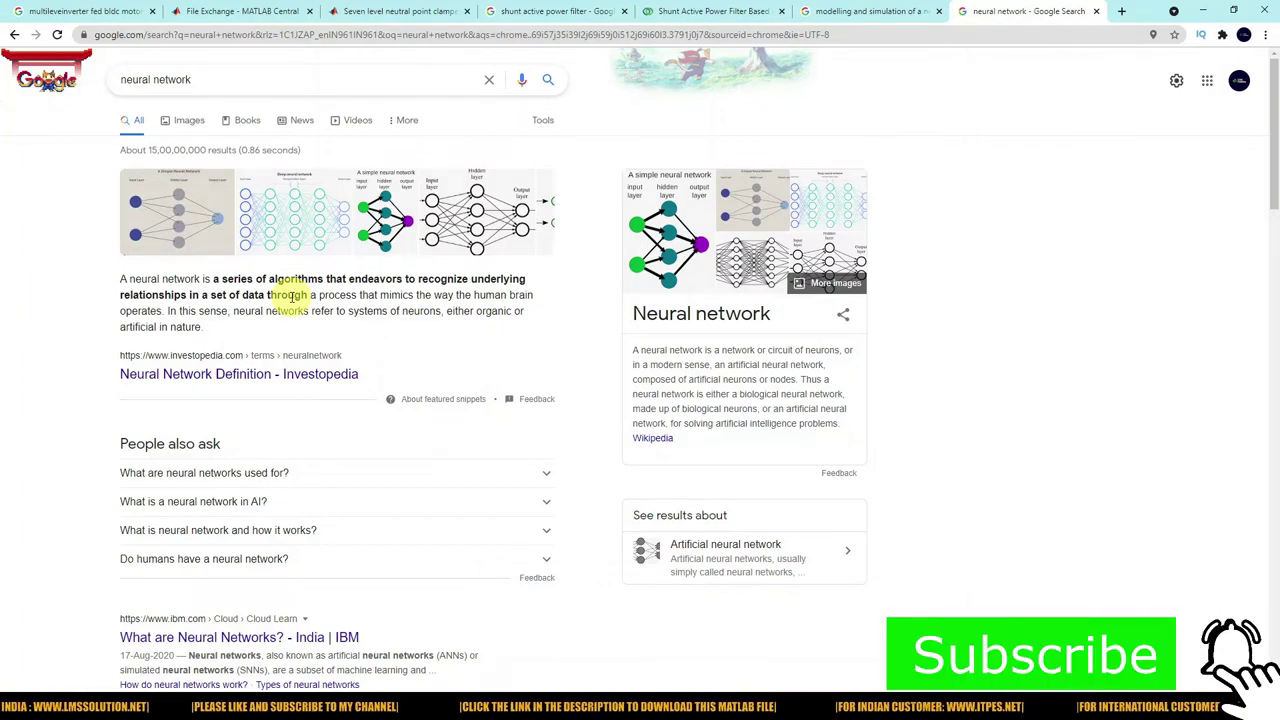
View the Investopedia simple neural network diagram in the image results and close its preview
left_click(212, 216)
left_click(100, 248)
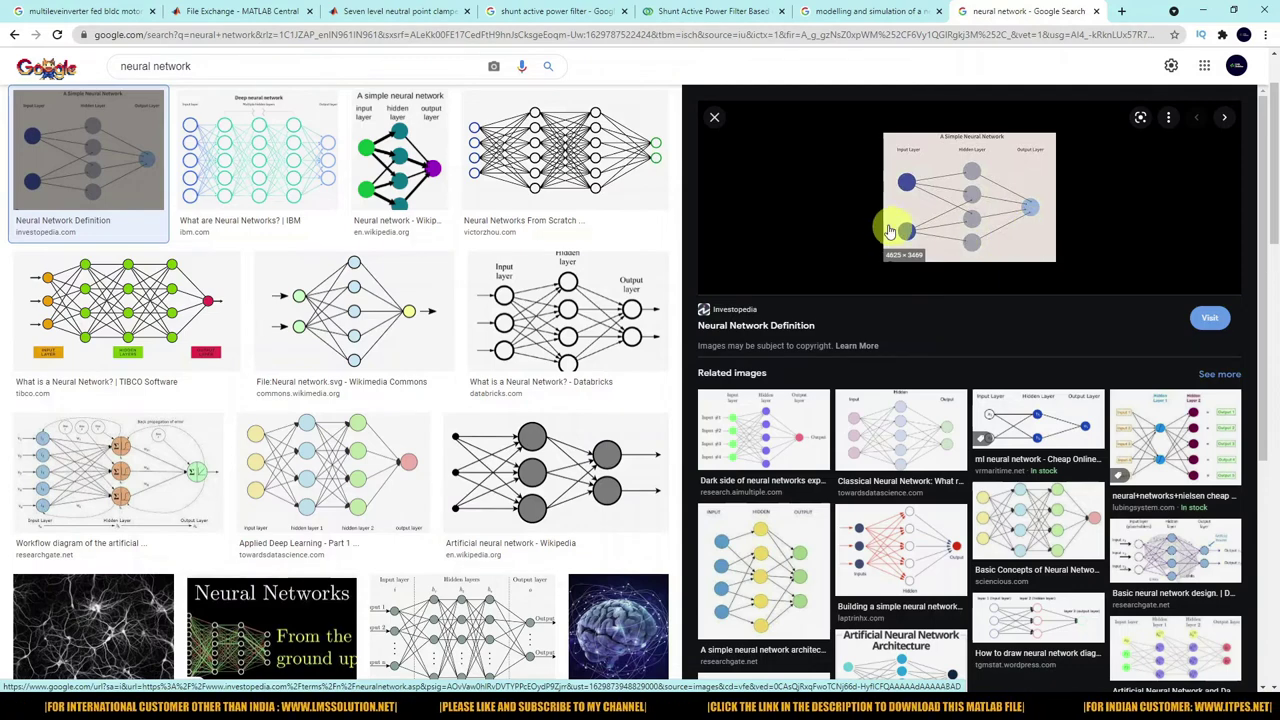
left_click(711, 119)
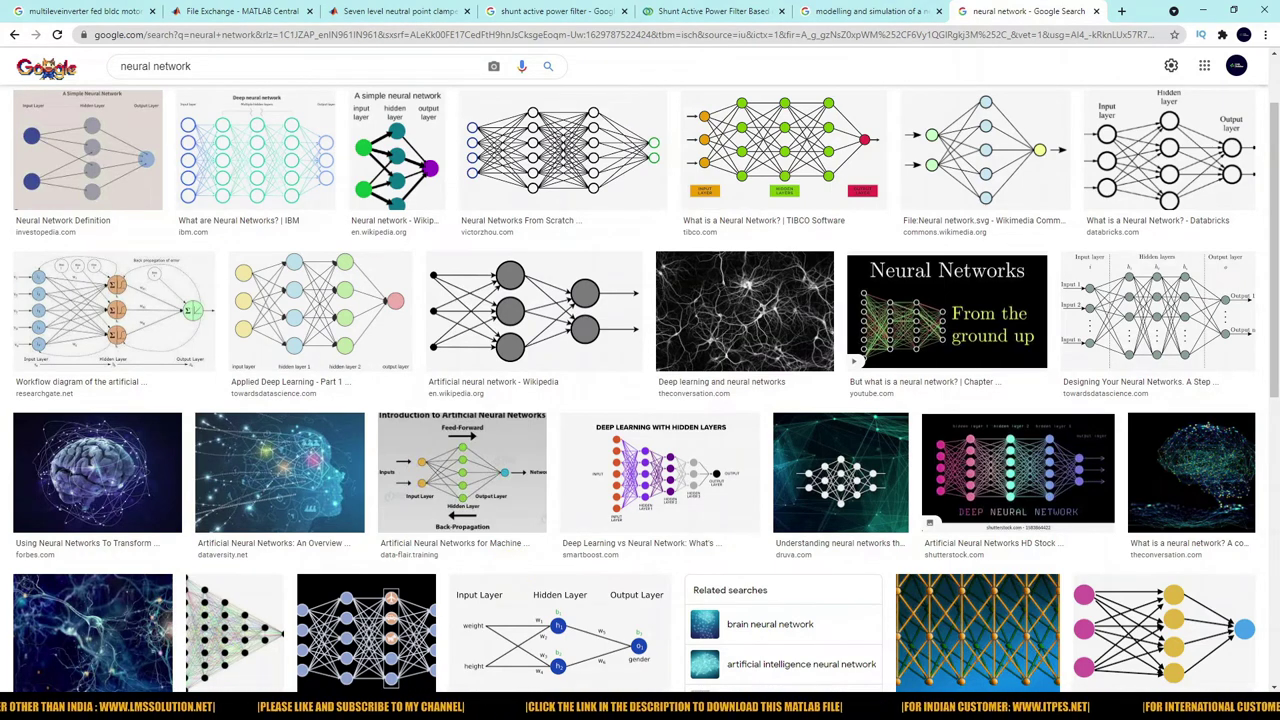
Switch to the SHAF_nn model in Simulink, view the neural network controller inside the Shunt APF block and return to the top level
mouse_move(281, 700)
left_click(262, 660)
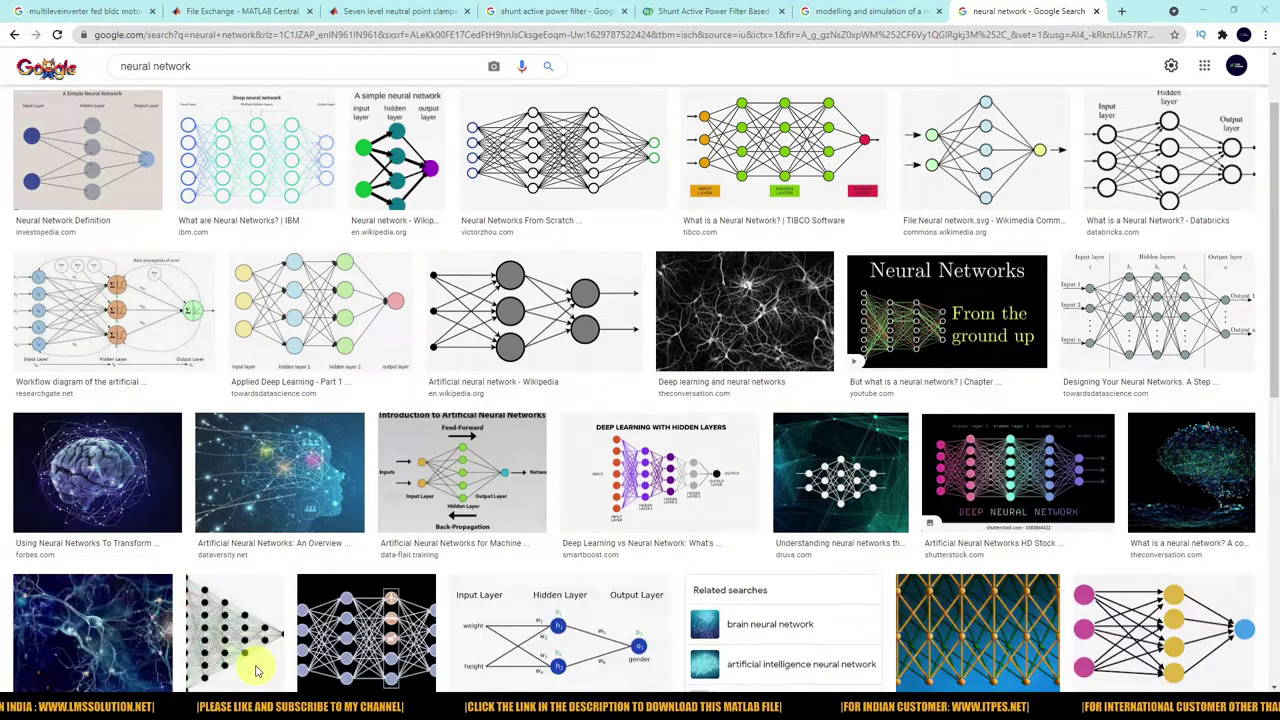
double_click(437, 350)
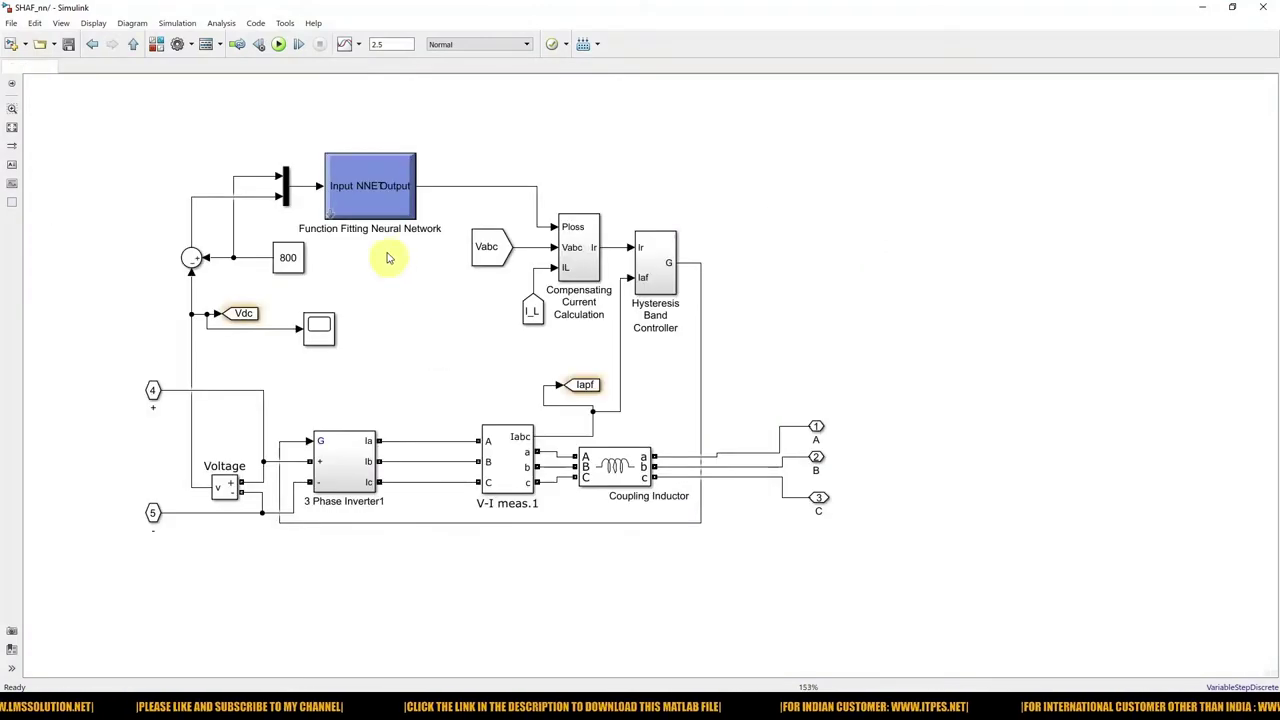
left_click(92, 44)
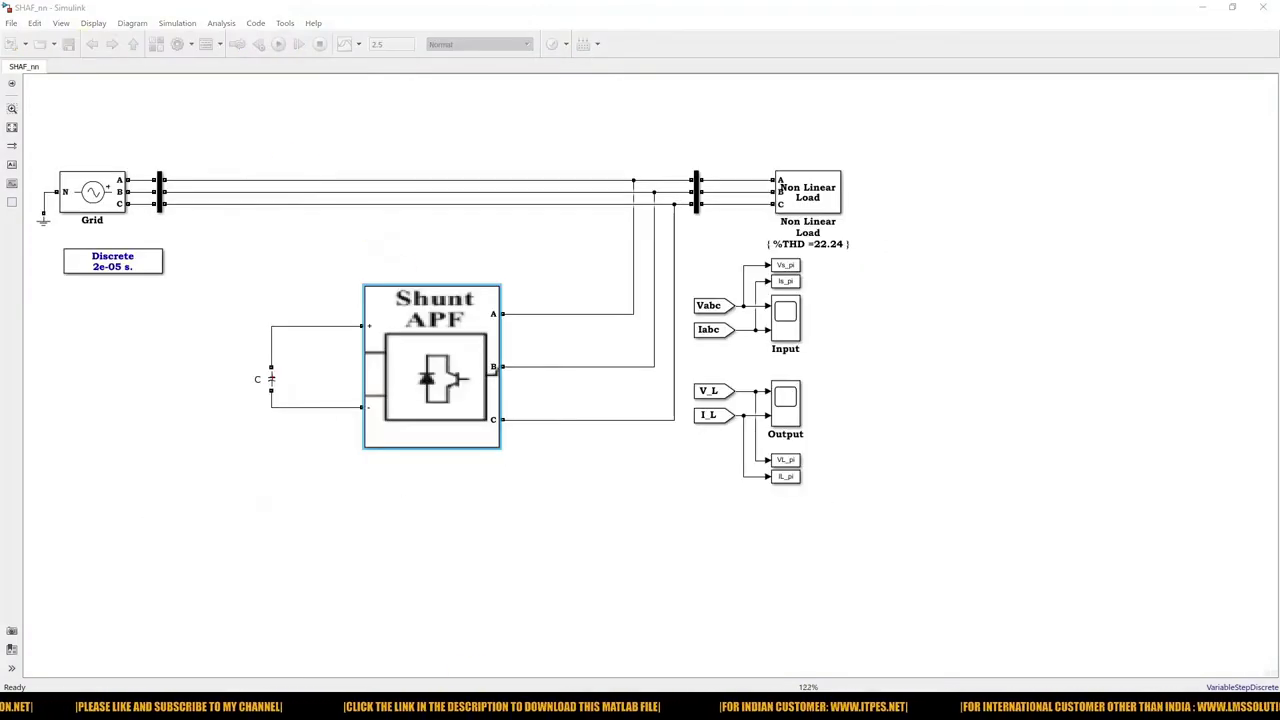
Switch to the SHAF model, enter the Shunt APF's PI controller subsystem and trace the lines feeding the ref and e blocks
mouse_move(590, 686)
left_click(884, 678)
double_click(471, 391)
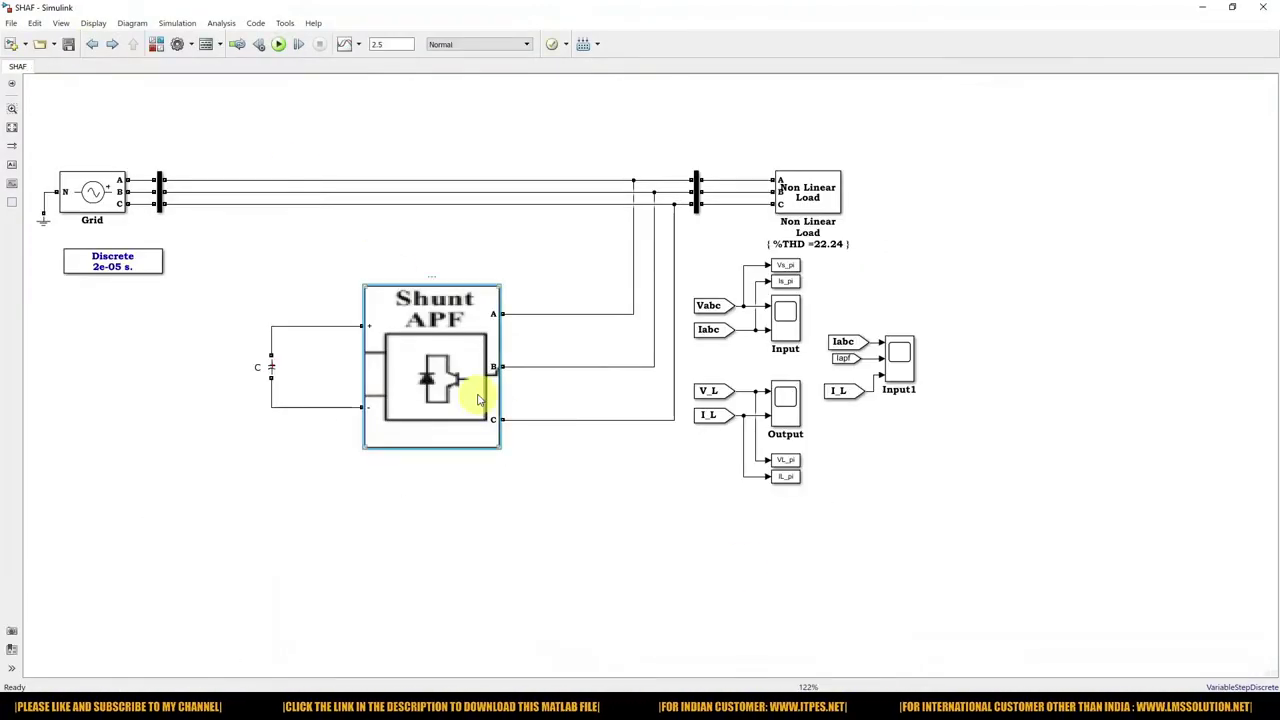
double_click(343, 270)
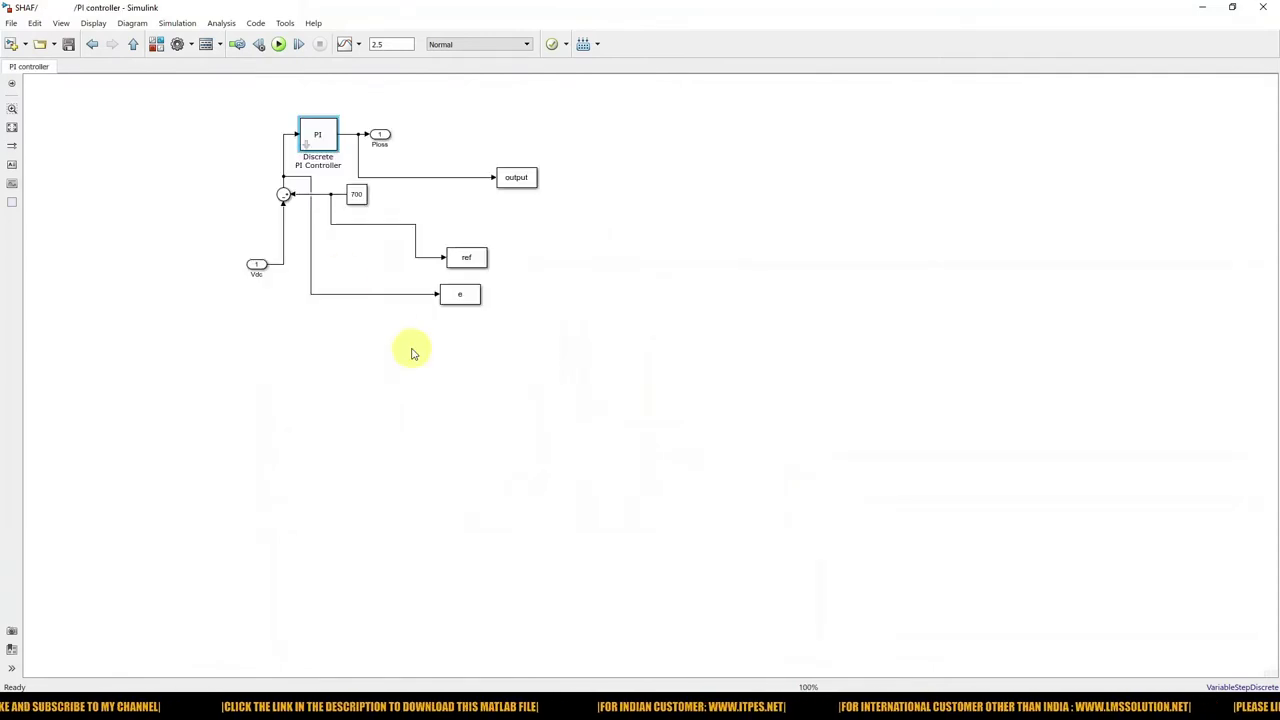
left_click(362, 225)
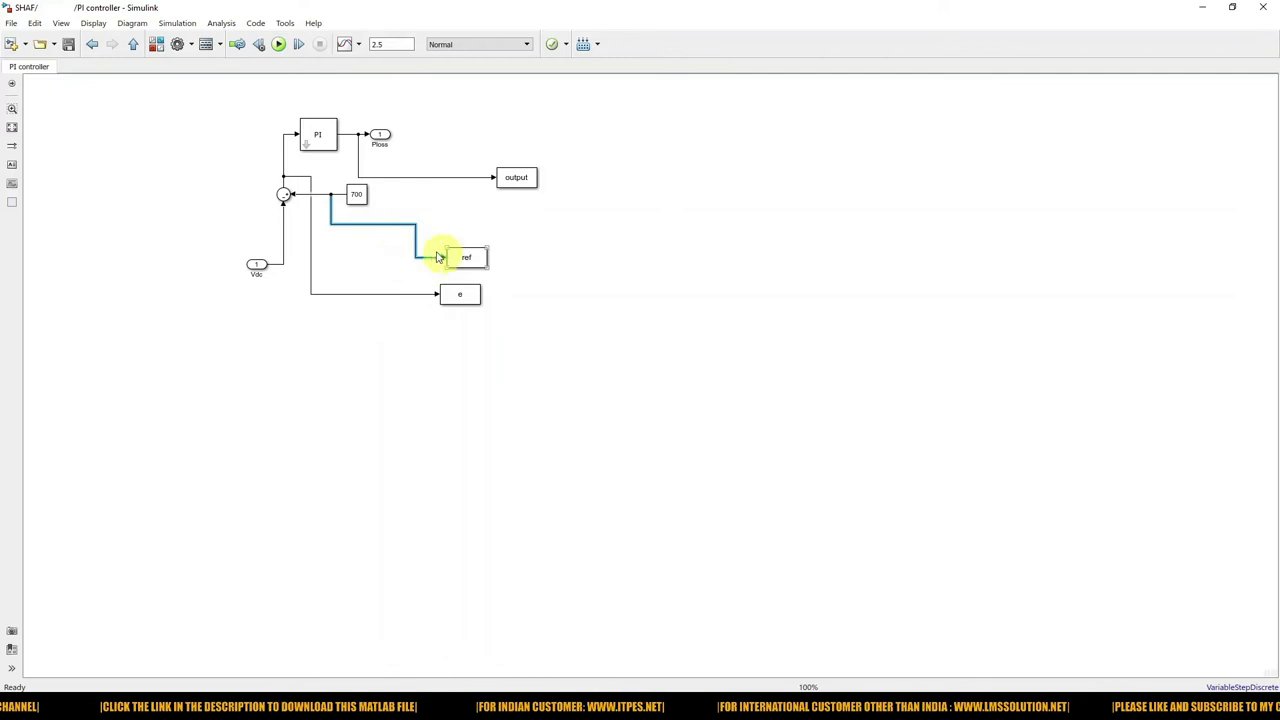
left_click(311, 210)
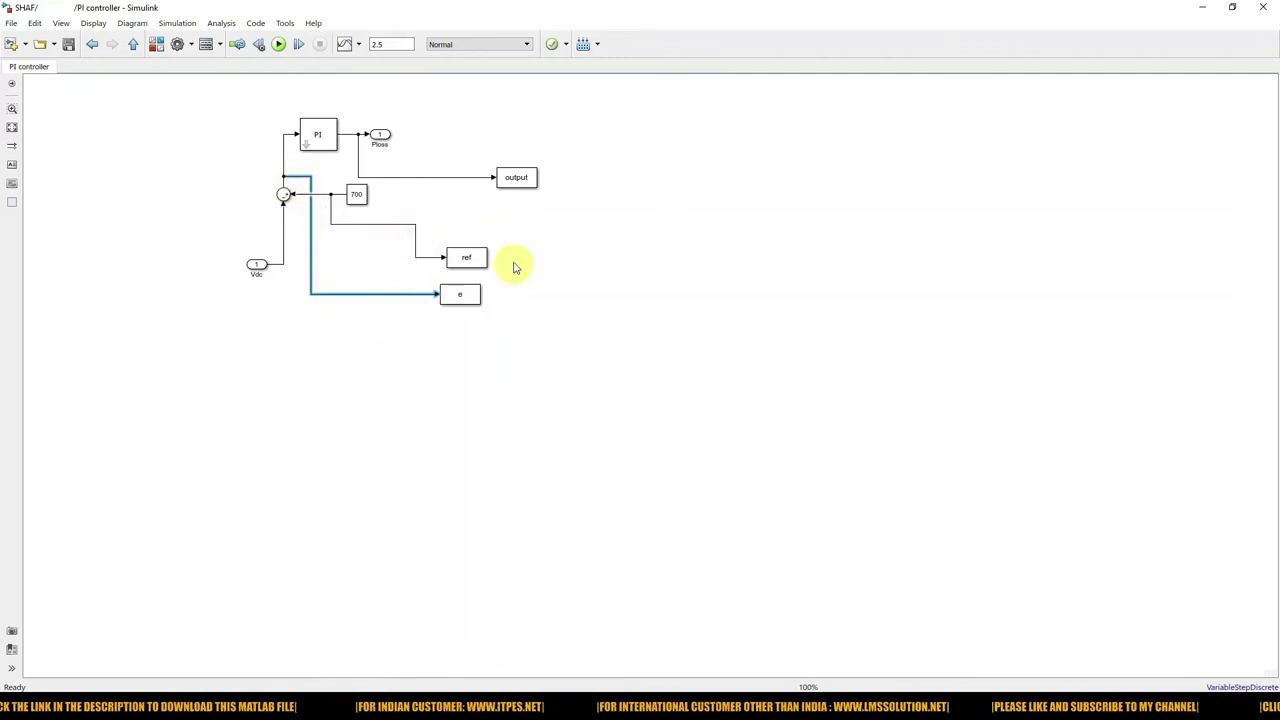
Check the To Workspace parameters of the ref, e and output blocks, leaving their settings as they are
double_click(465, 262)
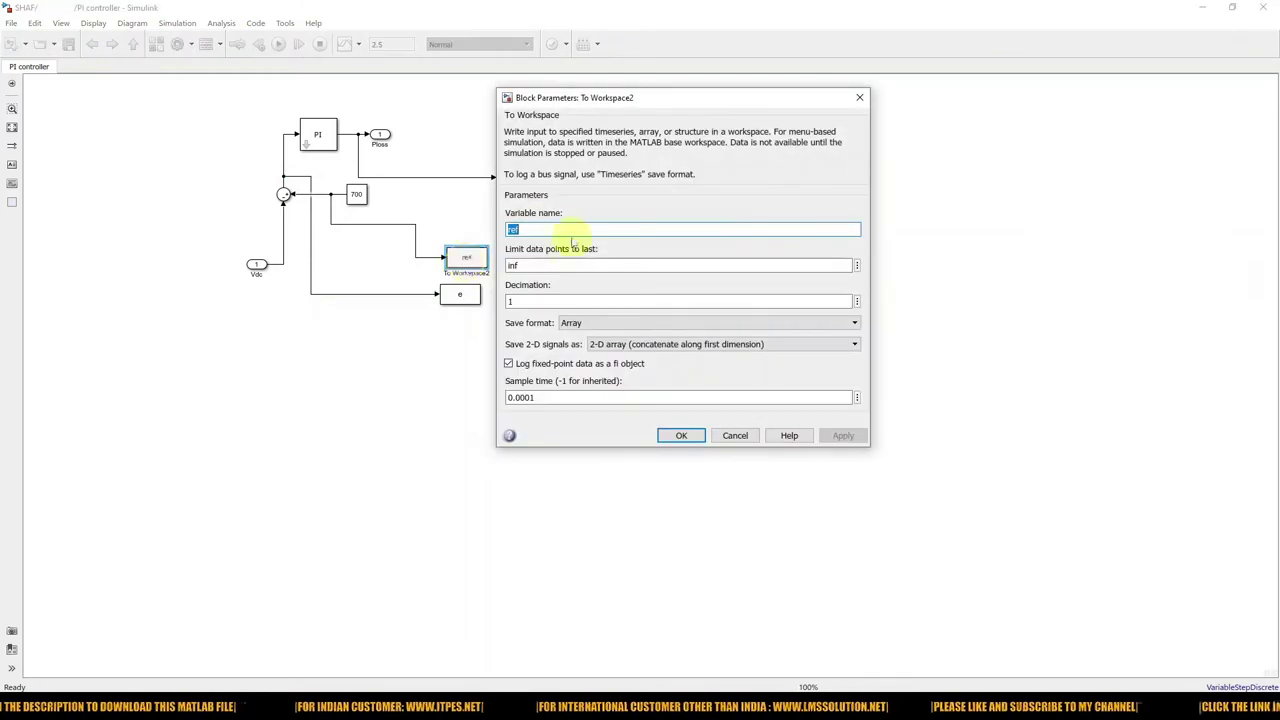
double_click(513, 229)
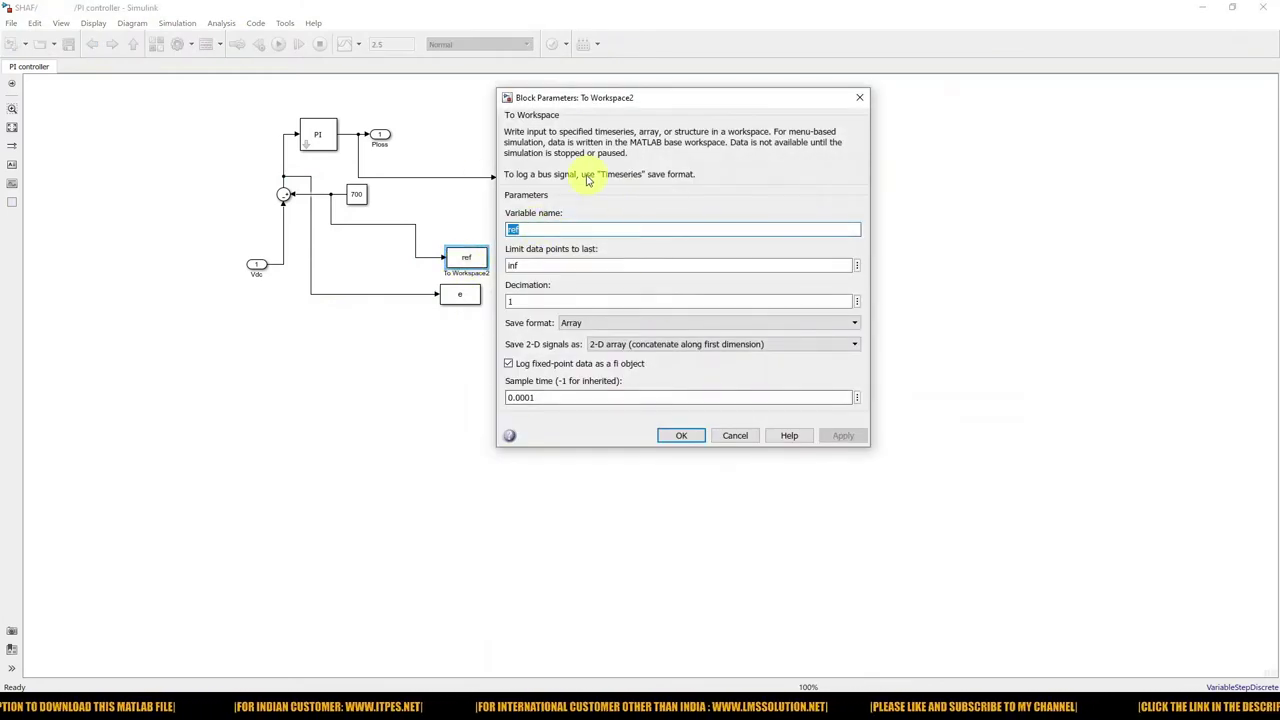
left_click(679, 435)
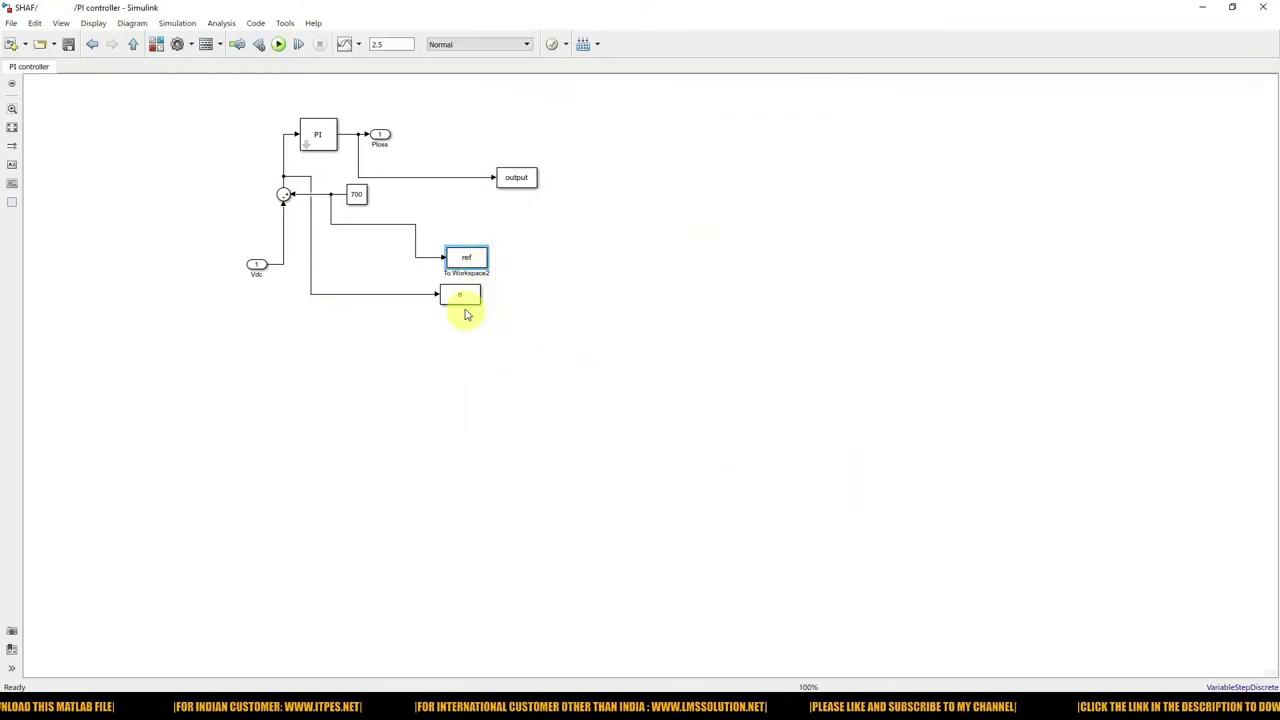
double_click(460, 294)
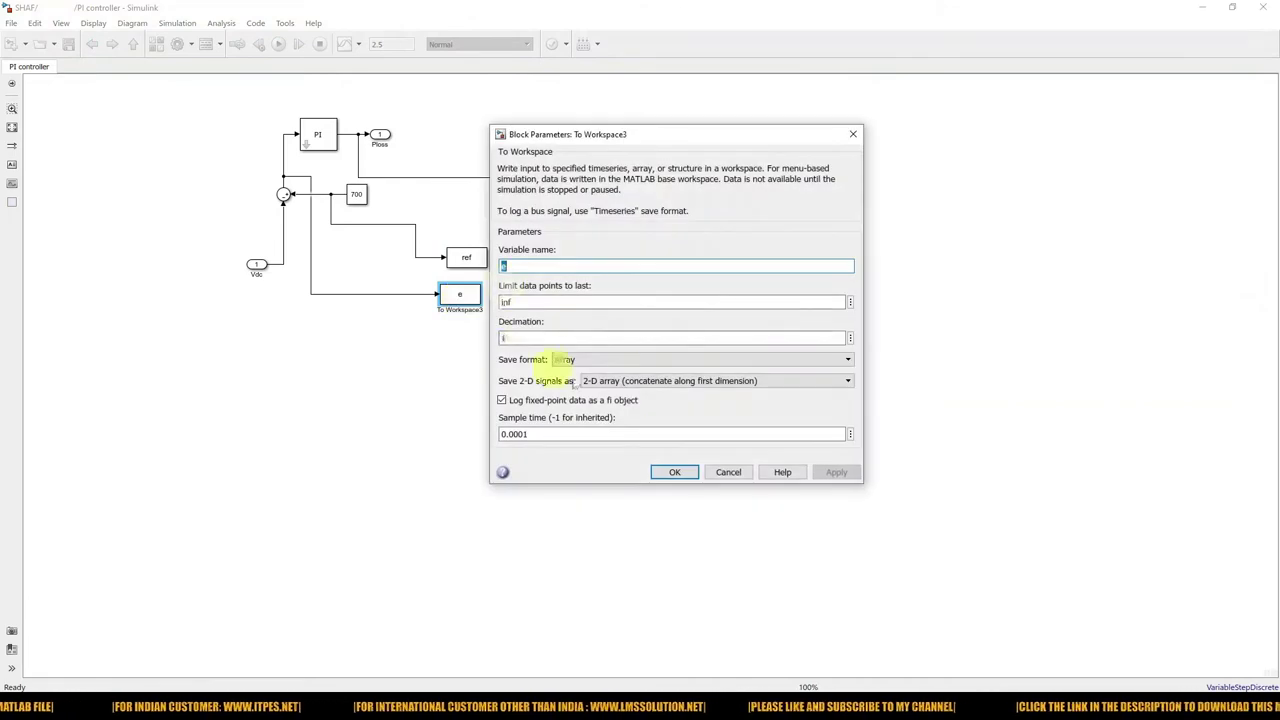
left_click(674, 472)
left_click(440, 179)
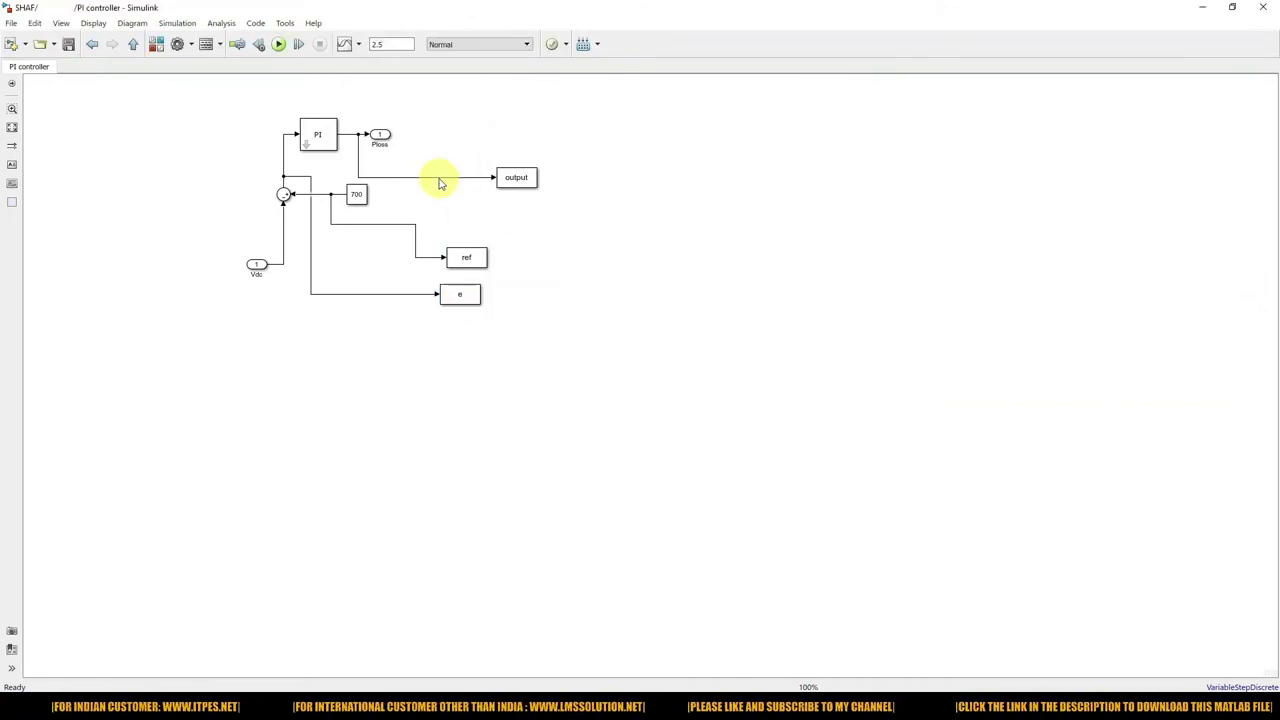
double_click(515, 184)
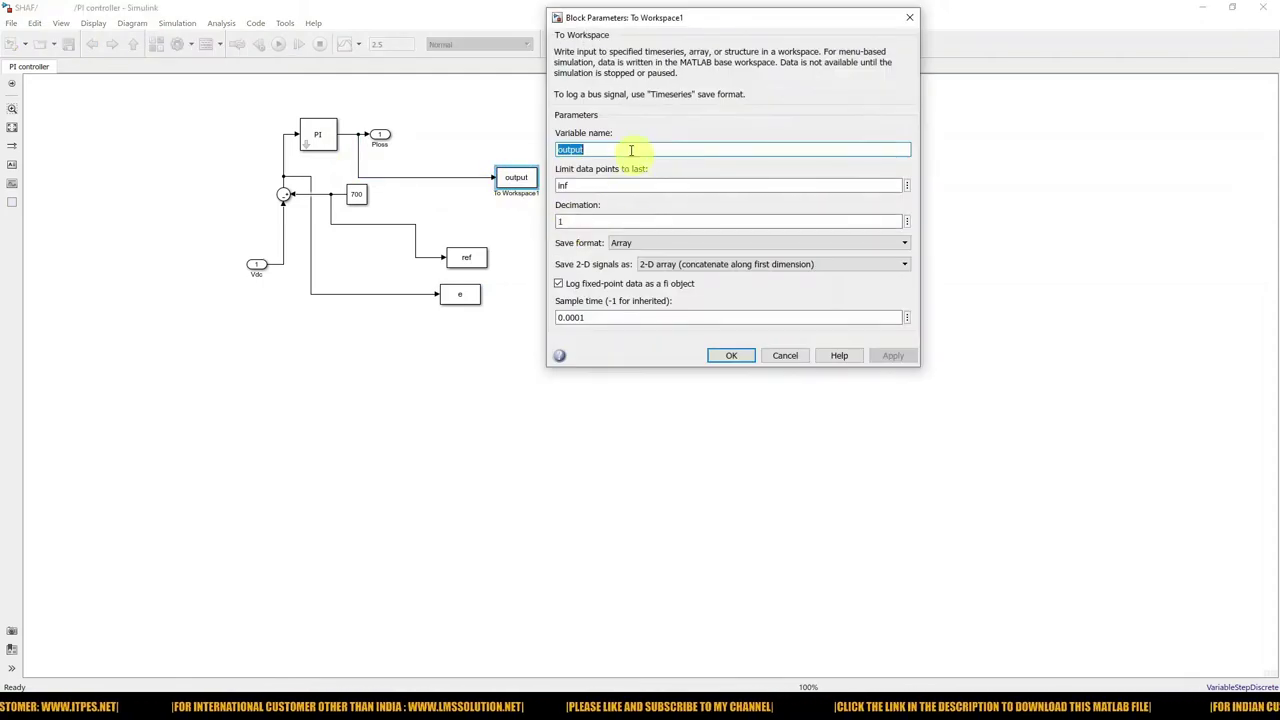
left_click(732, 356)
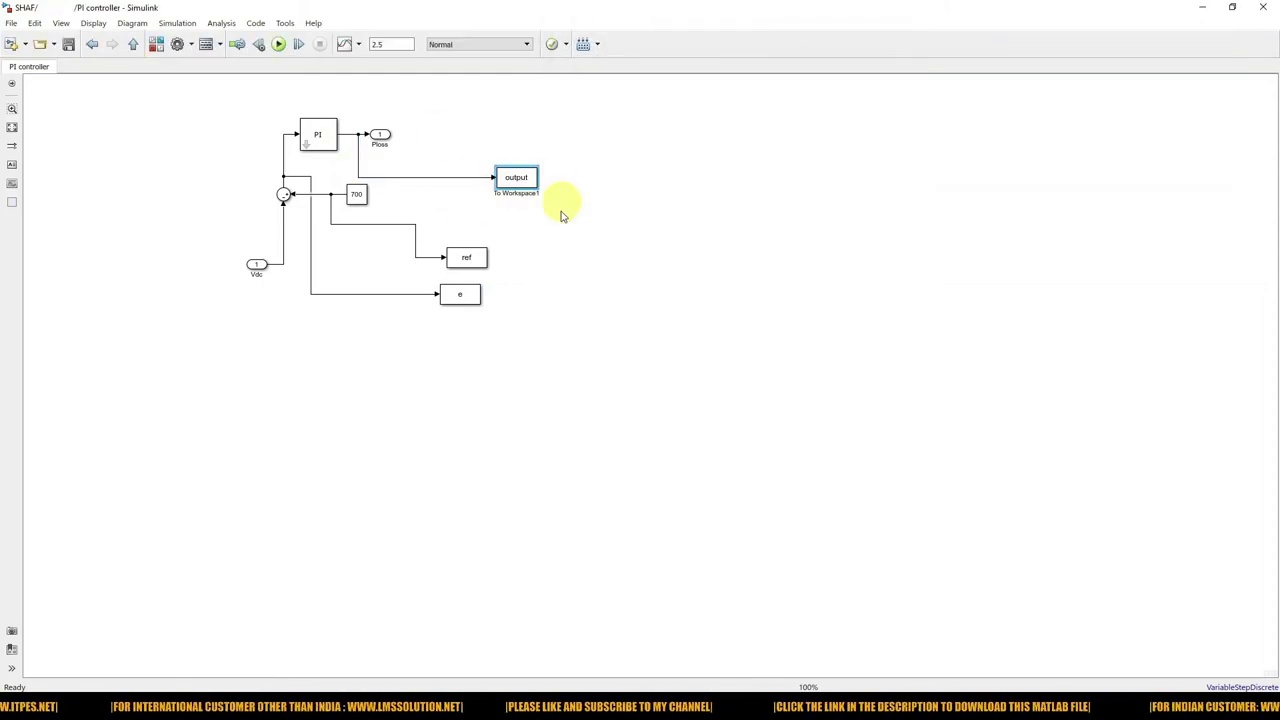
Run the SHAF simulation and locate the logged e, ref and output variables in the MATLAB workspace
left_click(276, 47)
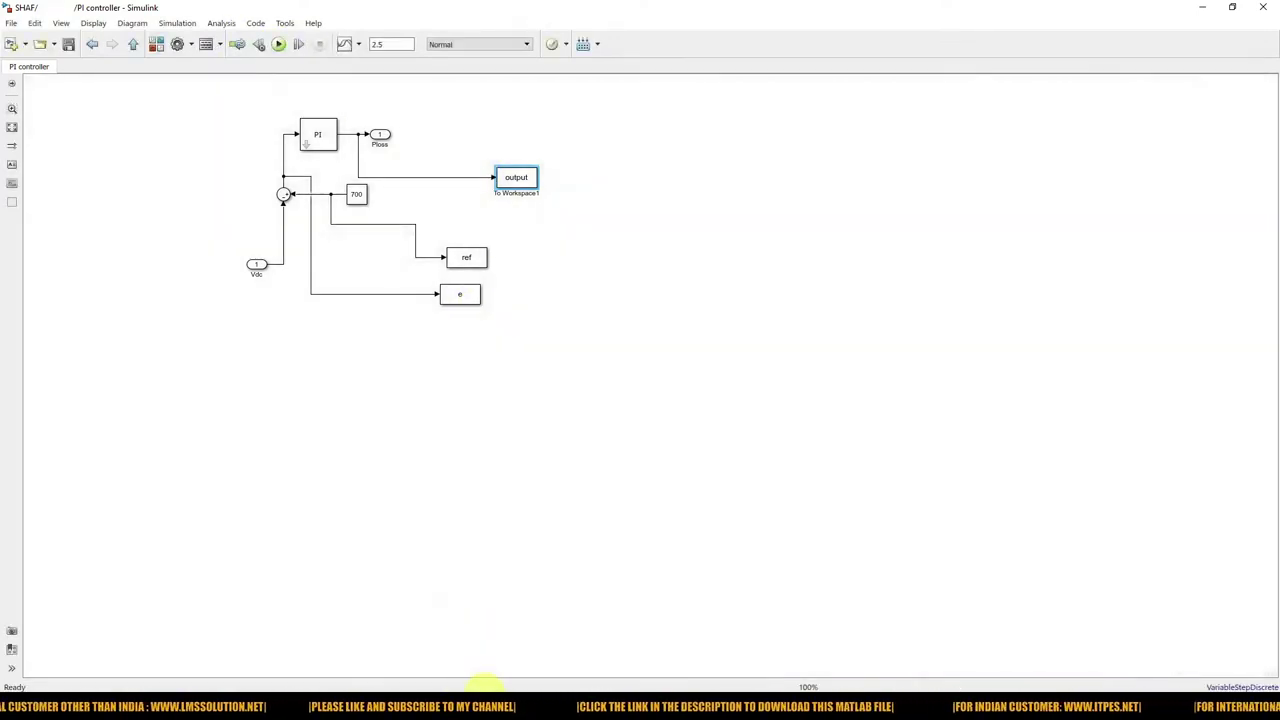
mouse_move(486, 705)
left_click(133, 658)
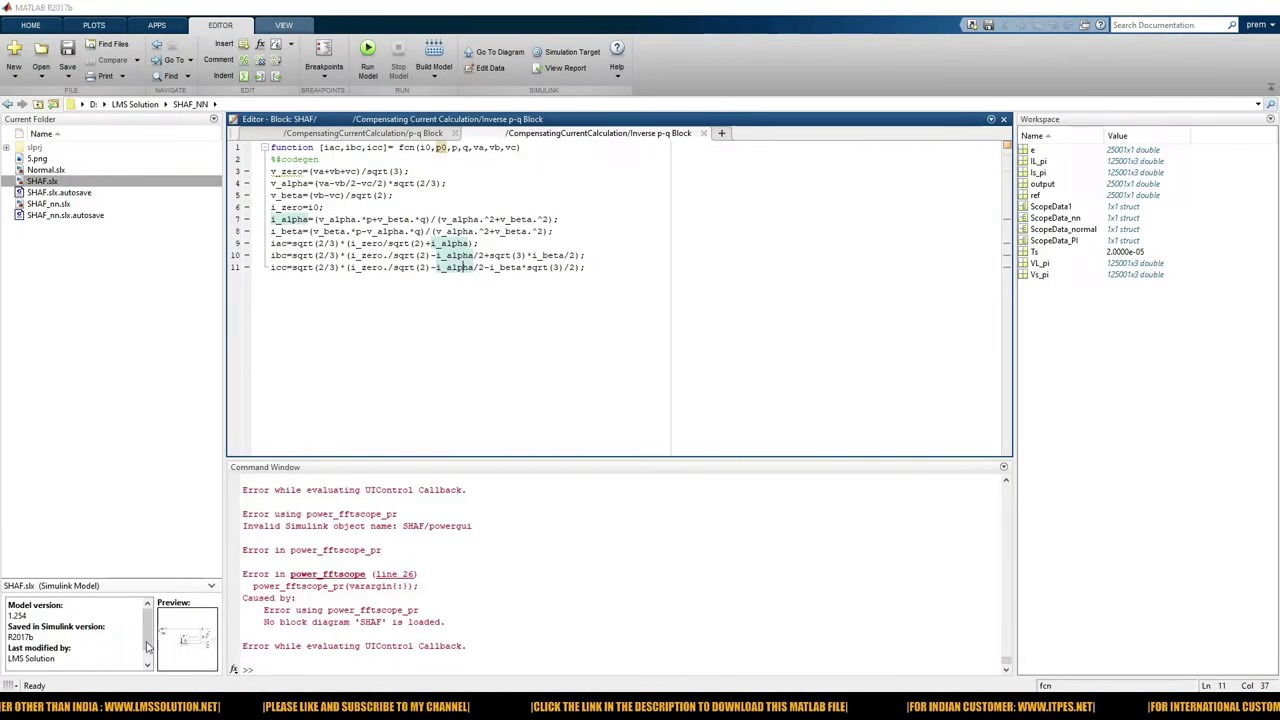
left_click(1036, 195)
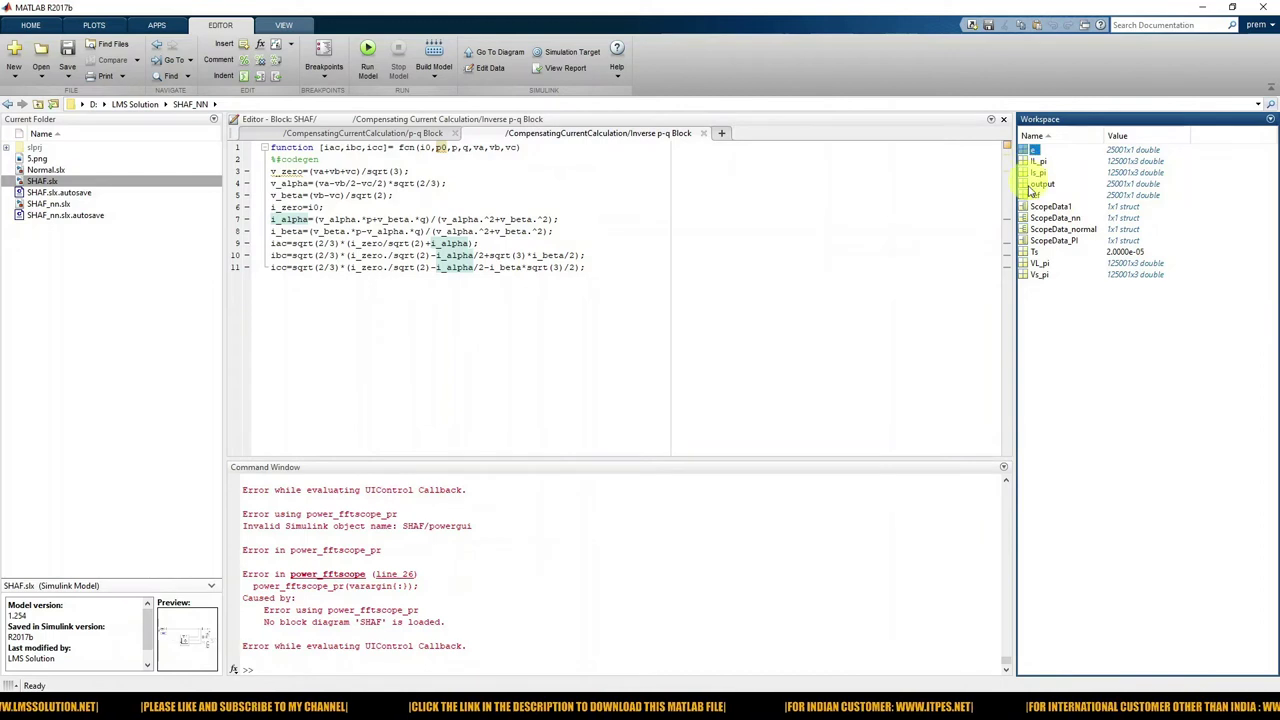
left_click(1040, 184)
Create the network input matrix by rerunning the earlier command input=[ref e] in the MATLAB Command Window
left_click(319, 668)
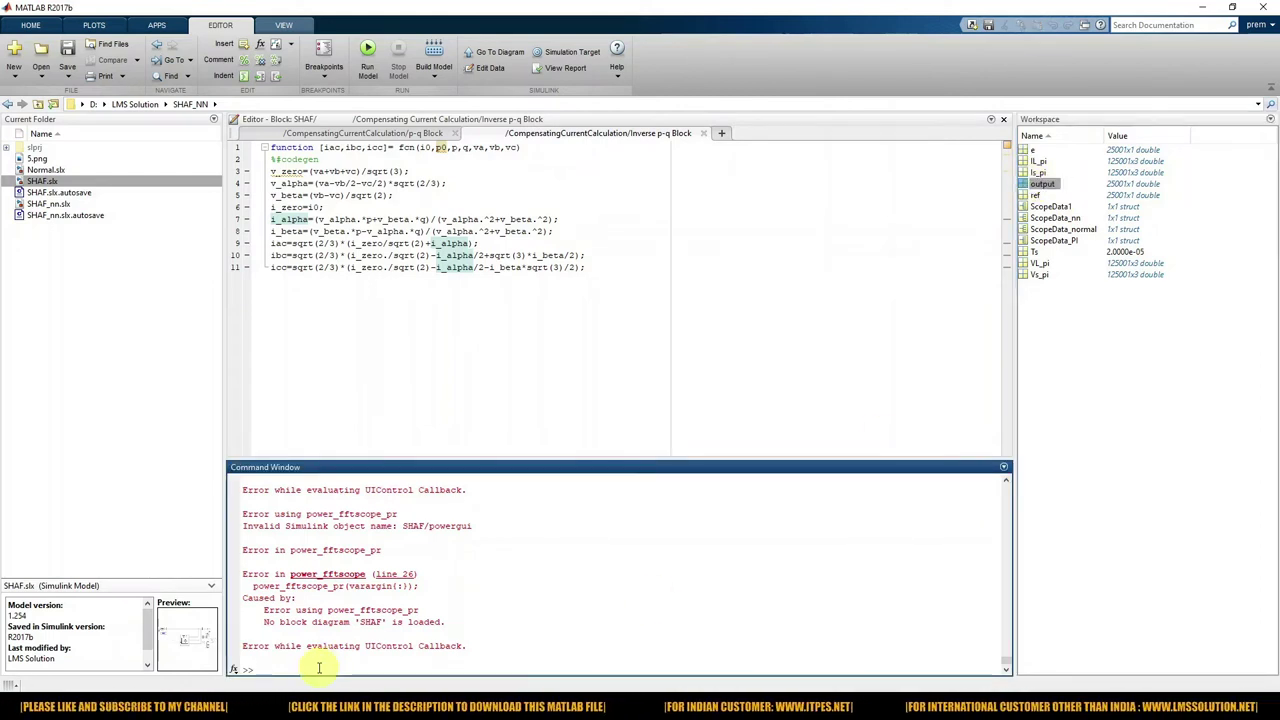
key("Up")
key("Up")
key("Up")
key("Up")
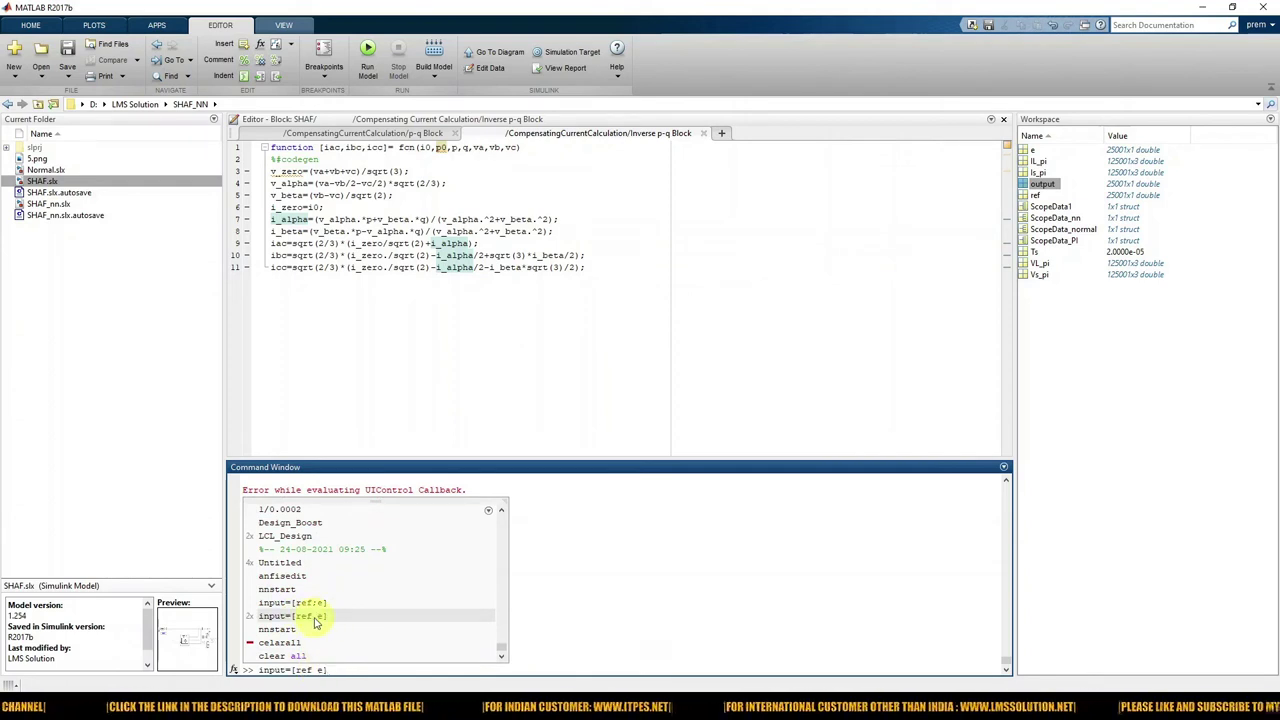
double_click(316, 621)
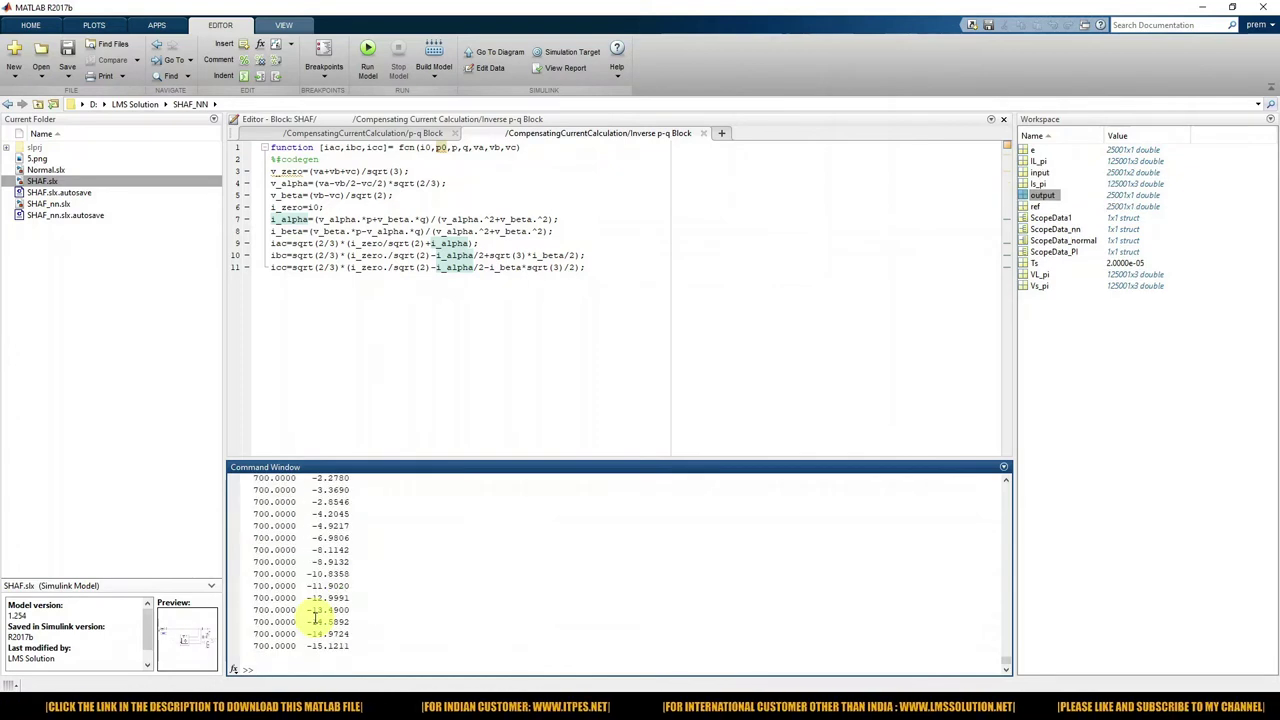
Launch Neural Network Start with the nnstart command
key("Up")
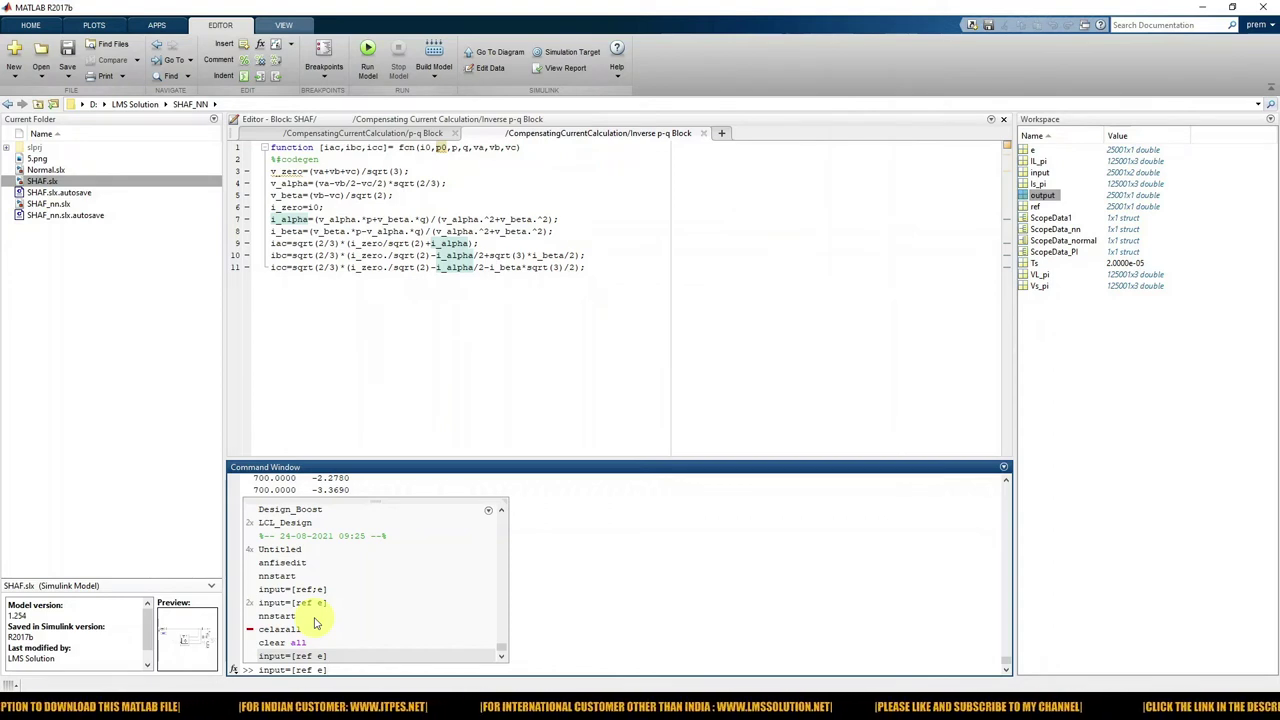
key("Right")
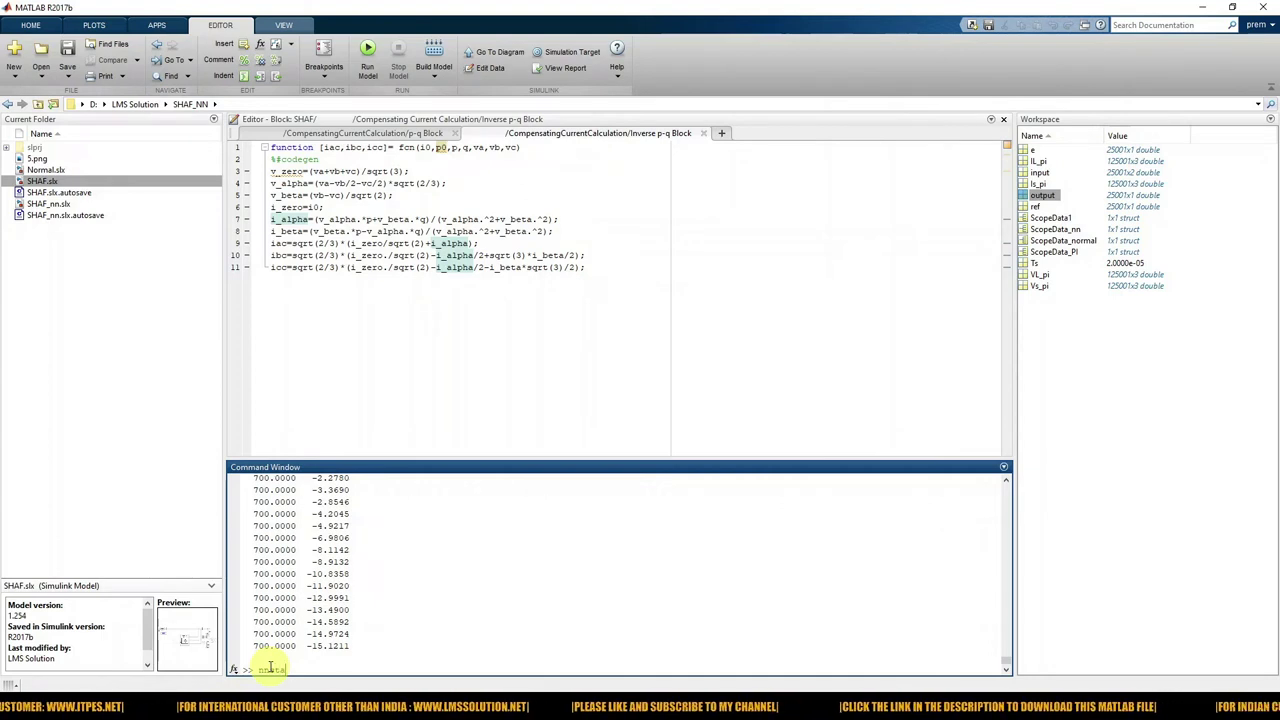
key("Return")
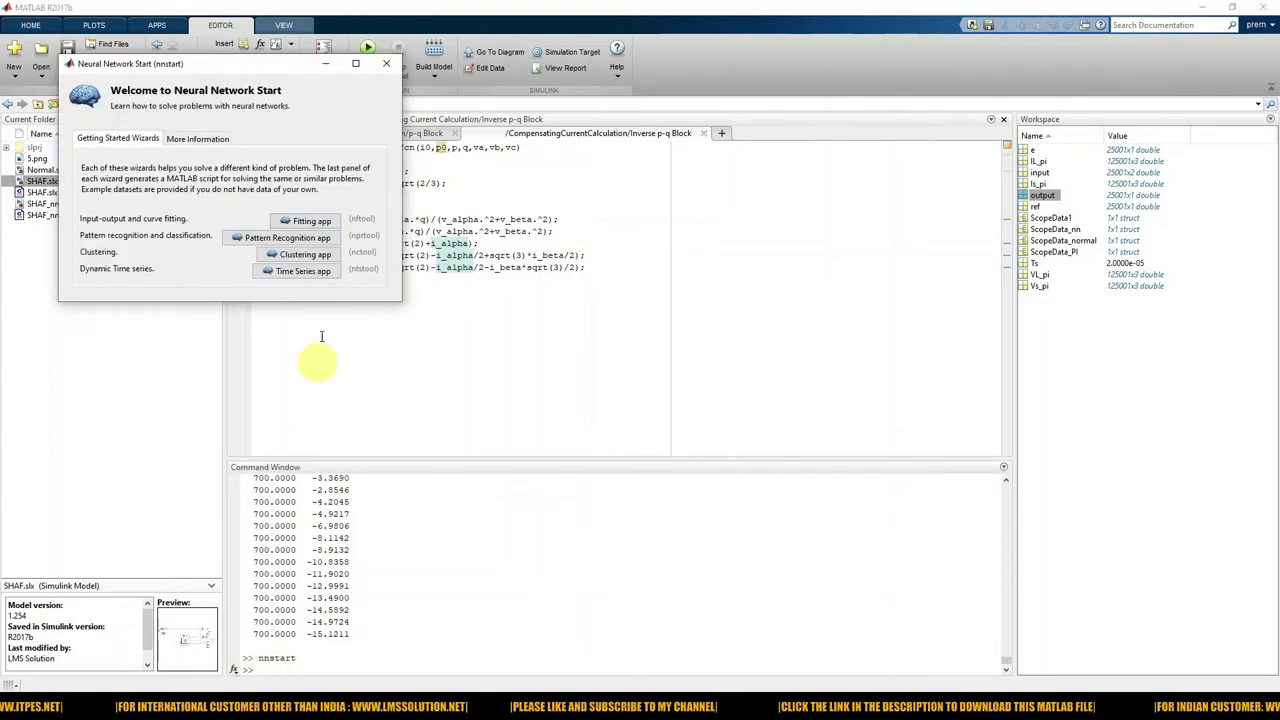
Open the Neural Fitting app and select input as the inputs and output as the targets, with samples as matrix rows
left_click(311, 221)
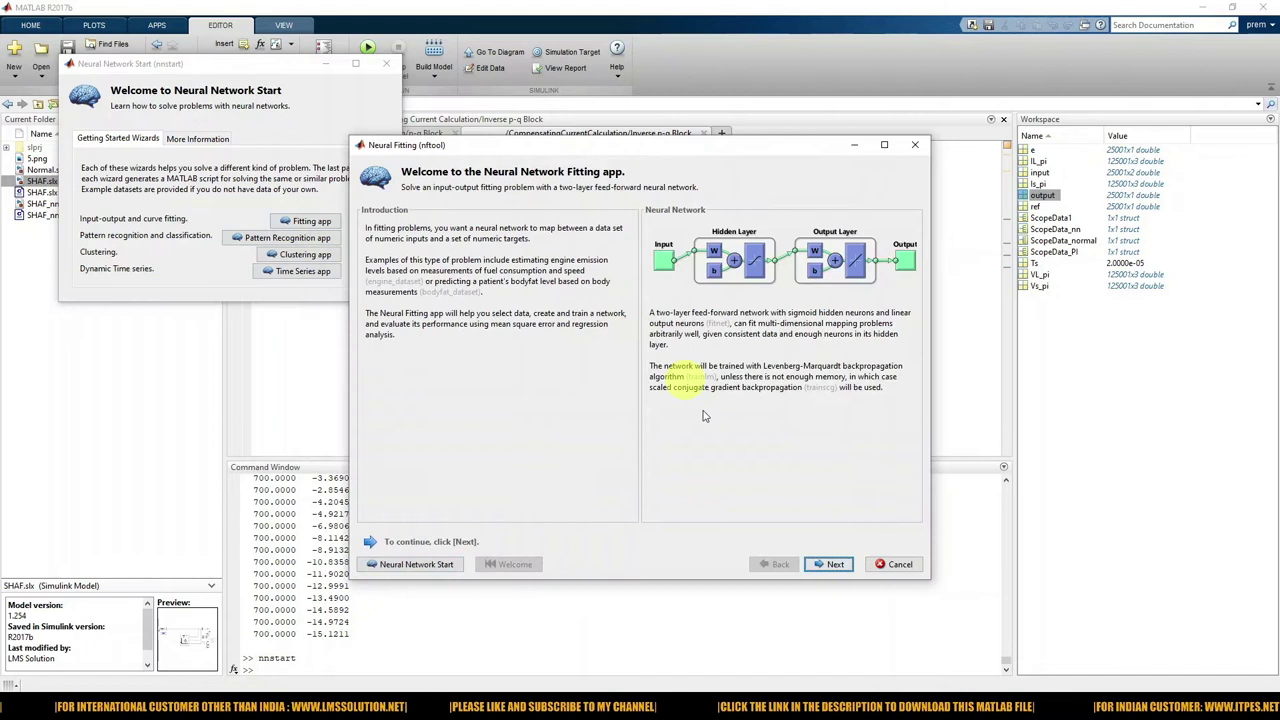
left_click(832, 565)
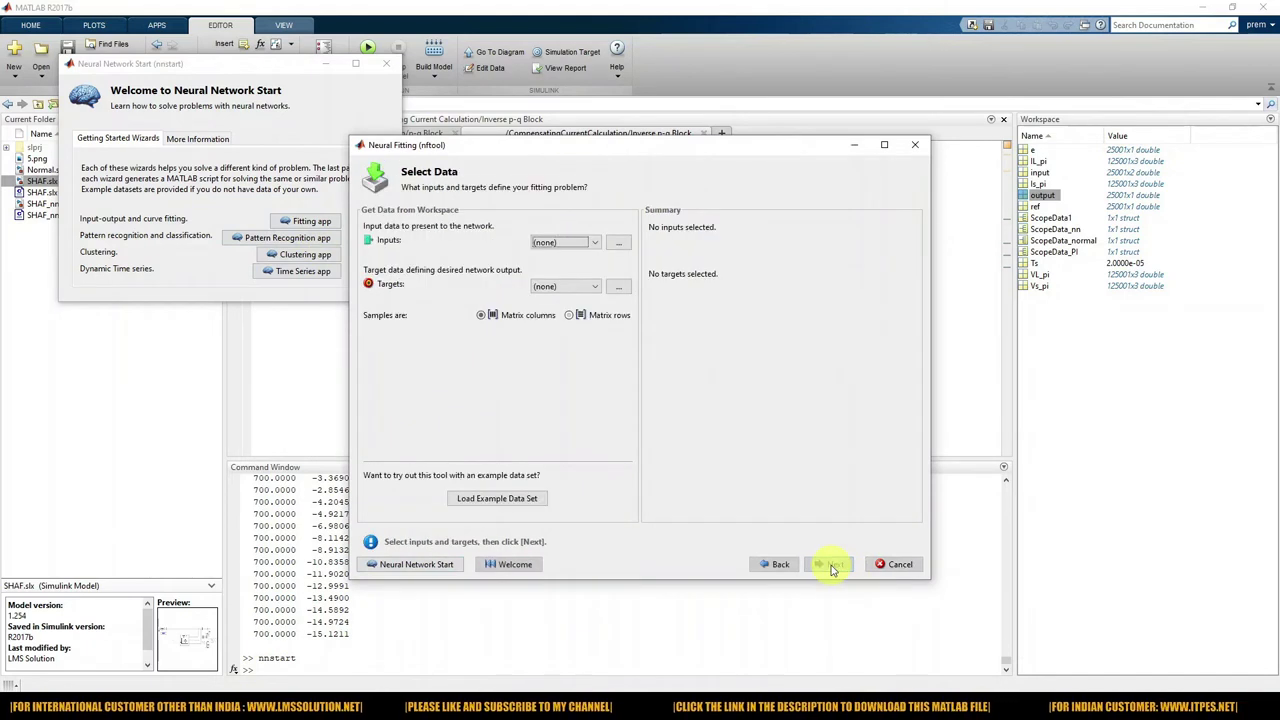
left_click(577, 244)
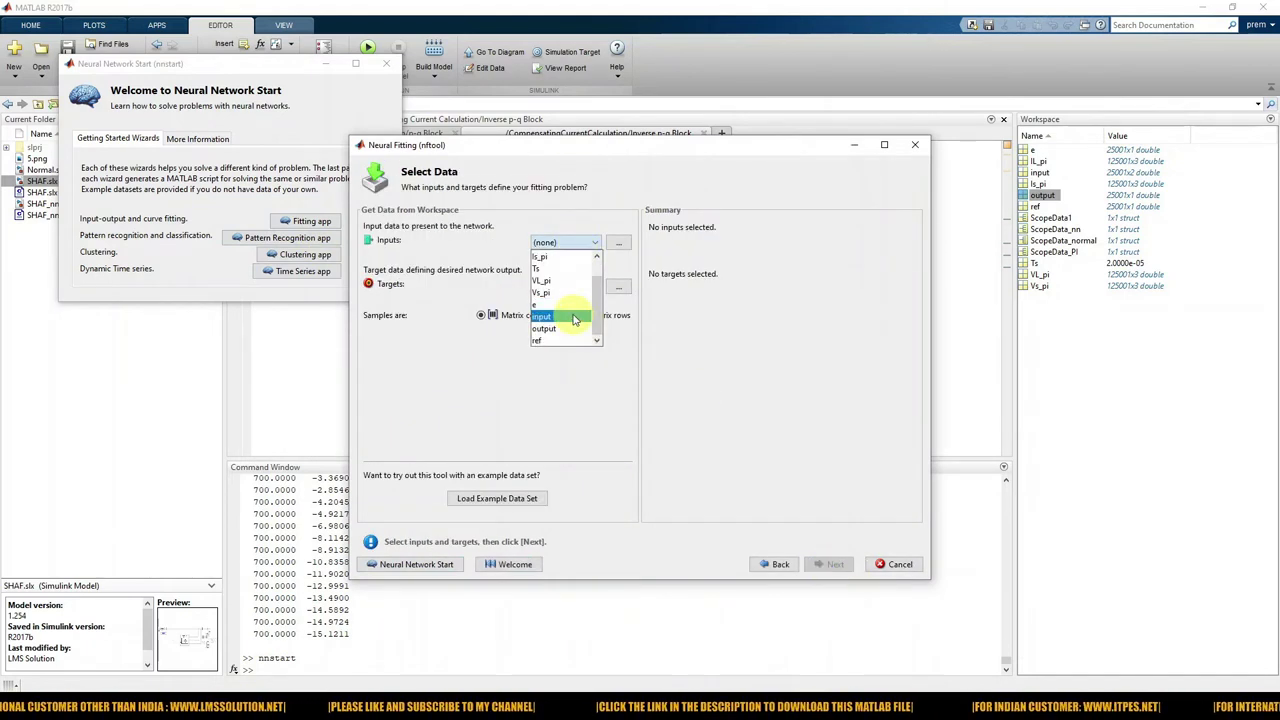
left_click(560, 325)
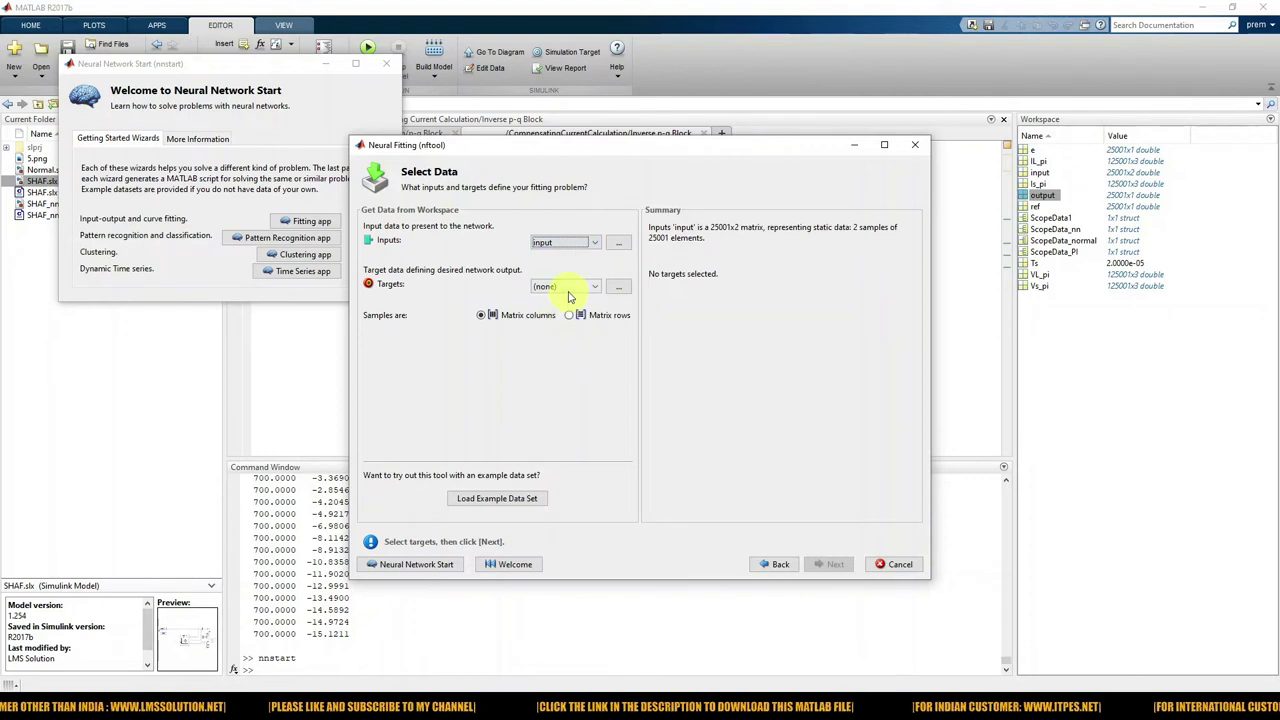
left_click(568, 288)
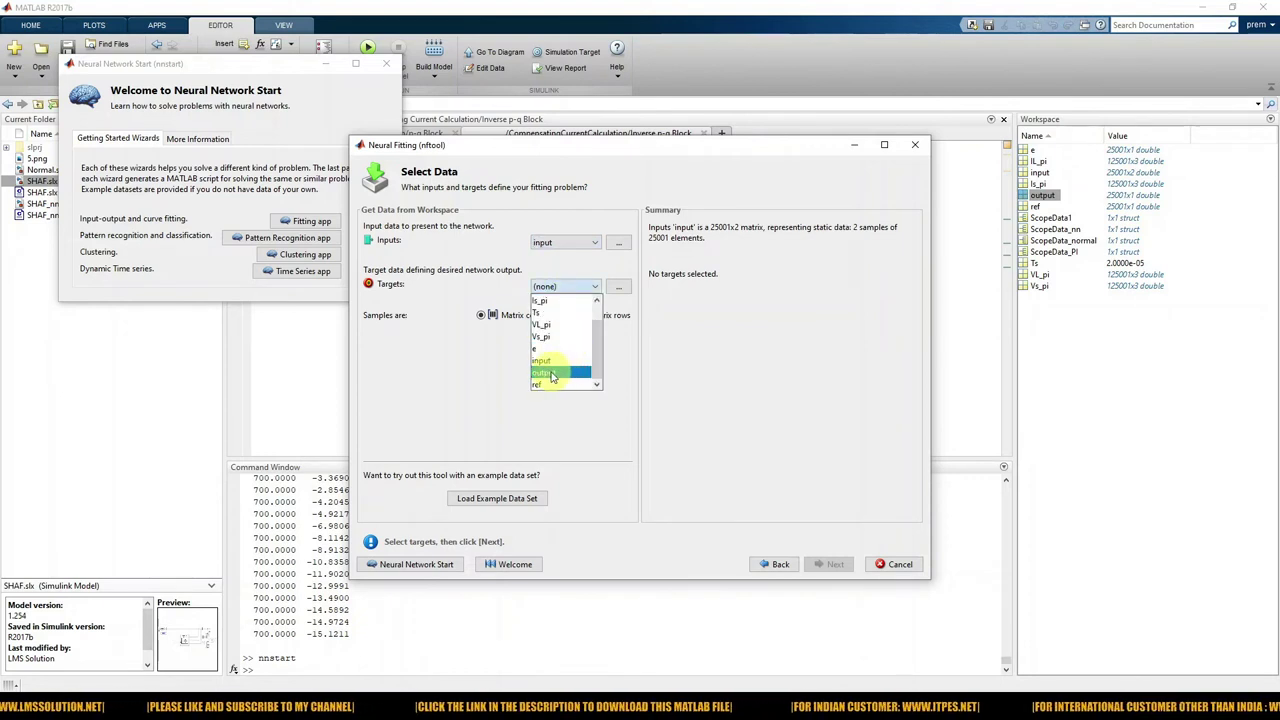
left_click(551, 374)
left_click(568, 316)
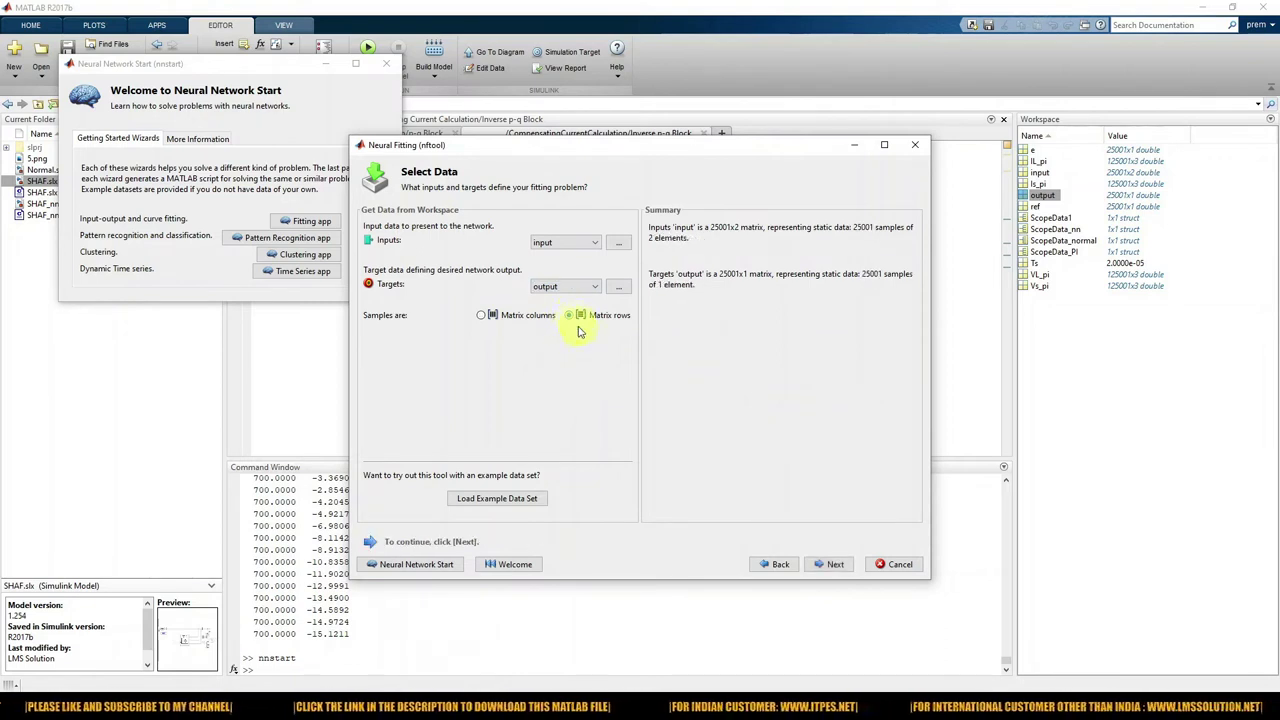
left_click(830, 565)
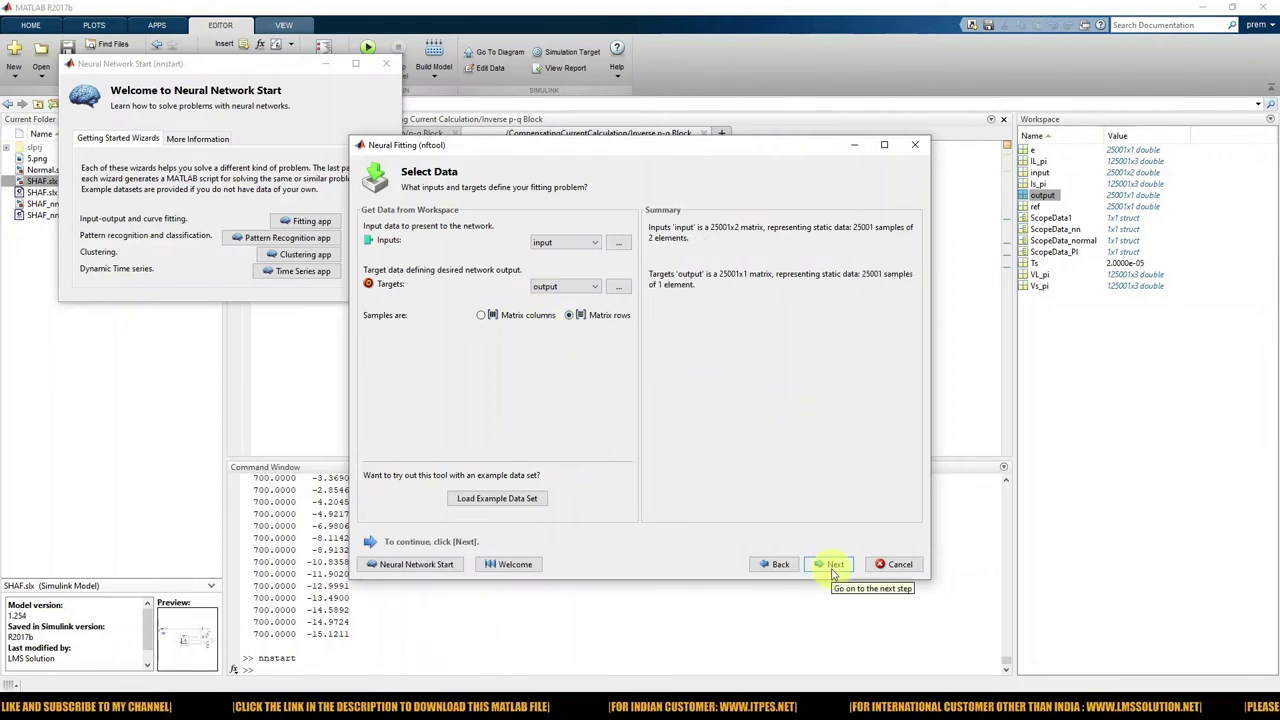
Train the fitting network with 15% validation, 15% testing, 10 hidden neurons and Levenberg-Marquardt, and check its regression plot
left_click(834, 566)
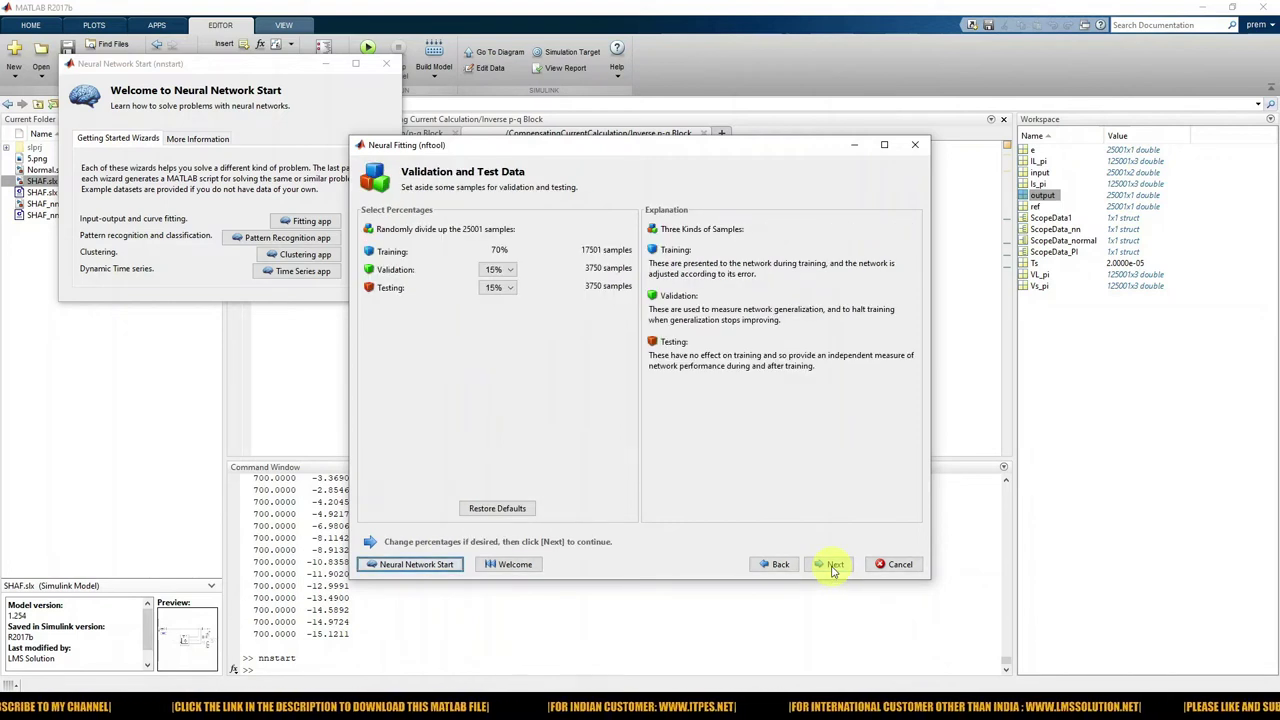
left_click(834, 566)
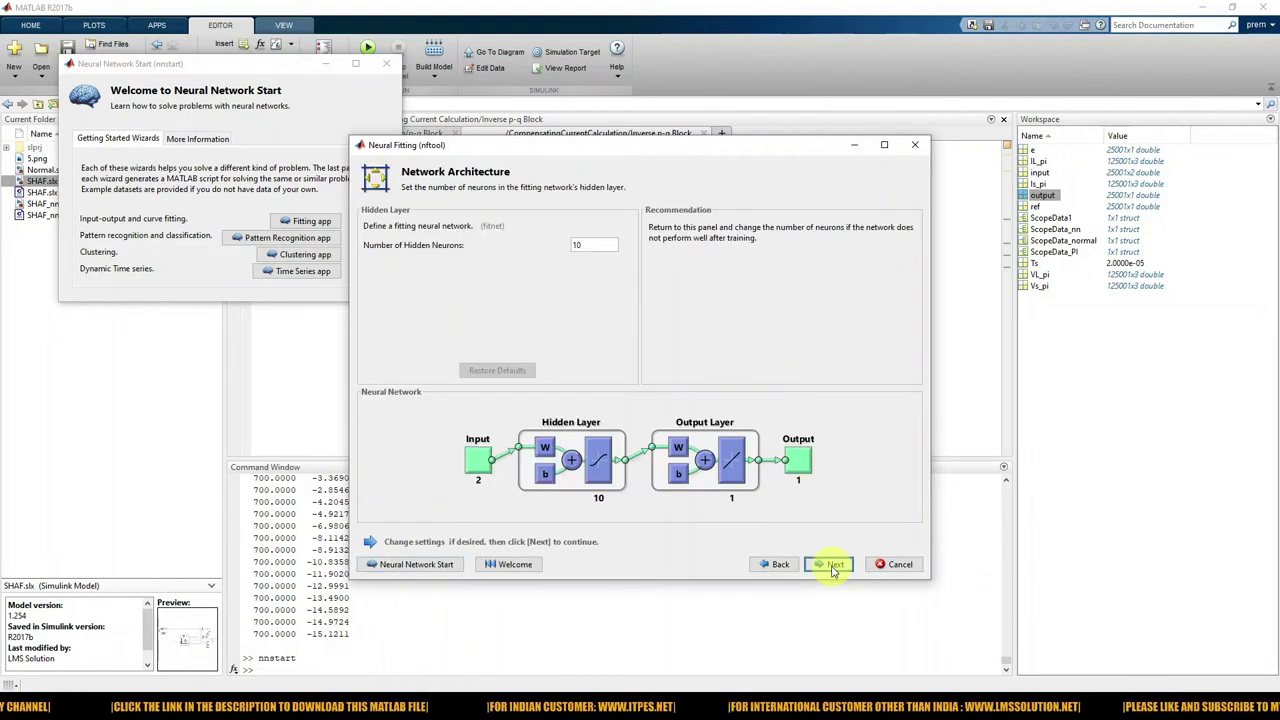
left_click(834, 566)
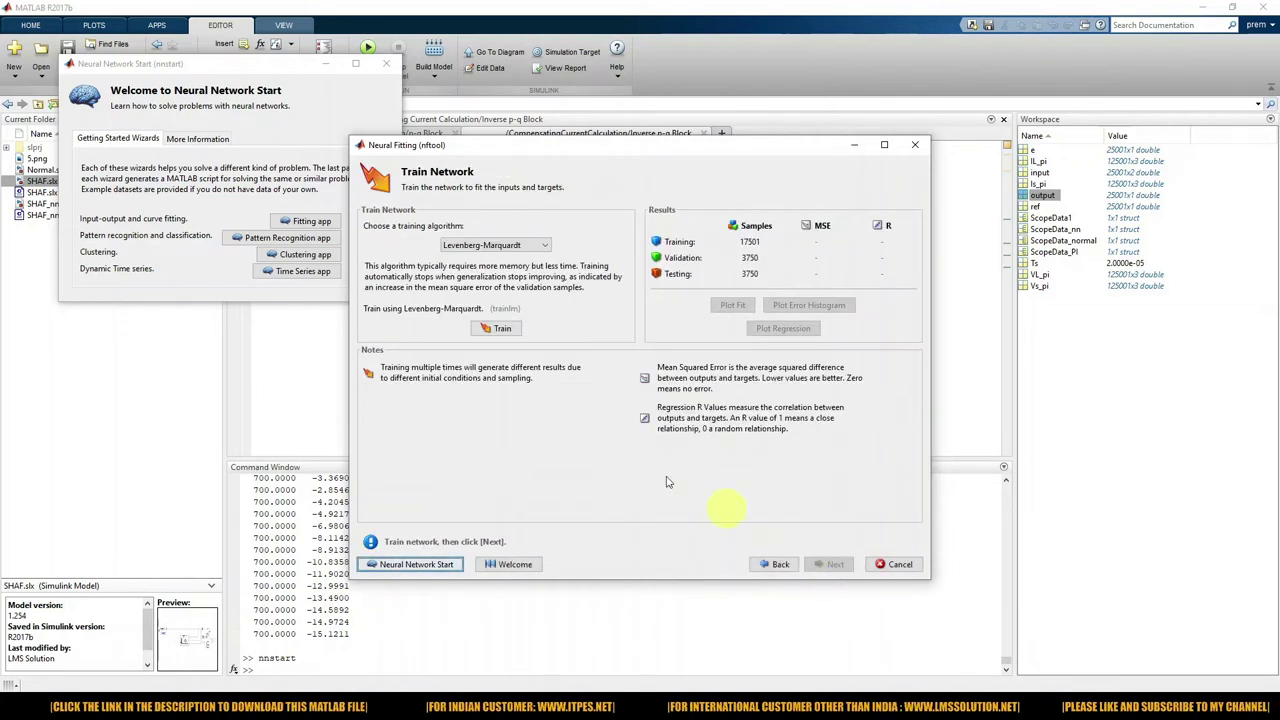
left_click(497, 335)
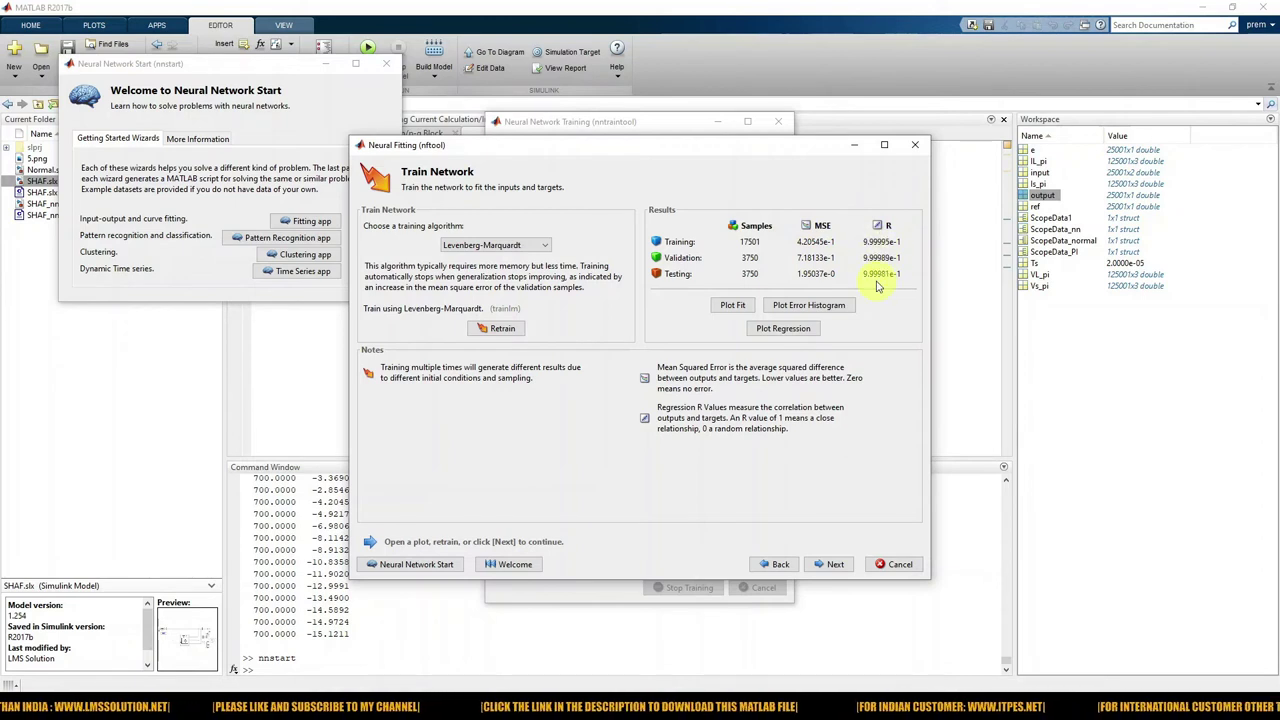
left_click(812, 332)
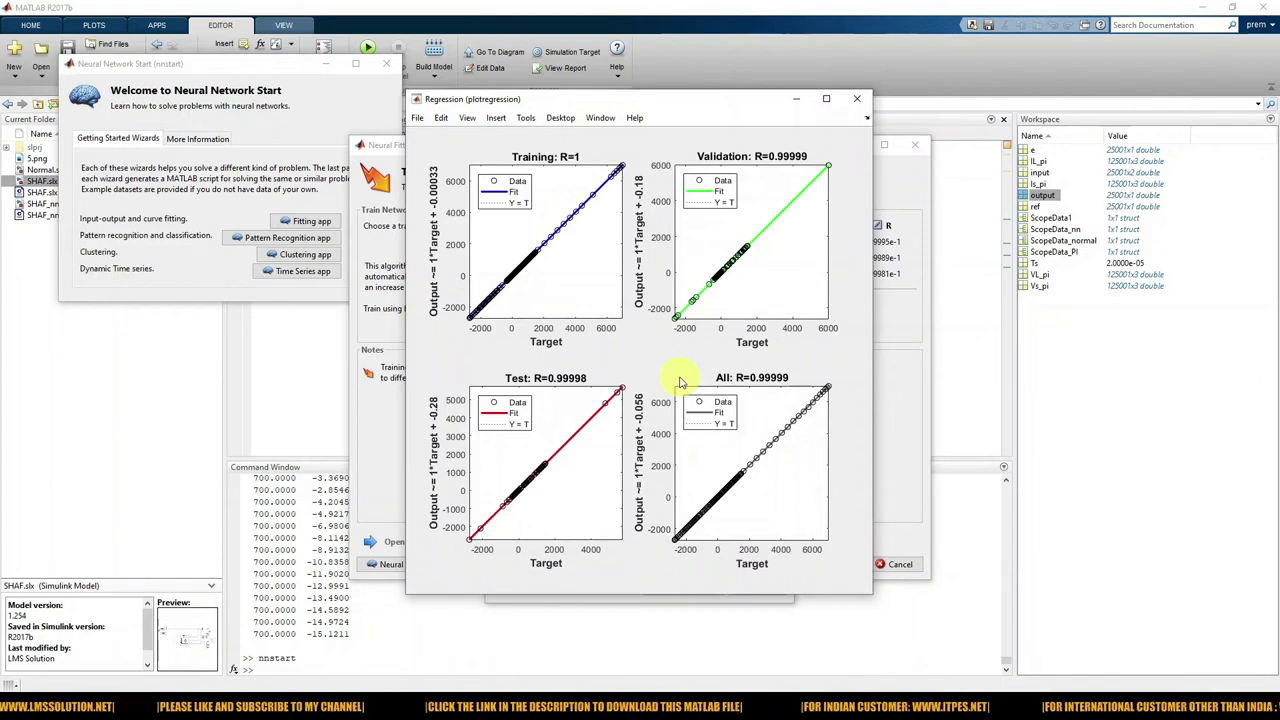
left_click(857, 99)
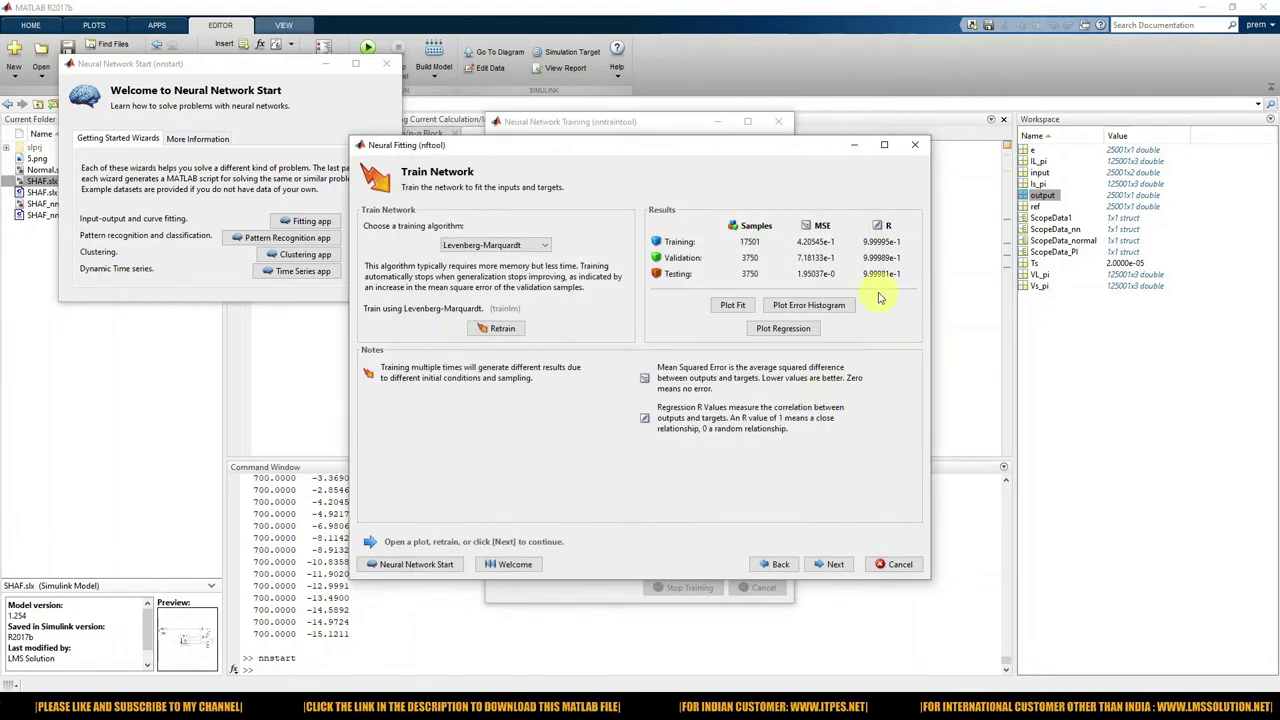
Generate a Simulink diagram of the trained network and copy its NNET block
left_click(835, 564)
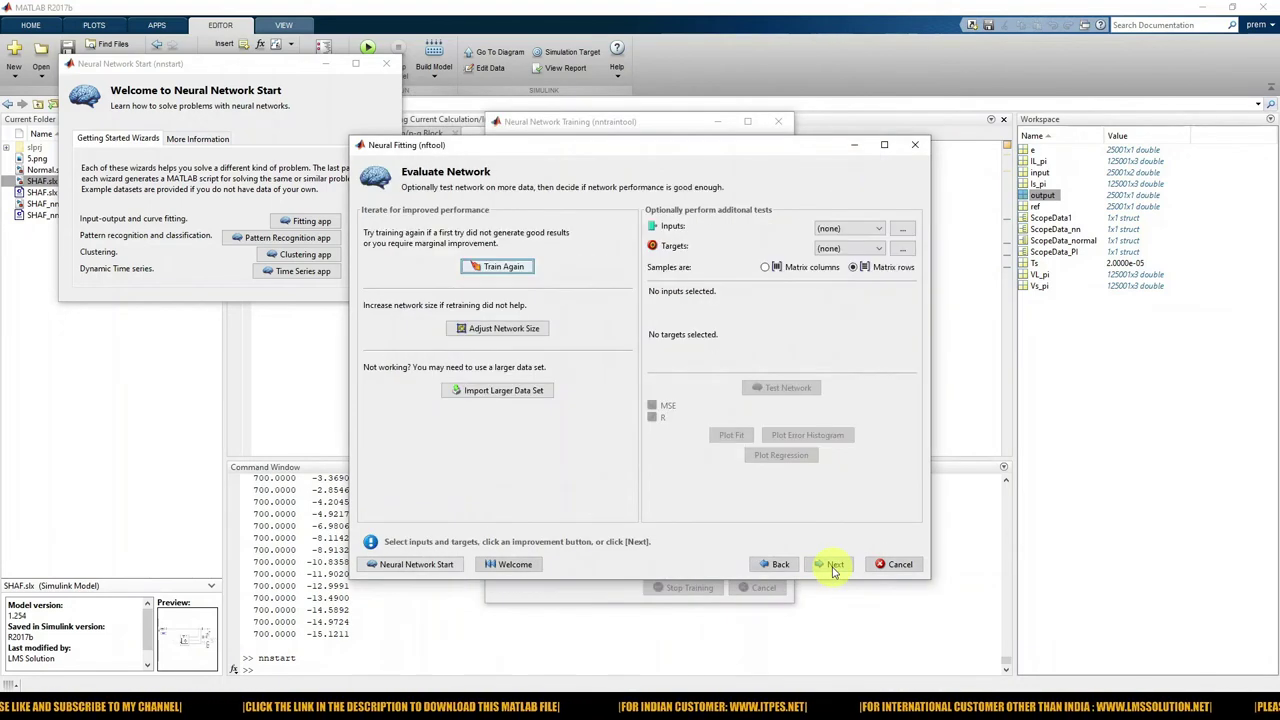
left_click(835, 566)
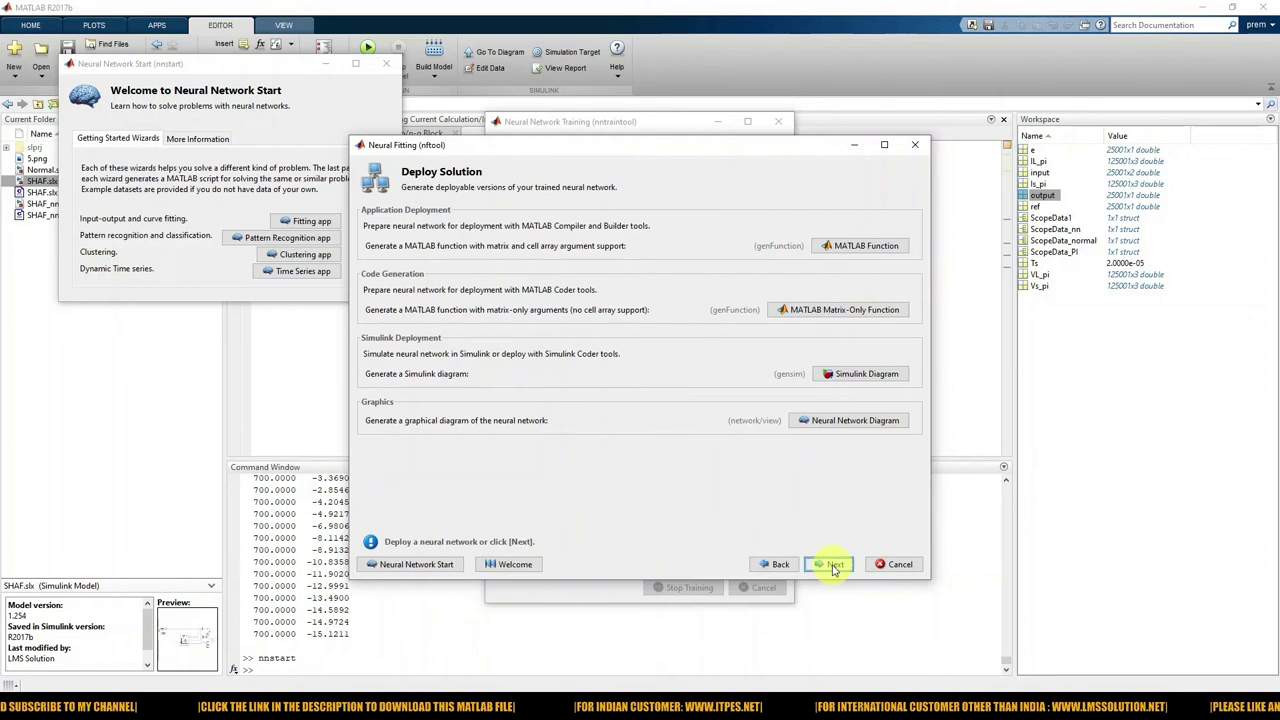
left_click(847, 378)
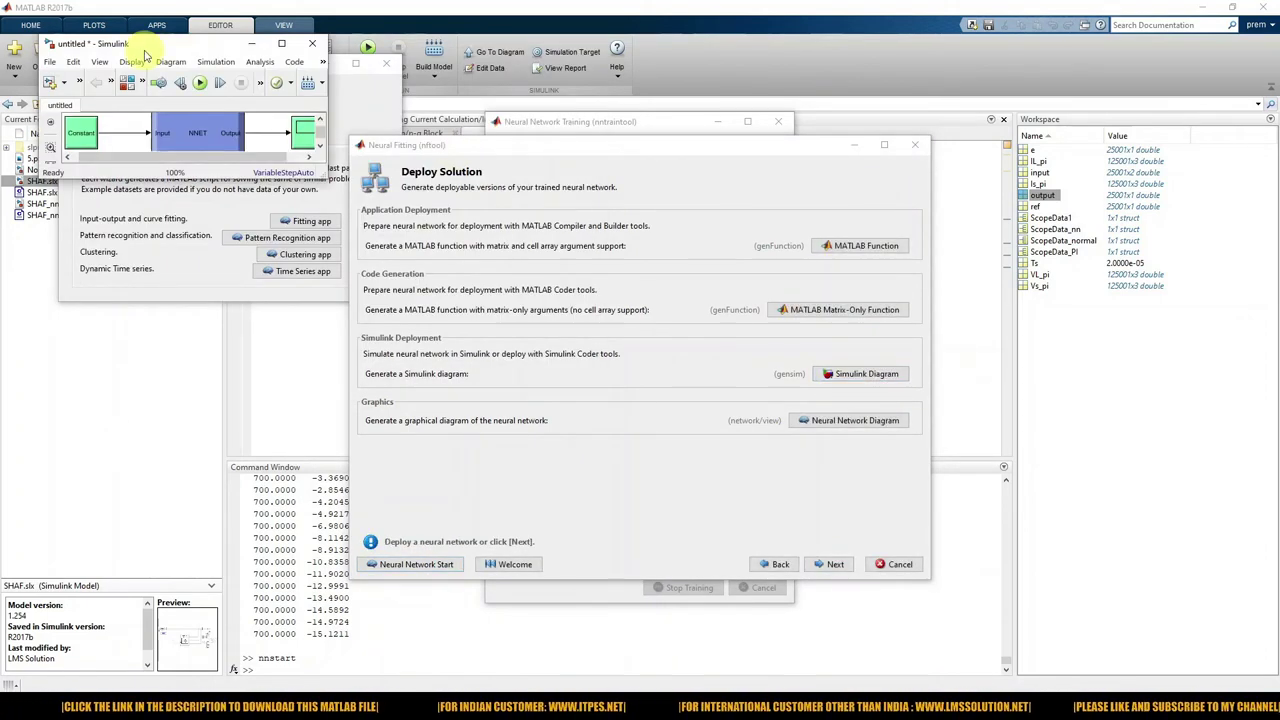
left_click_drag(150, 44, 332, 59)
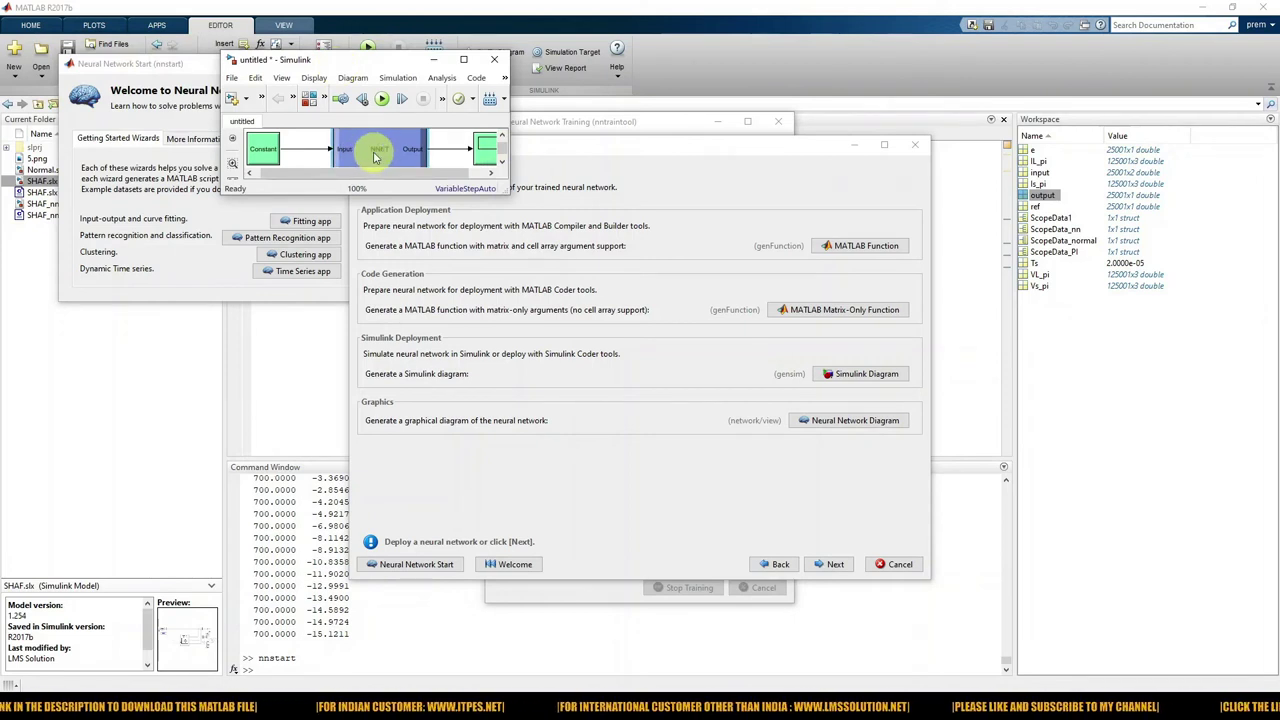
right_click(376, 155)
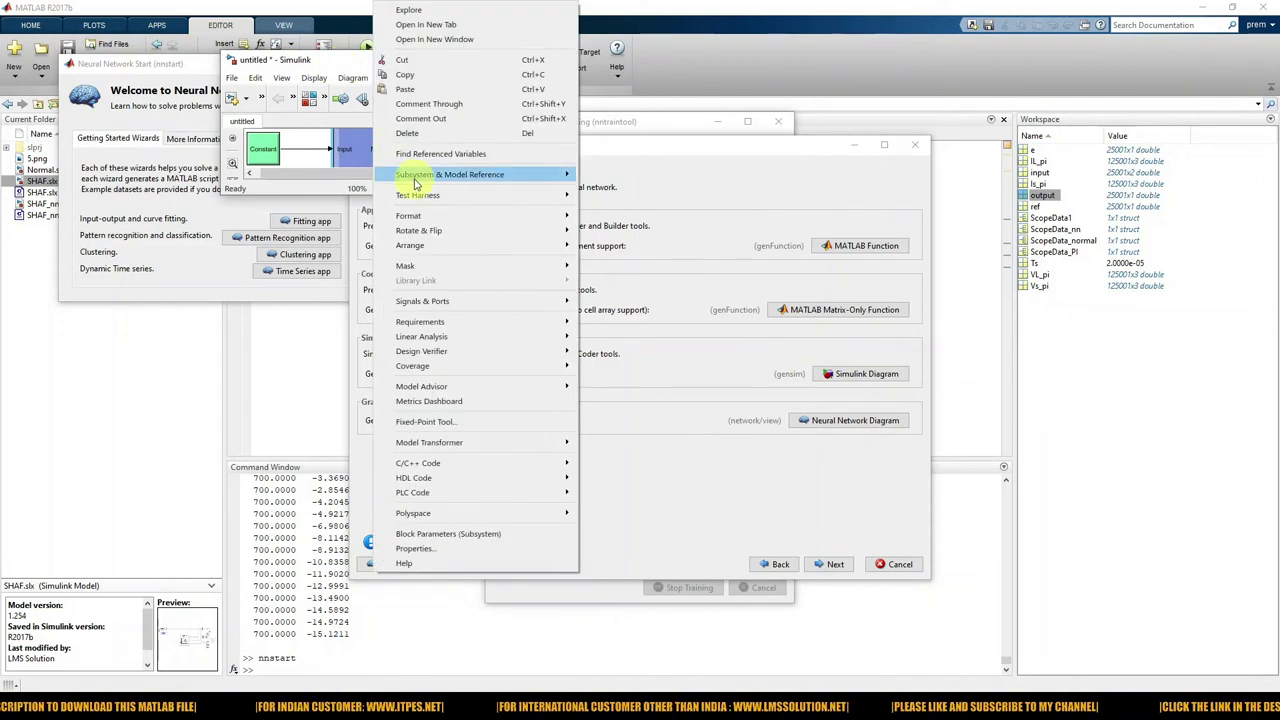
left_click(428, 82)
In the SHAF_nn model's Shunt APF subsystem, replace the block between the mux and the Ploss input with the copied NNET block
left_click(475, 708)
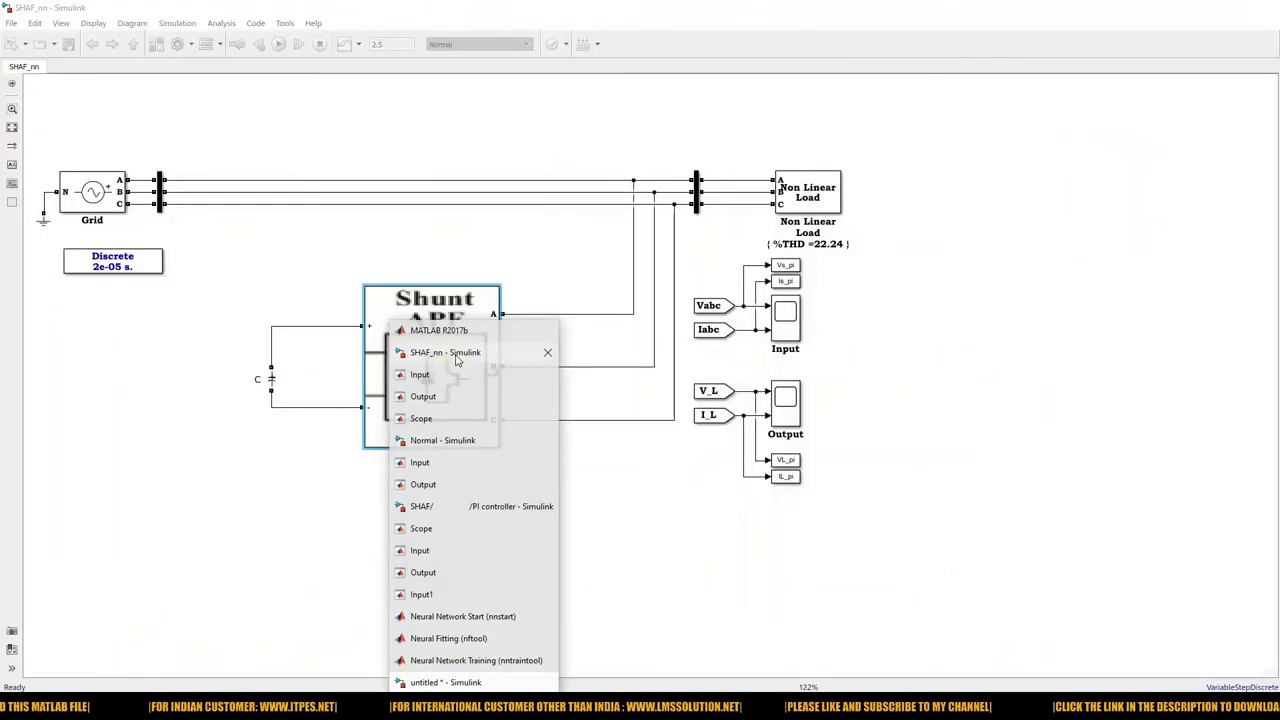
left_click(445, 352)
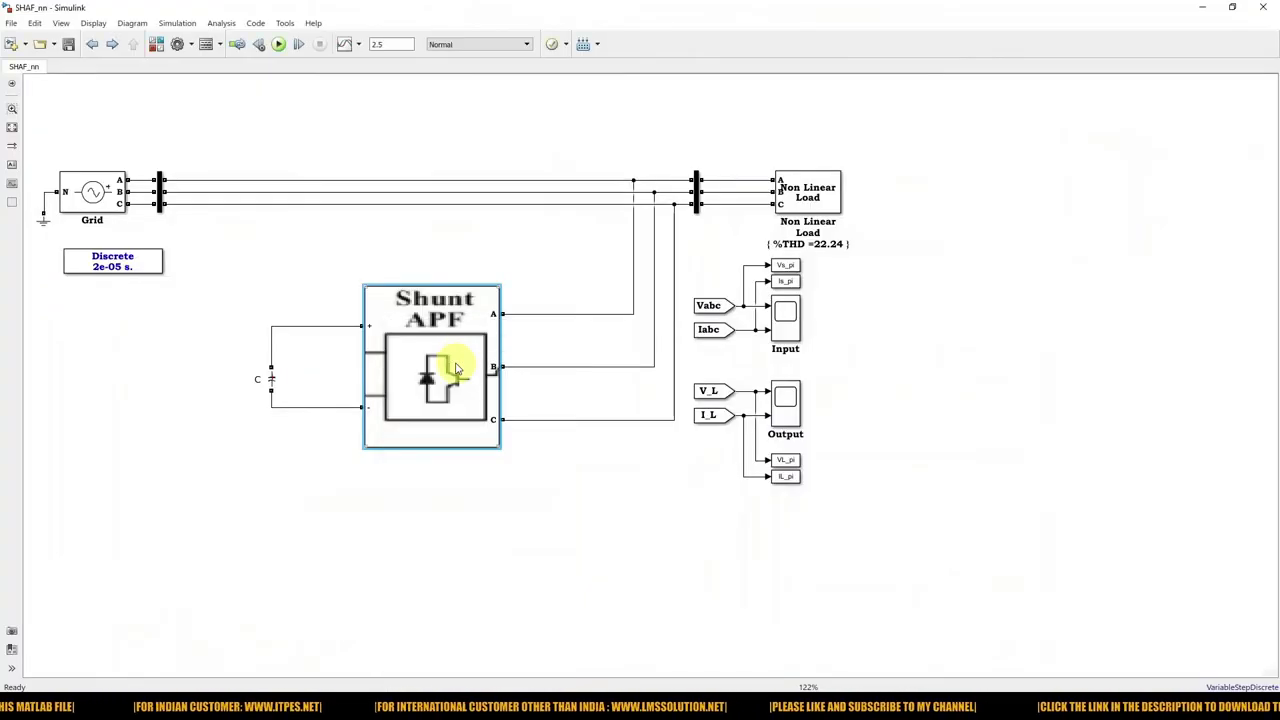
double_click(455, 365)
key("Delete")
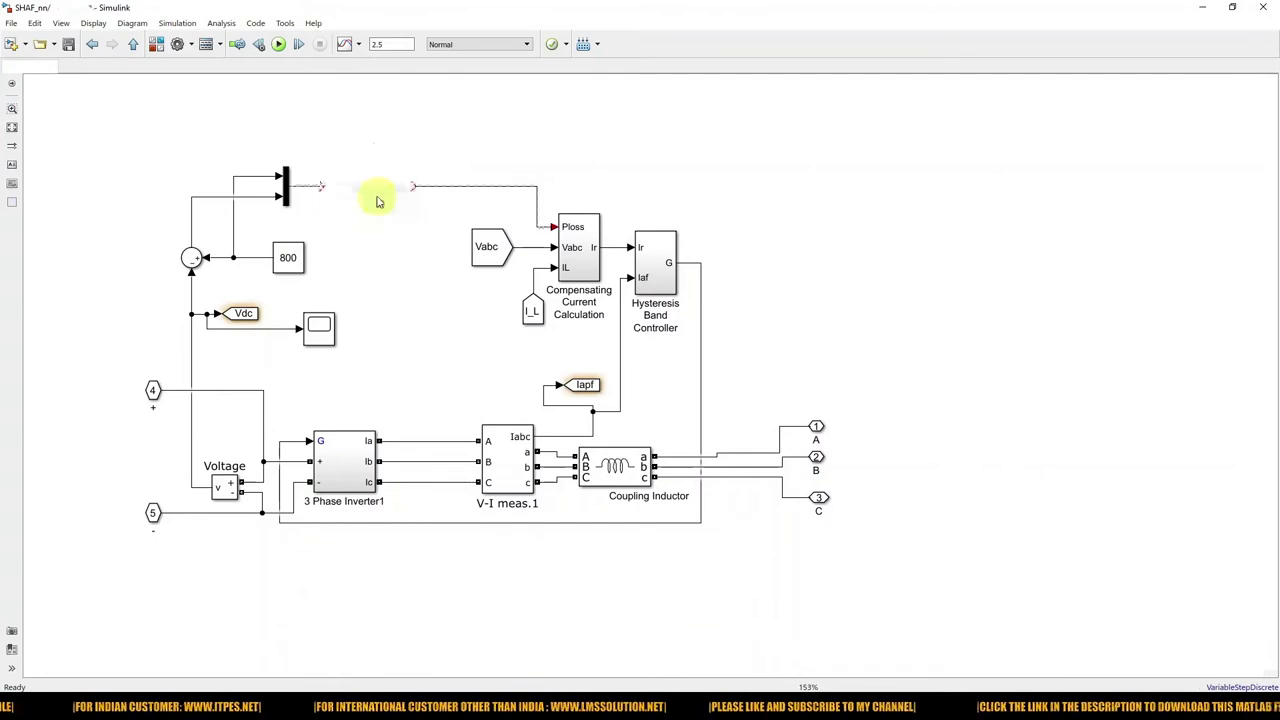
key("ctrl+v")
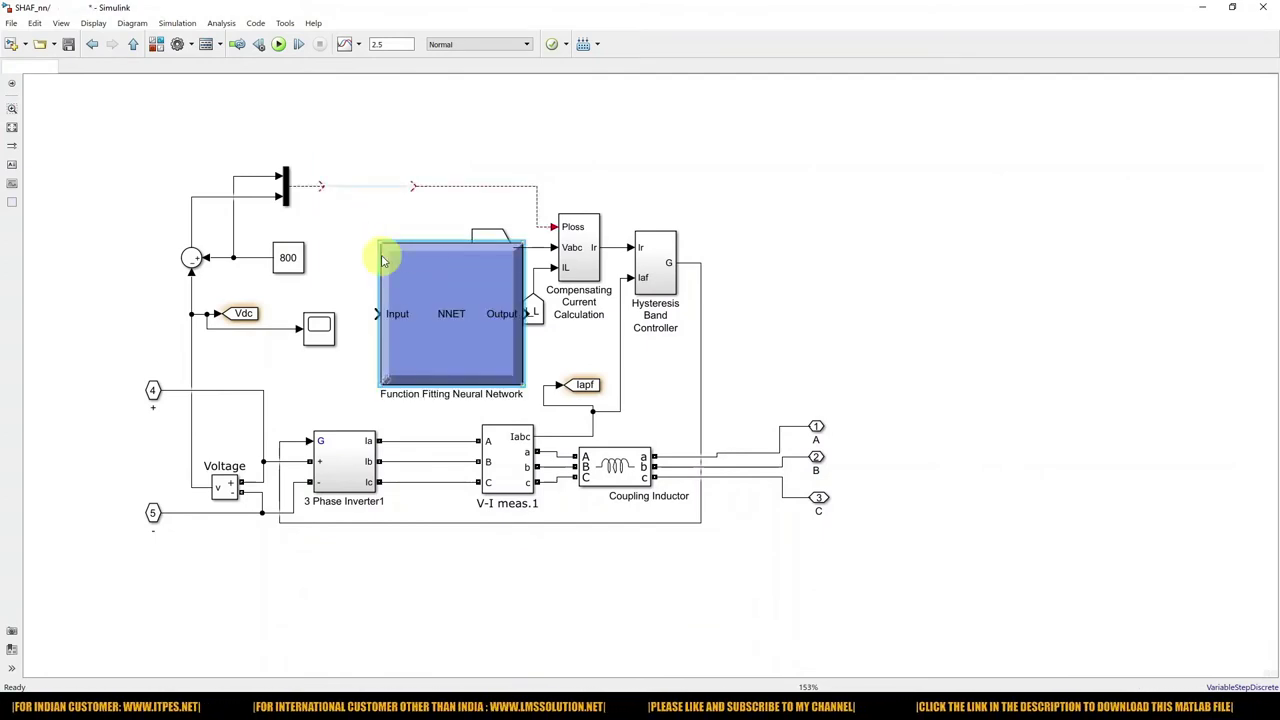
left_click_drag(381, 245, 368, 186)
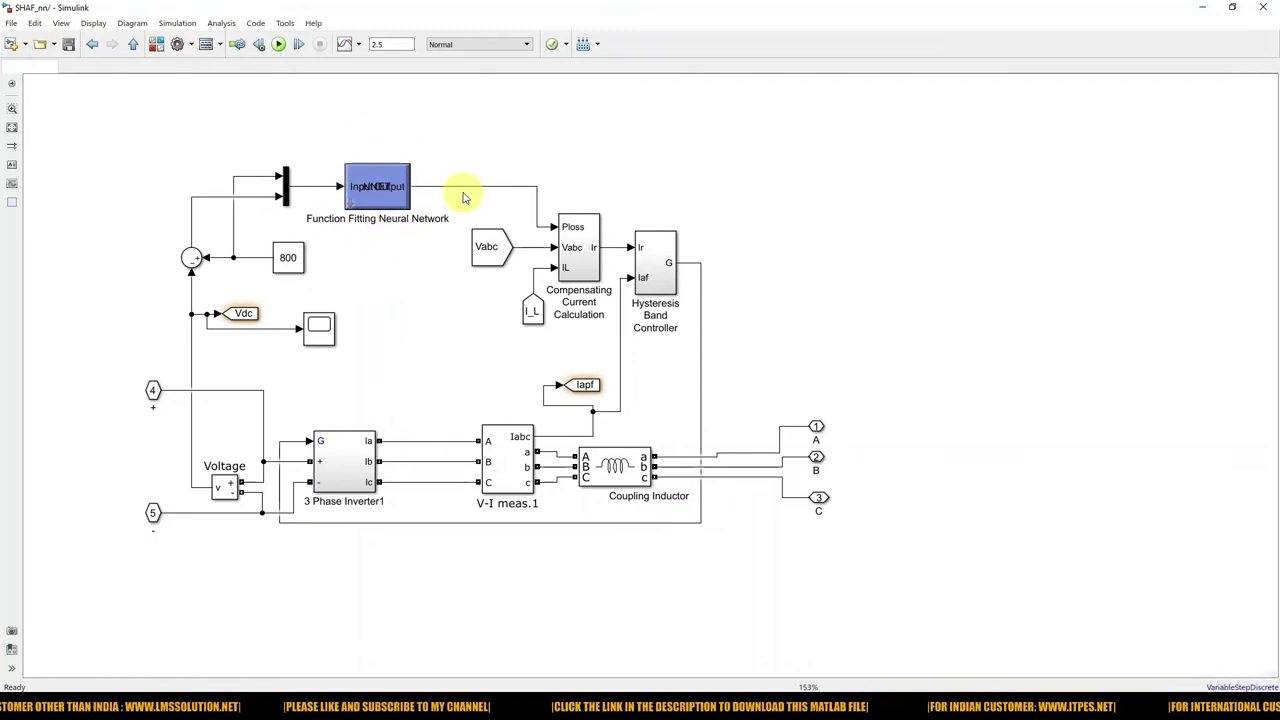
Set the DC voltage reference constant in the Shunt APF subsystem to 700
double_click(287, 262)
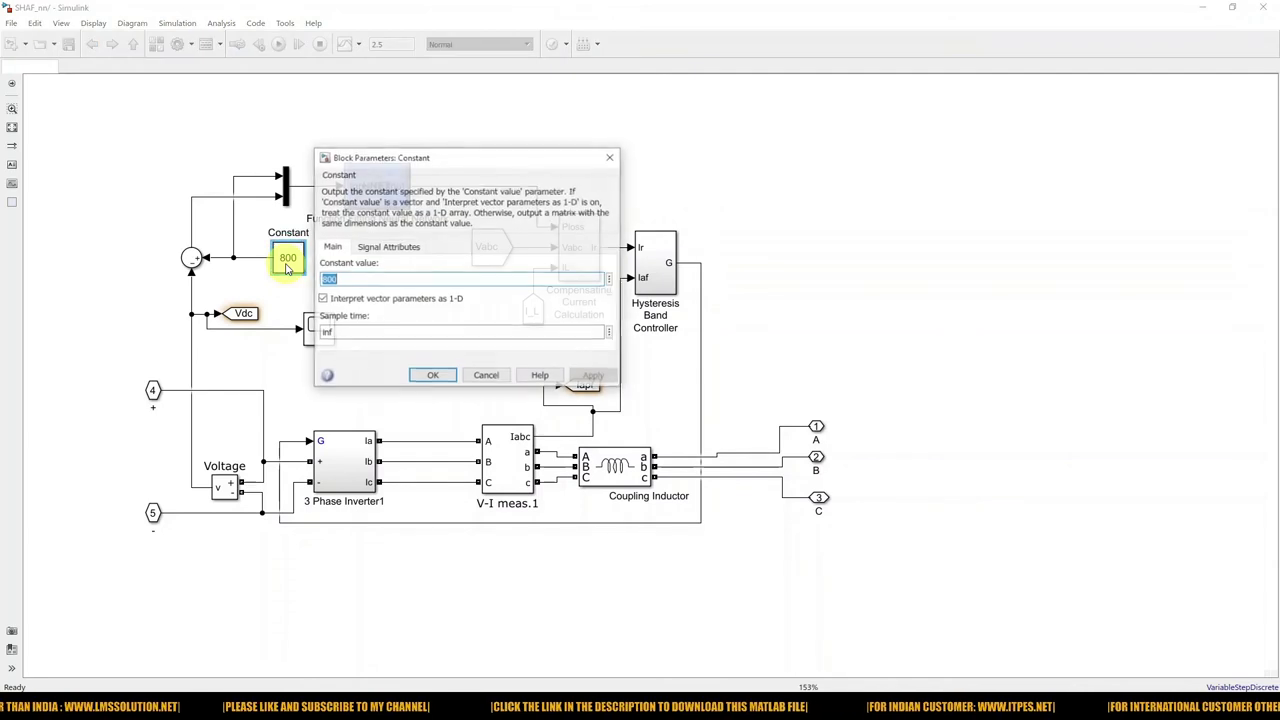
type("7")
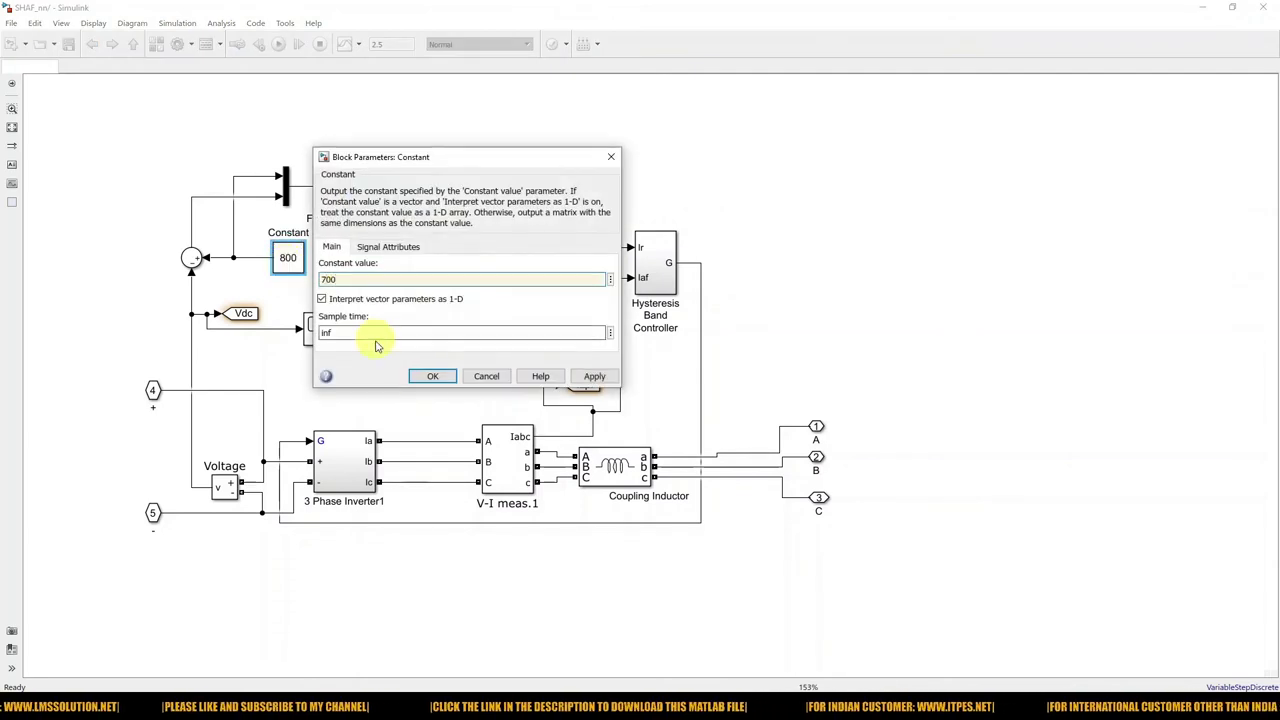
left_click(430, 377)
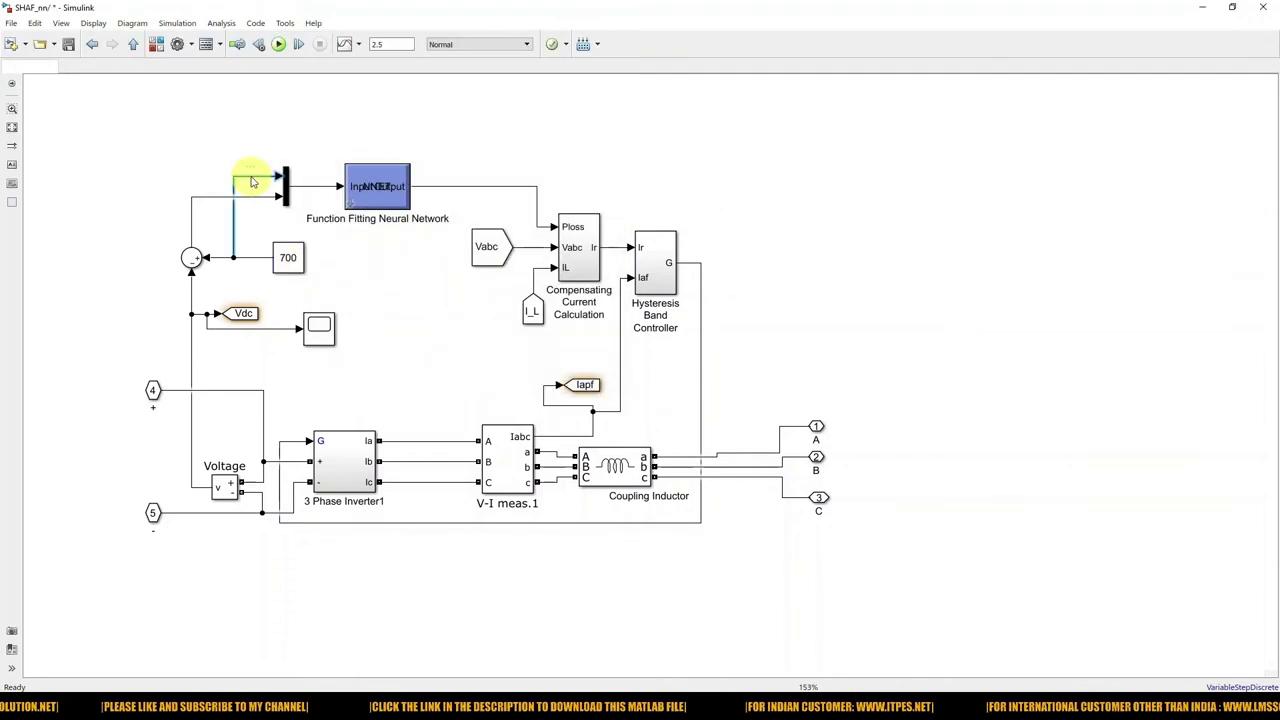
left_click(214, 198)
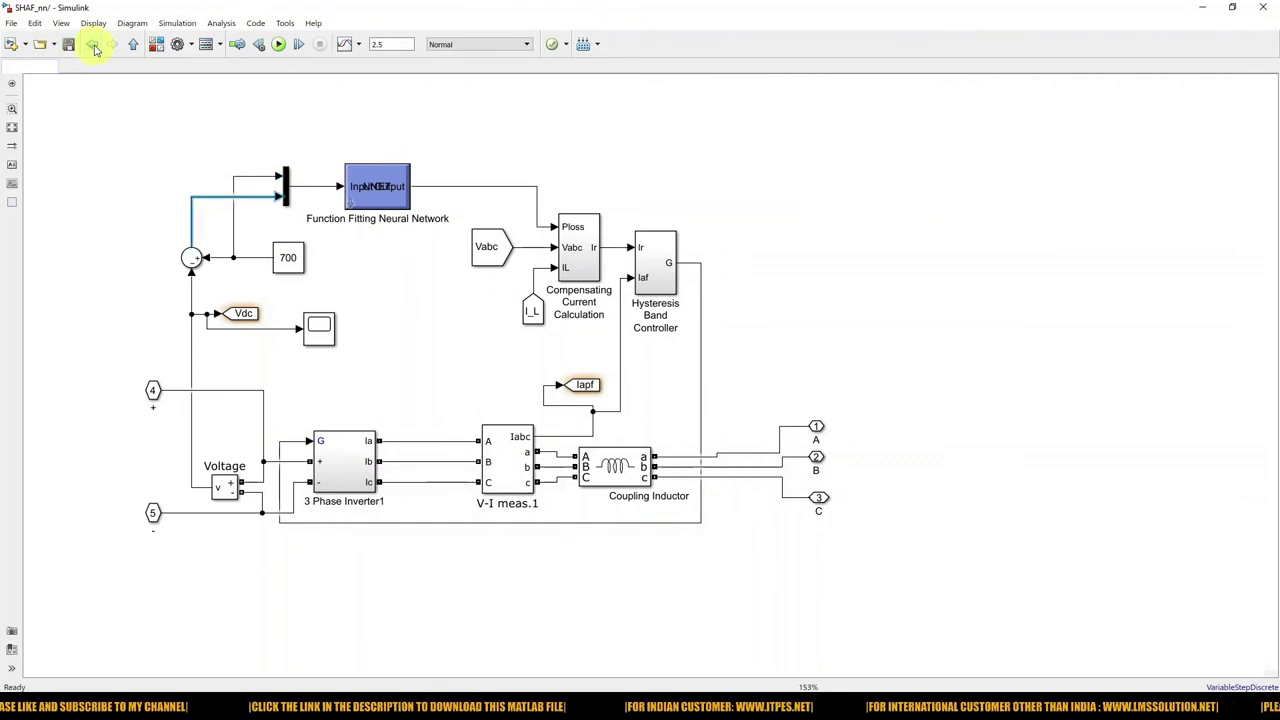
left_click(93, 46)
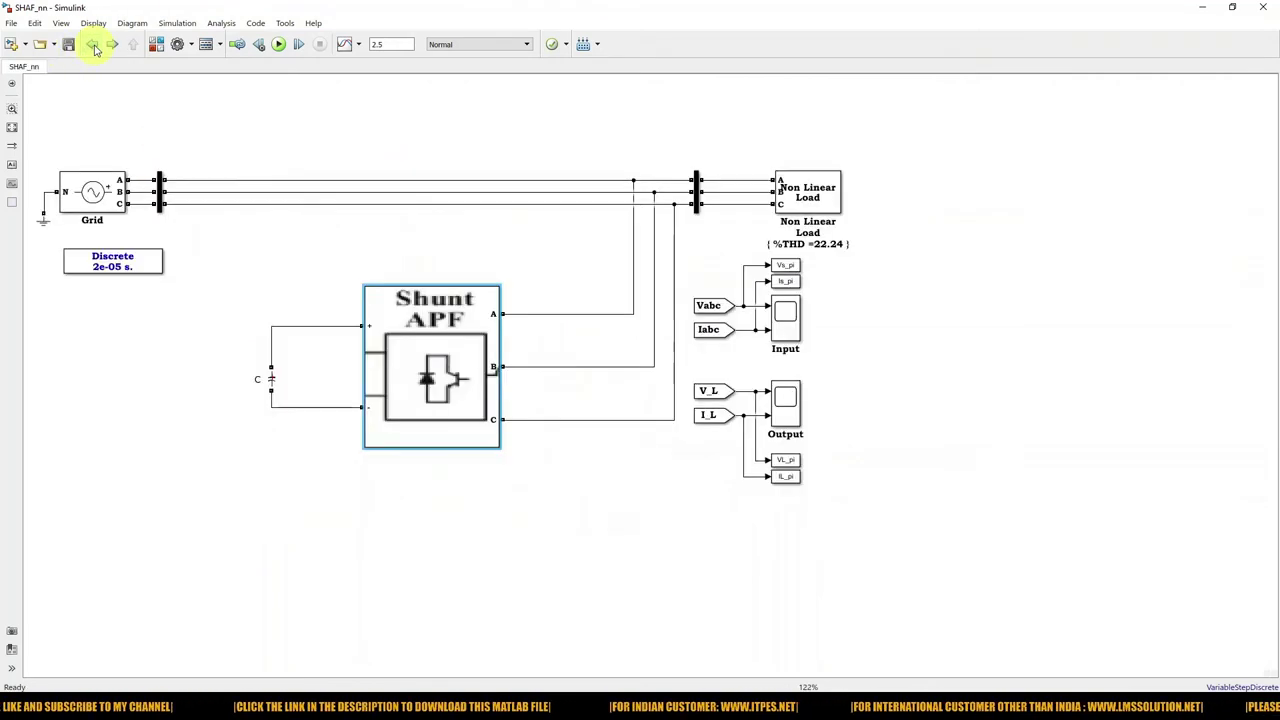
double_click(451, 403)
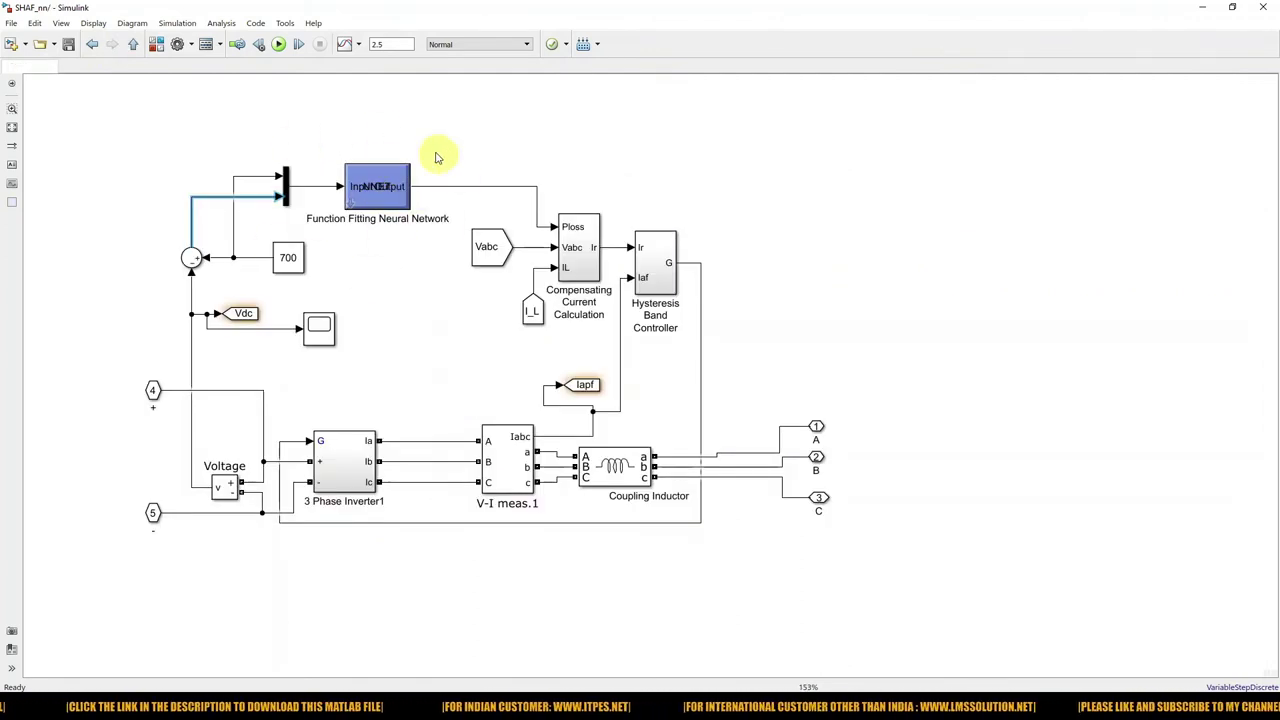
left_click(390, 172)
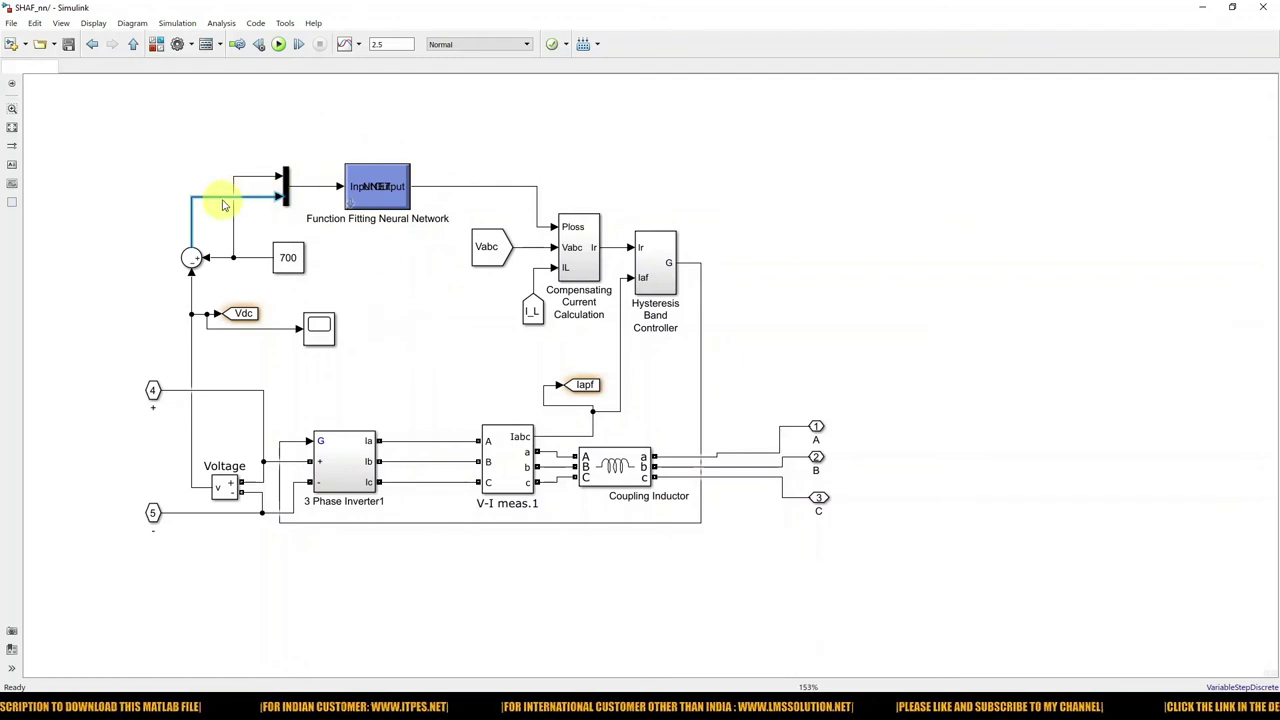
Run the SHAF_nn simulation and return to the top level of the model
left_click(279, 45)
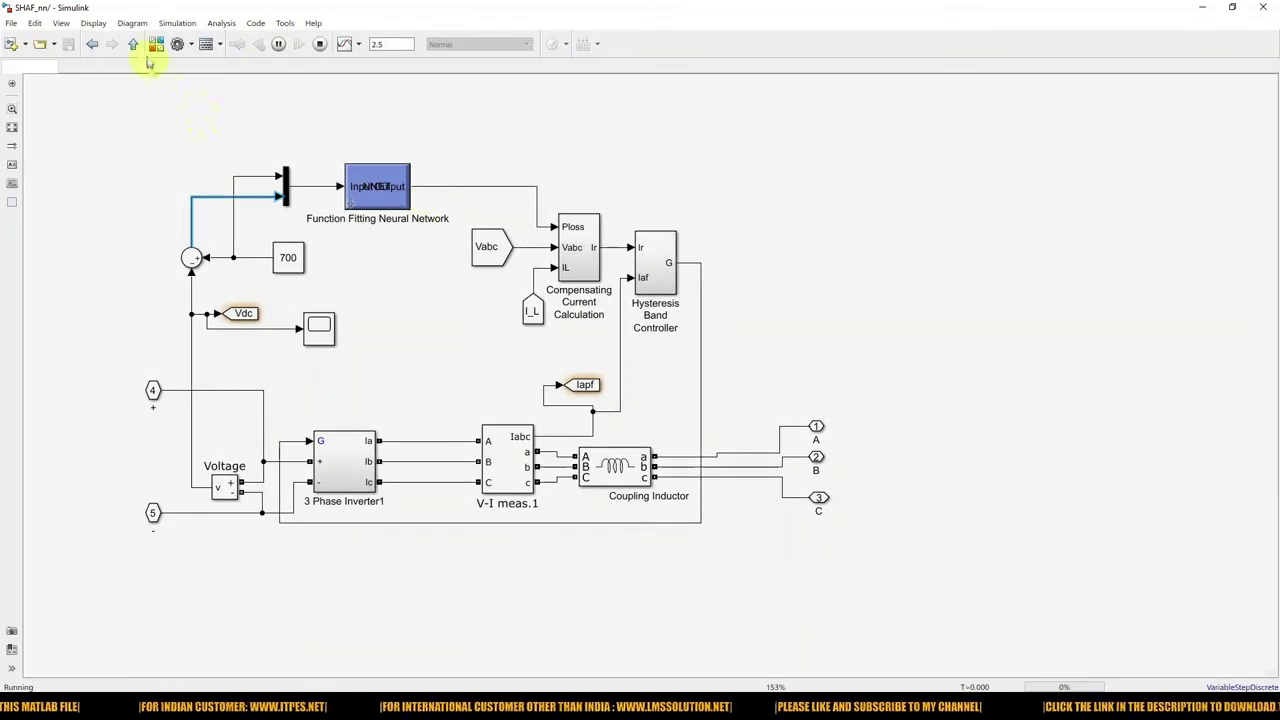
left_click(95, 46)
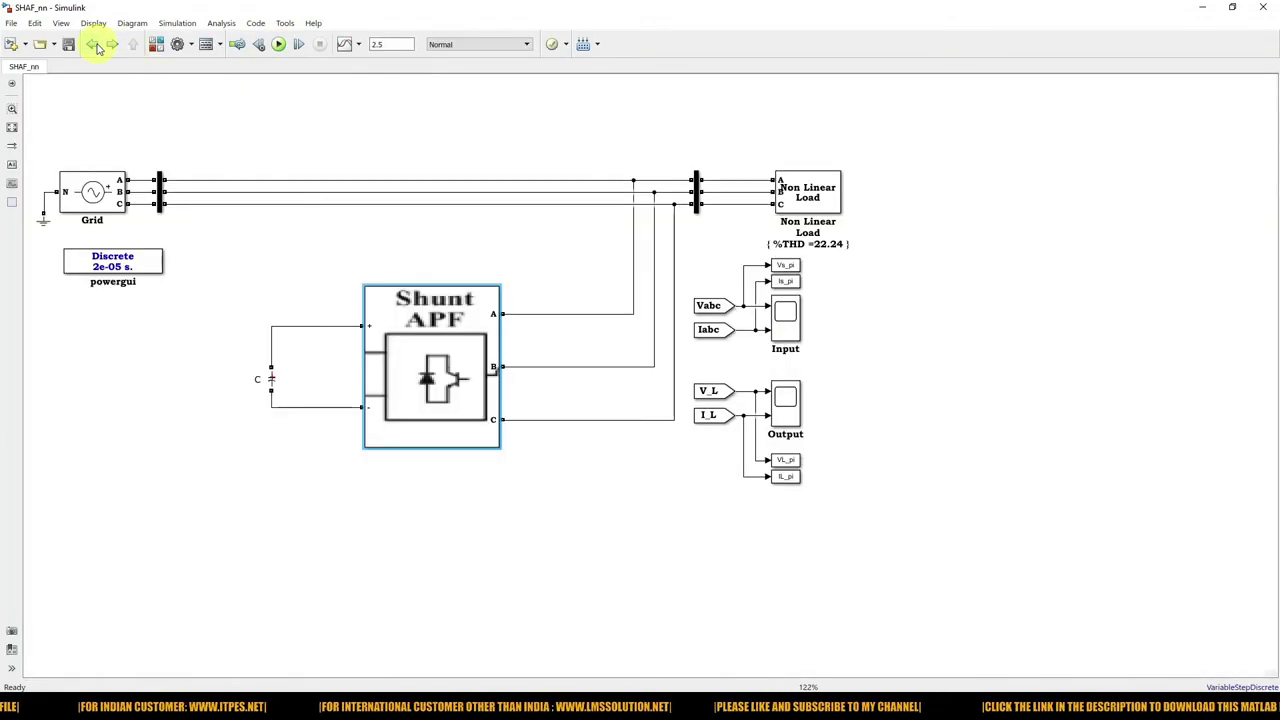
Duplicate the Input scope beside the original and give the copy 3 input ports with three stacked displays
left_click_drag(786, 318, 903, 383)
double_click(903, 383)
left_click(309, 37)
left_click(340, 73)
double_click(627, 320)
type("3")
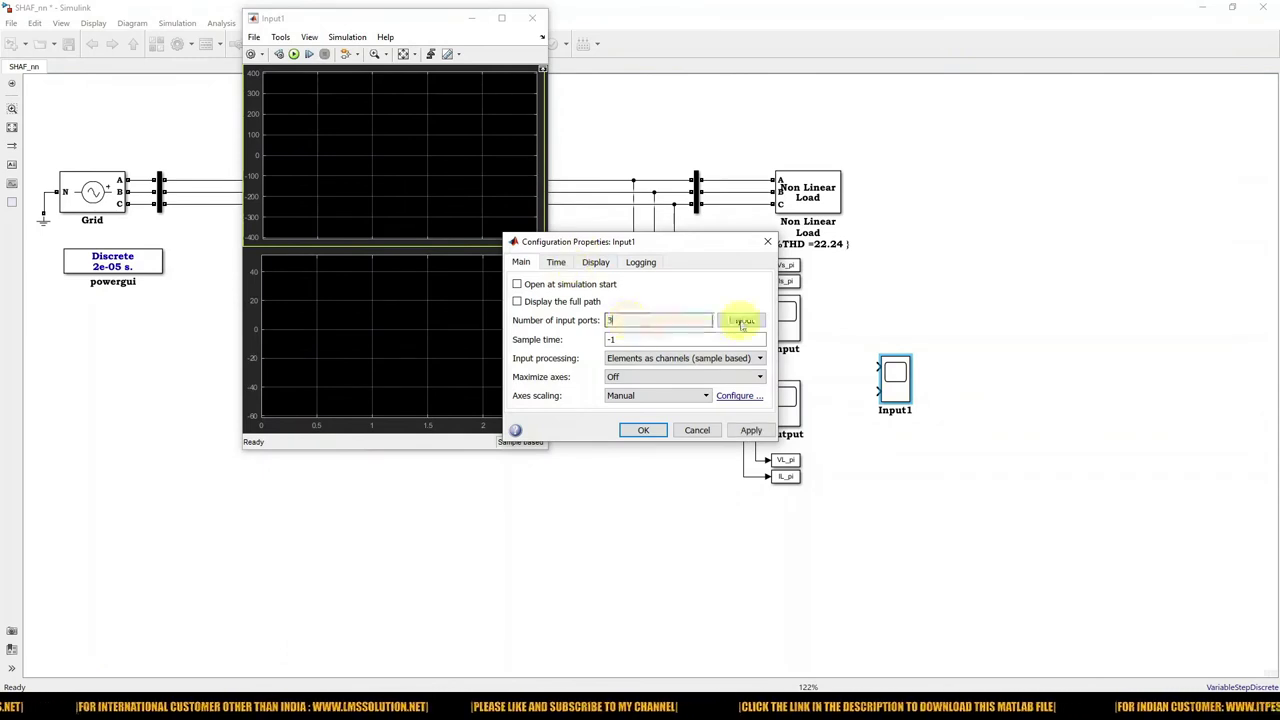
left_click(741, 320)
left_click(795, 372)
left_click(750, 429)
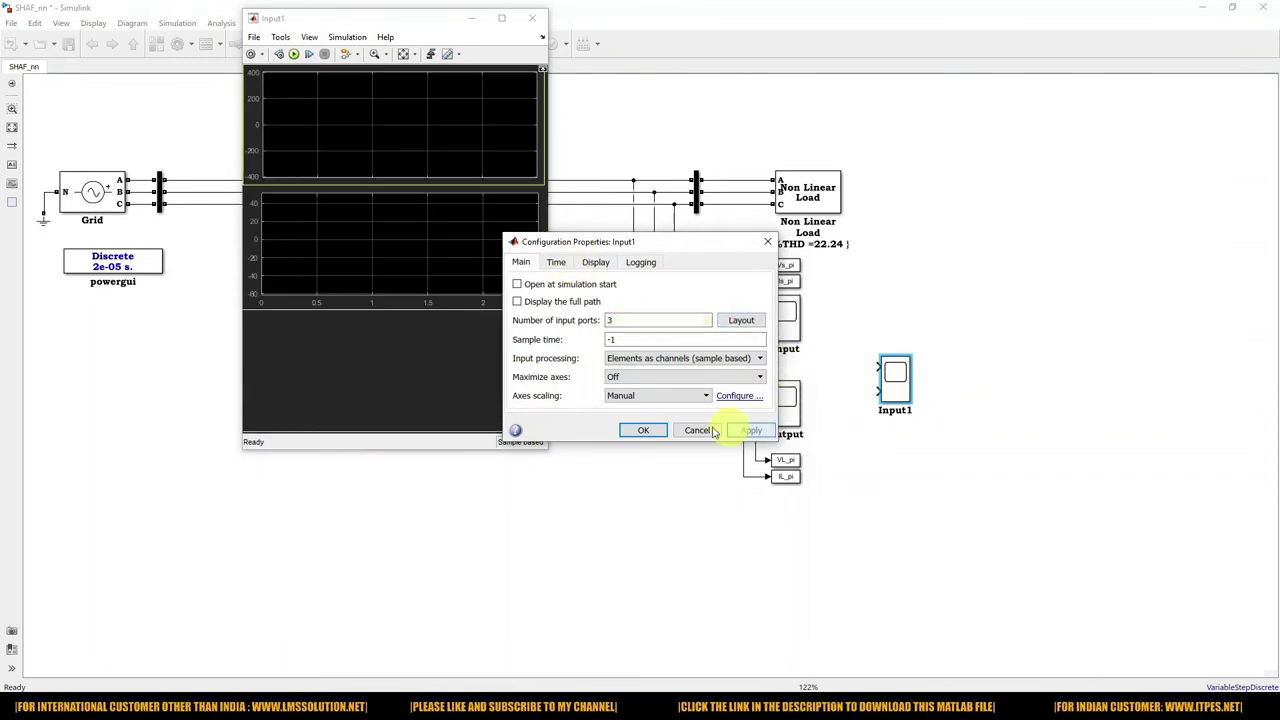
left_click(643, 430)
Place copies of the Iabc and I_L From tags at the first and third inputs of the Input1 scope
left_click(851, 366)
left_click_drag(712, 338, 878, 363)
left_click_drag(723, 417, 843, 400)
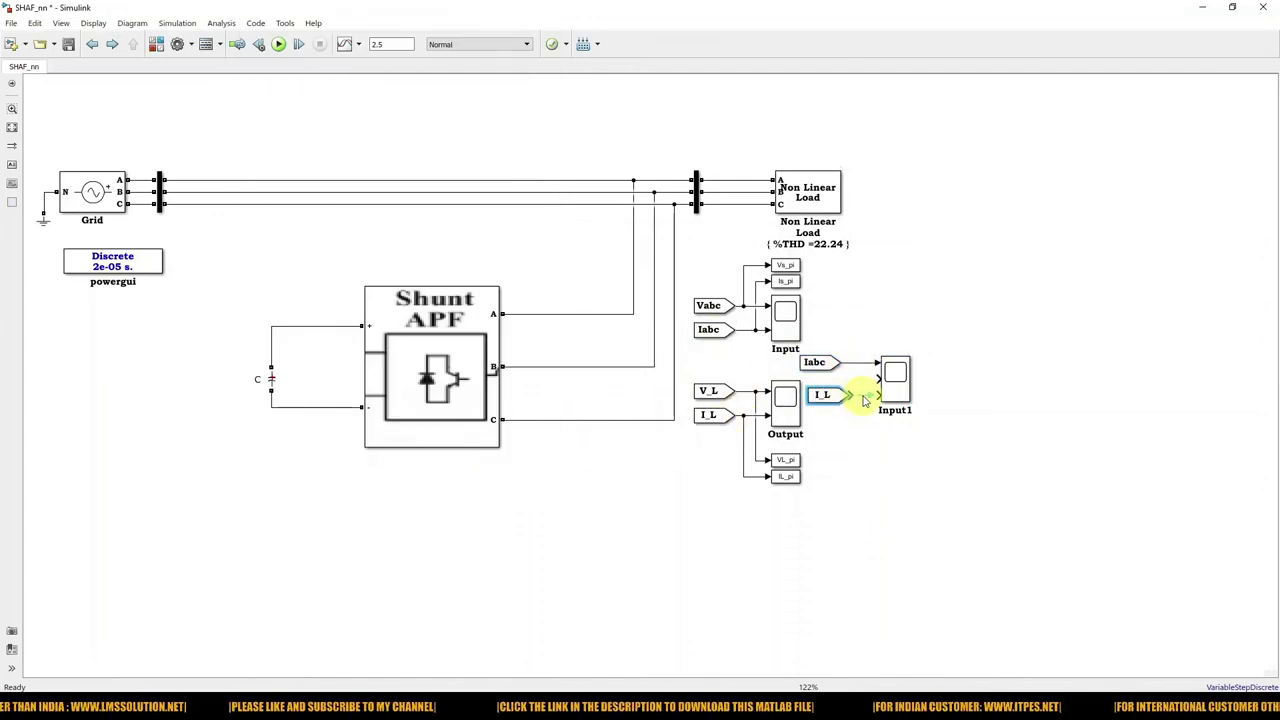
Copy an Iapf From tag out of the Shunt APF subsystem and connect it to the middle input of the Input1 scope
double_click(475, 384)
left_click_drag(578, 395, 657, 391)
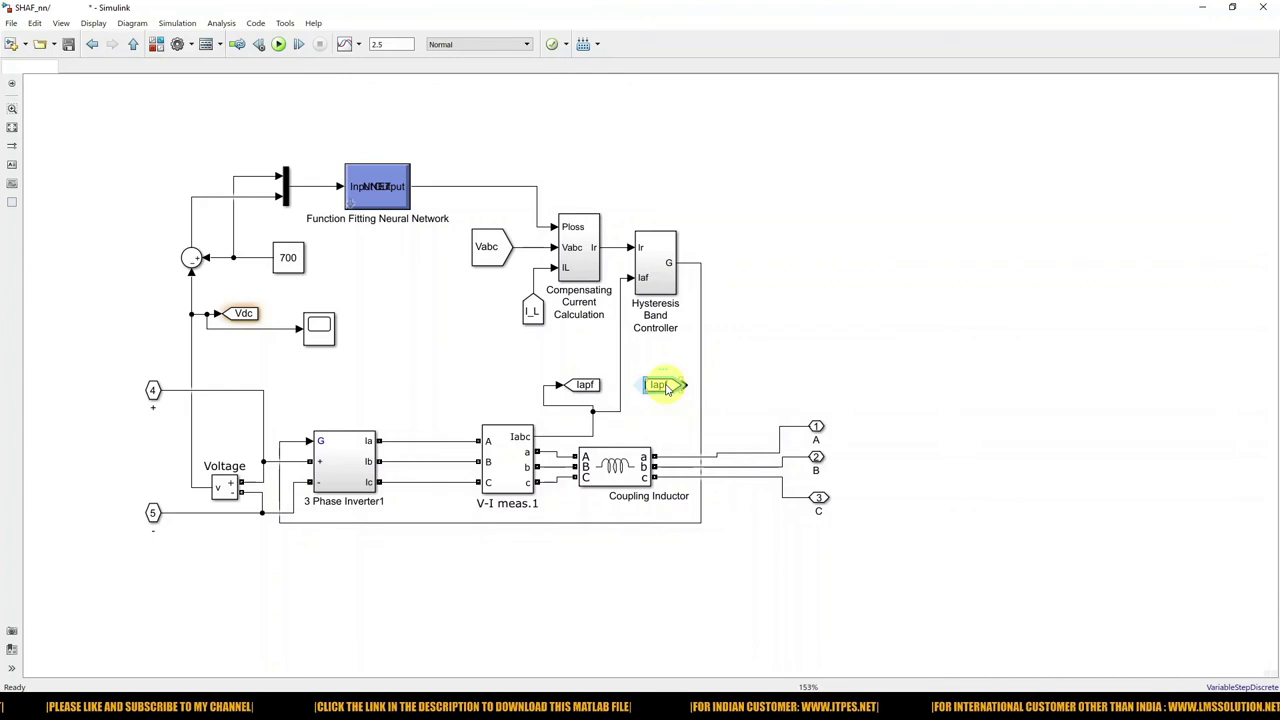
left_click(92, 44)
key("ctrl+v")
left_click_drag(927, 485, 903, 384)
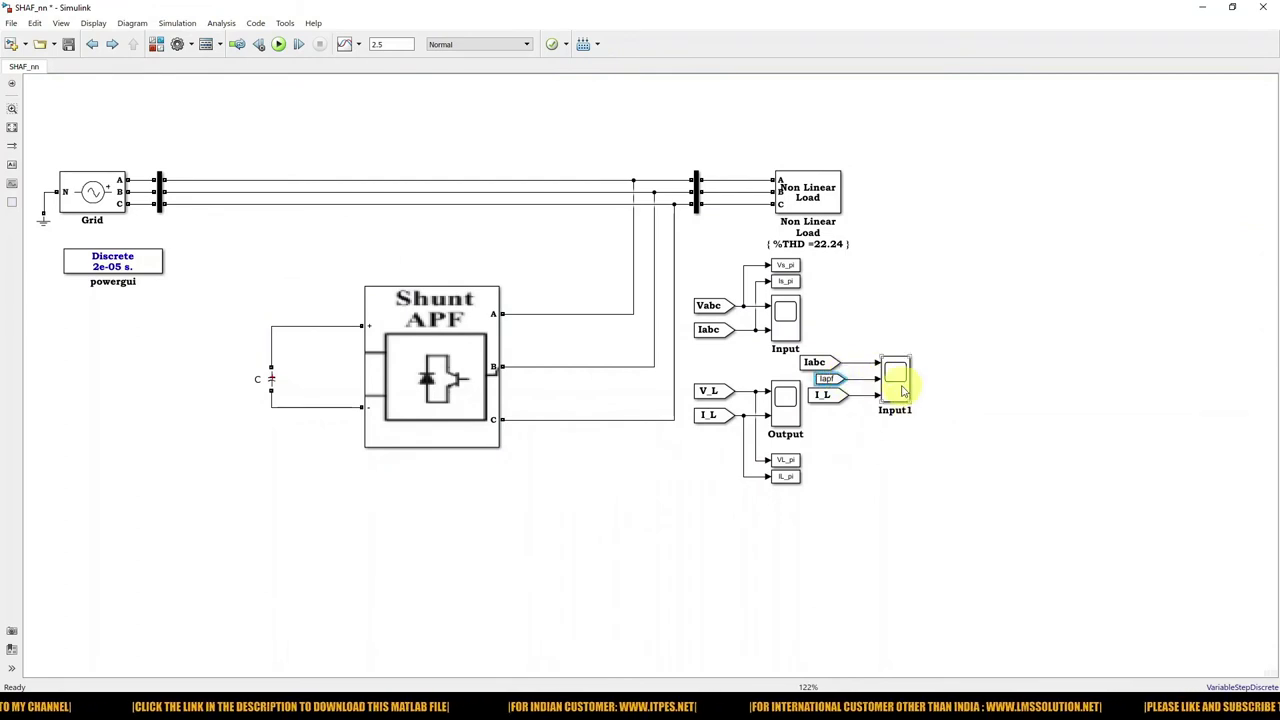
Run the simulation with the Input1 scope open and scale its axes to fit the current waveforms
double_click(903, 390)
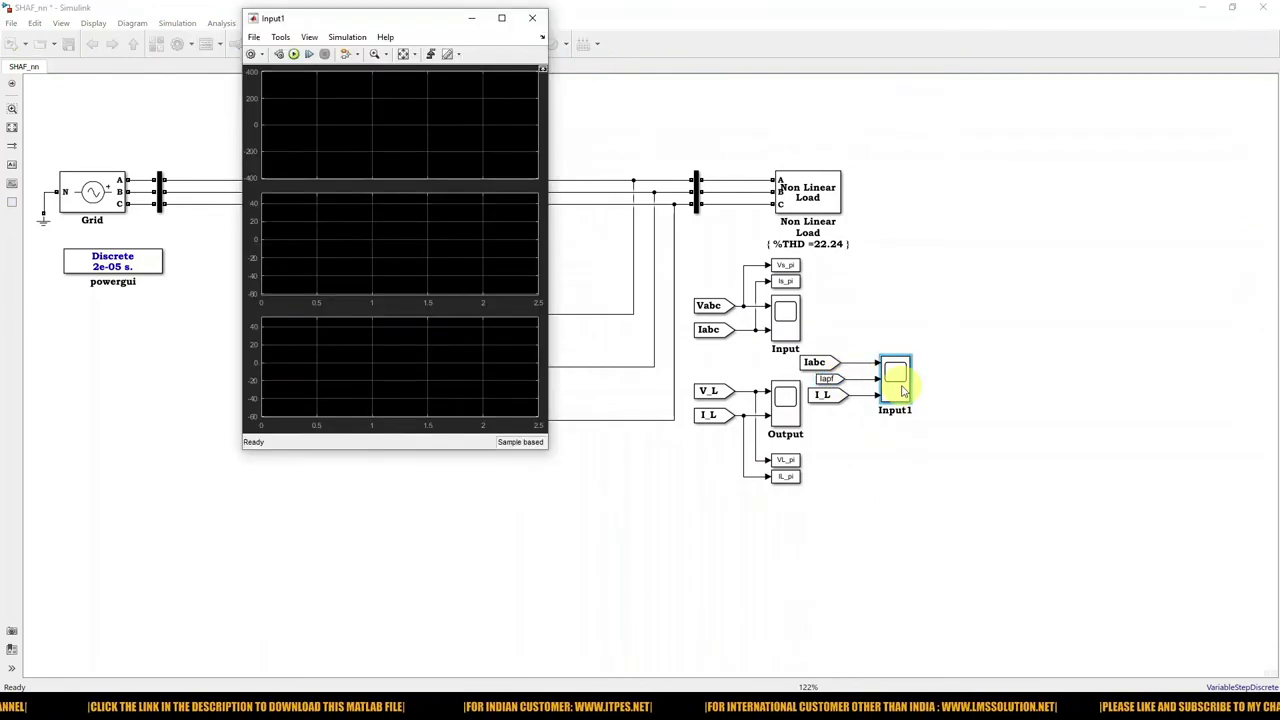
left_click(297, 56)
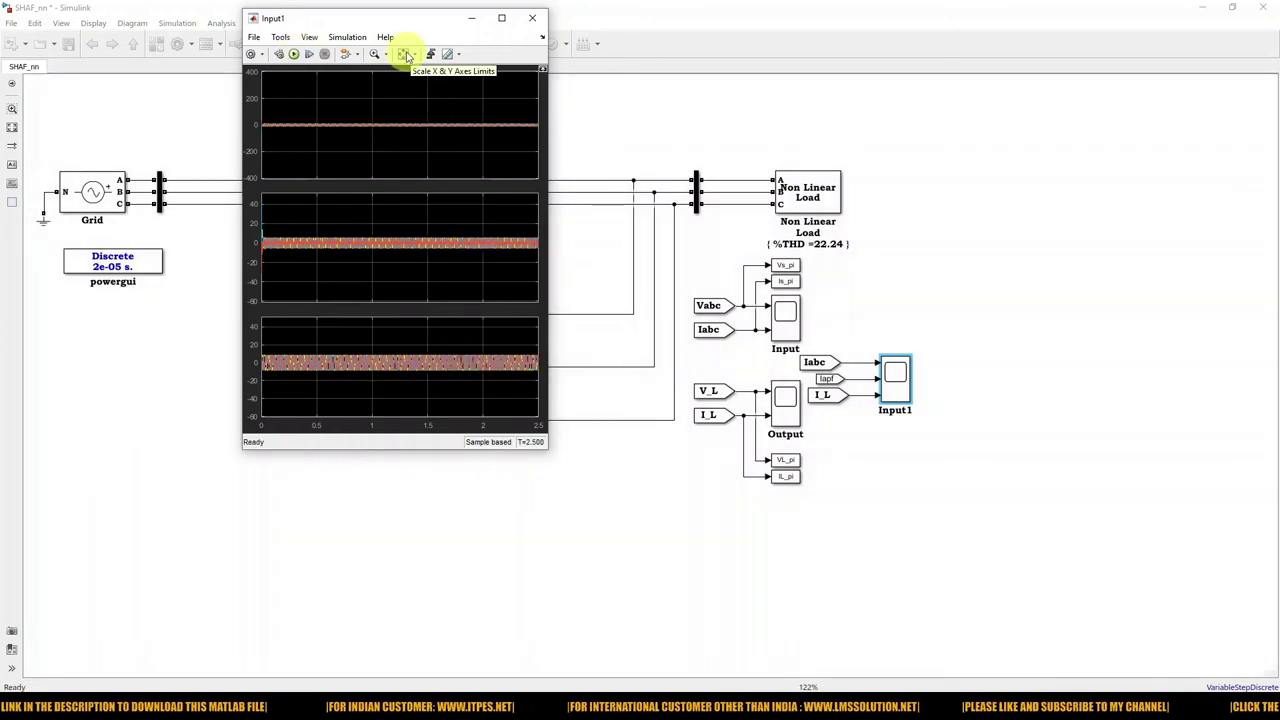
left_click(403, 55)
Examine a few cycles of the Iabc, Iapf and I_L waveforms up close, then restore the full time range
left_click(374, 54)
mouse_move(393, 106)
left_mouse_down()
mouse_move(412, 131)
mouse_move(370, 100)
left_mouse_up()
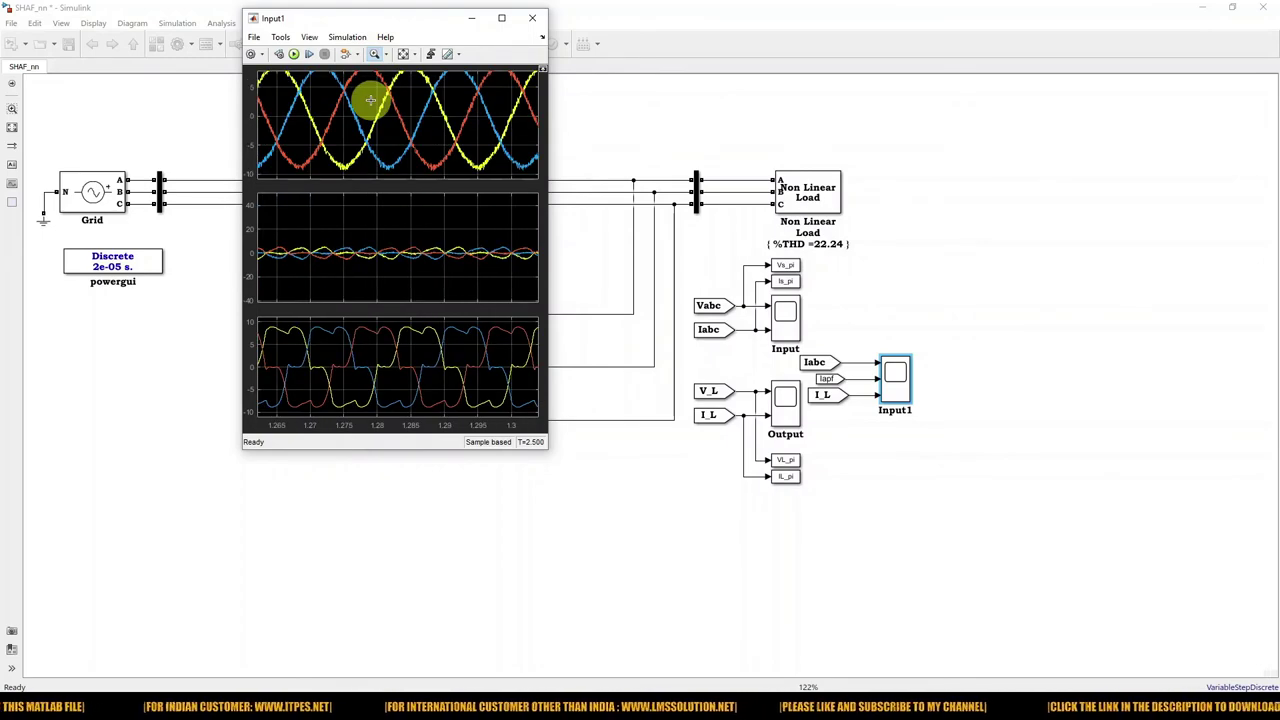
left_click(403, 54)
mouse_move(388, 106)
left_mouse_down()
mouse_move(414, 131)
mouse_move(375, 80)
left_mouse_up()
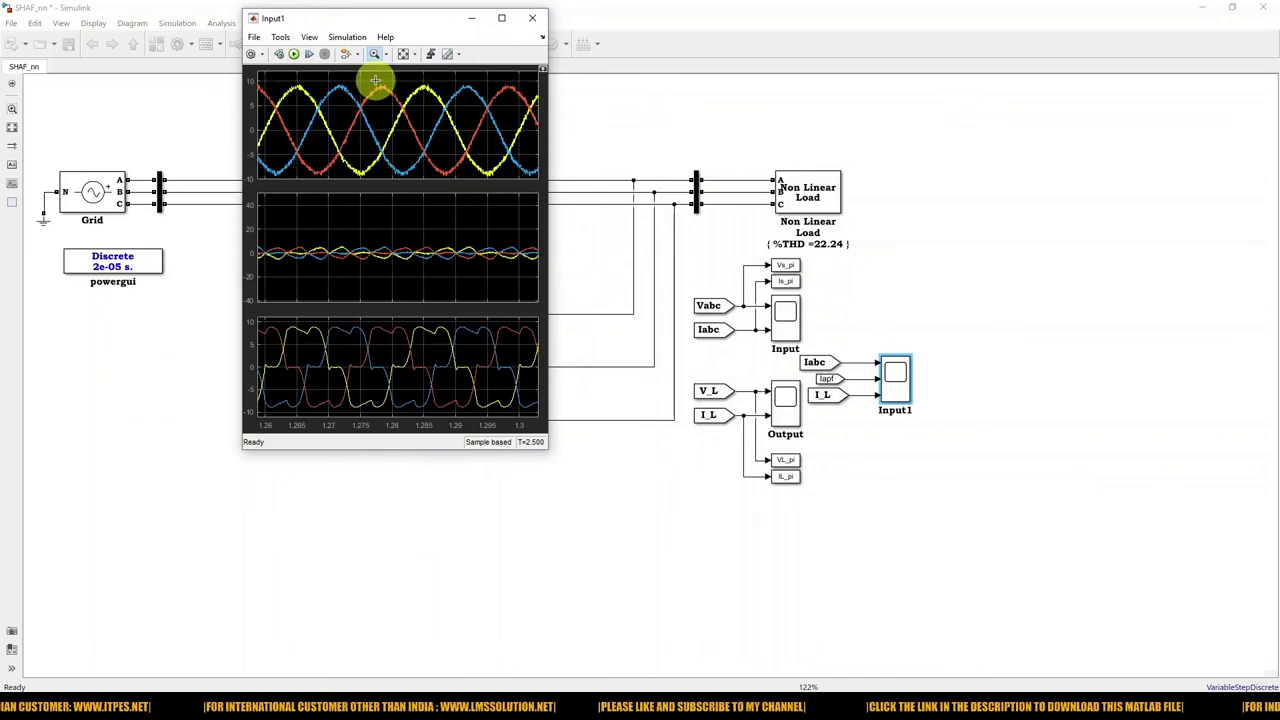
left_click(403, 54)
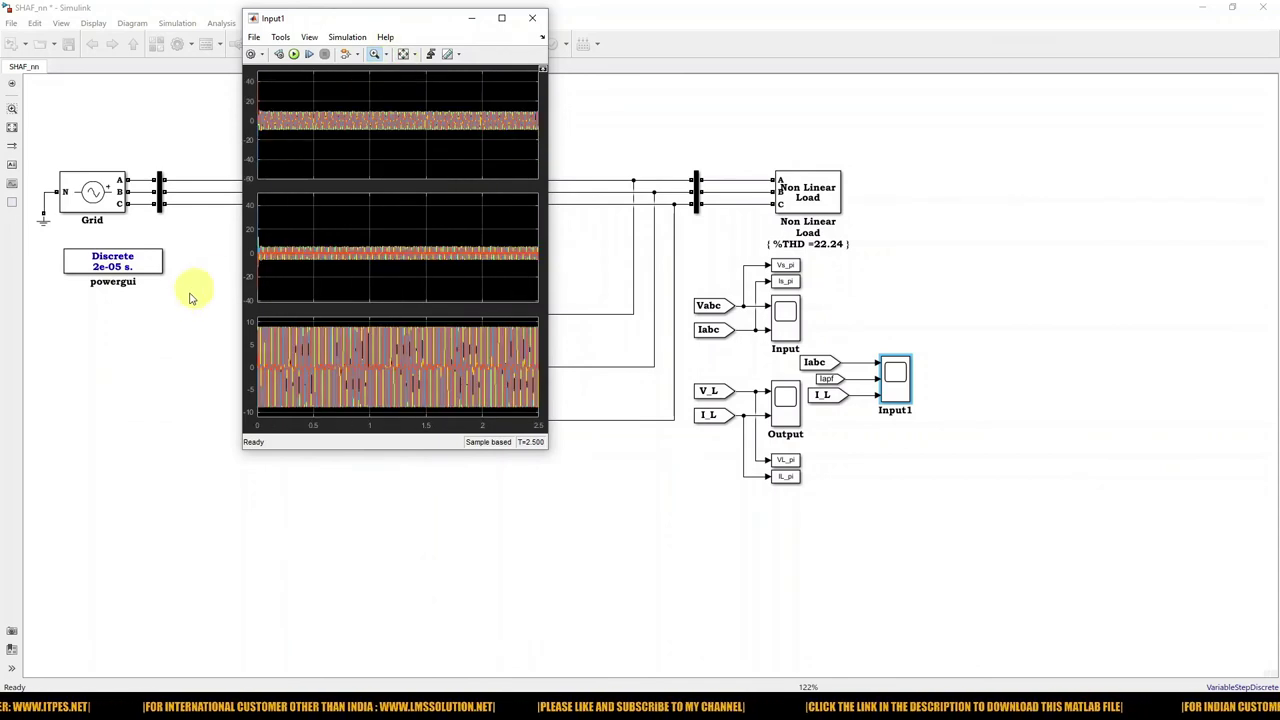
Open the FFT Analysis tool from the powergui block
left_click(190, 292)
double_click(157, 275)
left_click(231, 192)
left_click(240, 264)
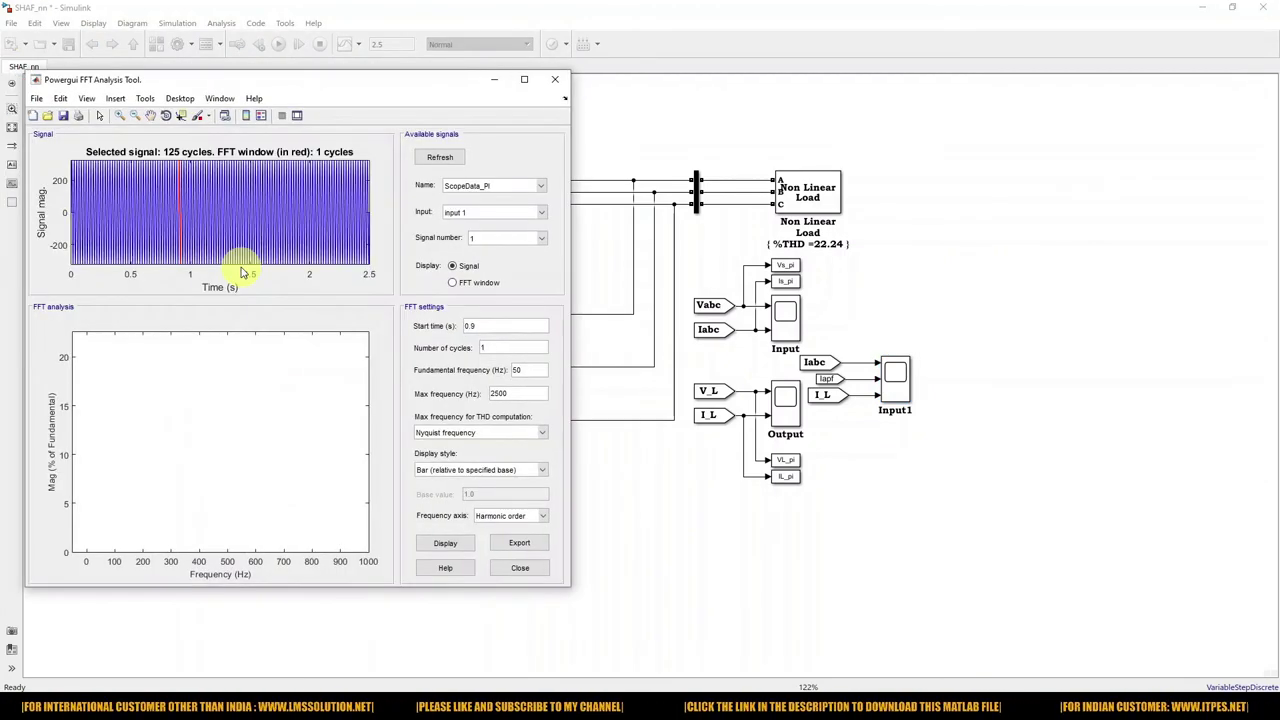
Choose input 2, signal 1 of ScopeData_nn, show its FFT window and display the harmonic spectrum
left_click(505, 186)
left_click(482, 222)
left_click(452, 284)
left_click(470, 212)
left_click(470, 238)
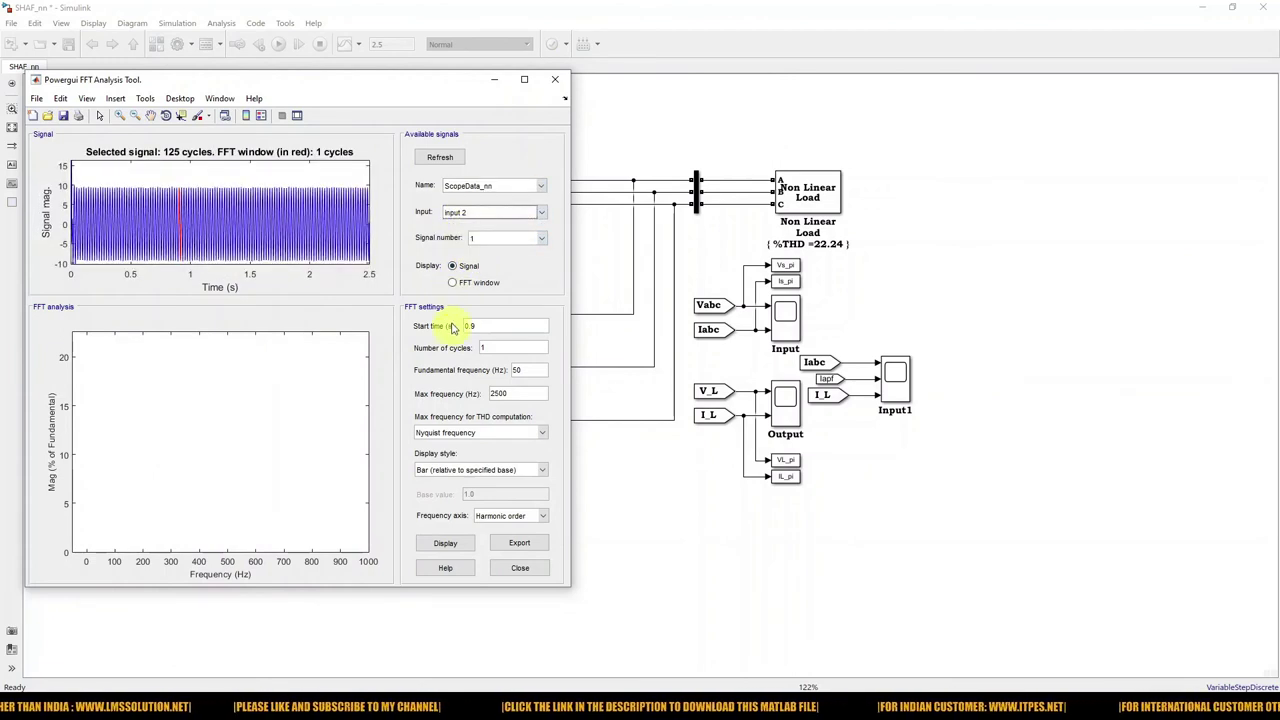
left_click(453, 284)
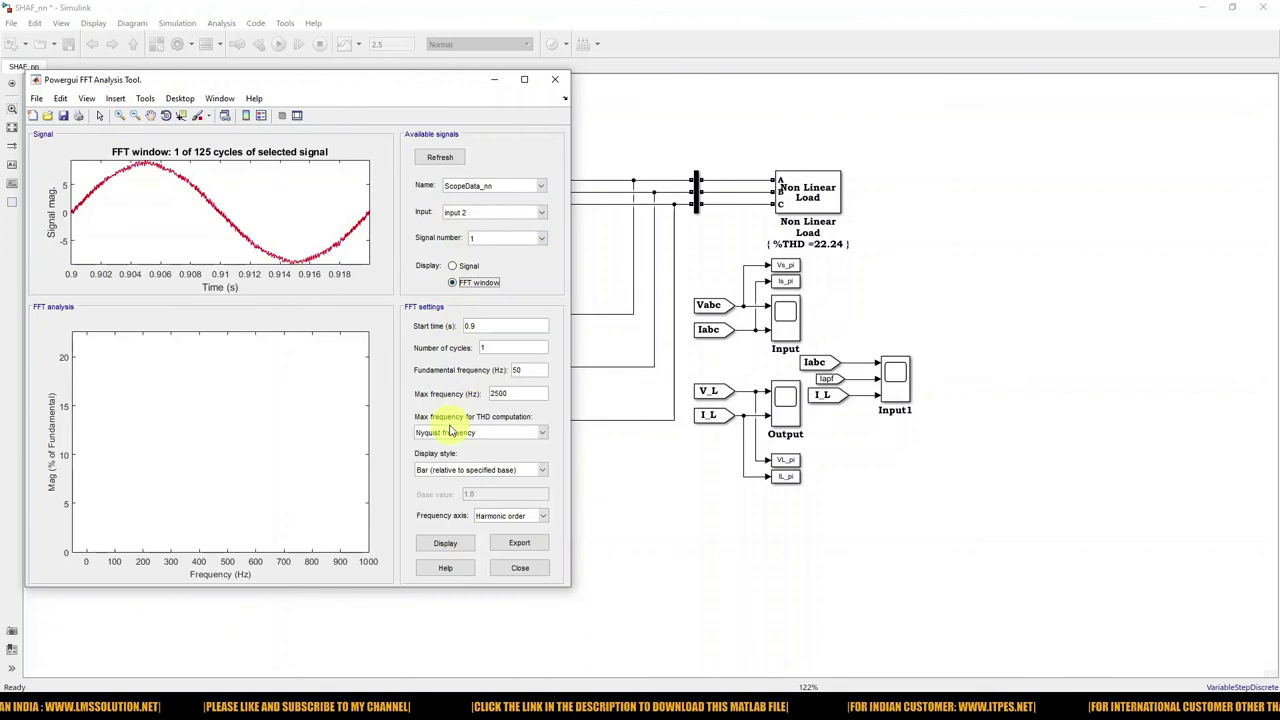
left_click(445, 543)
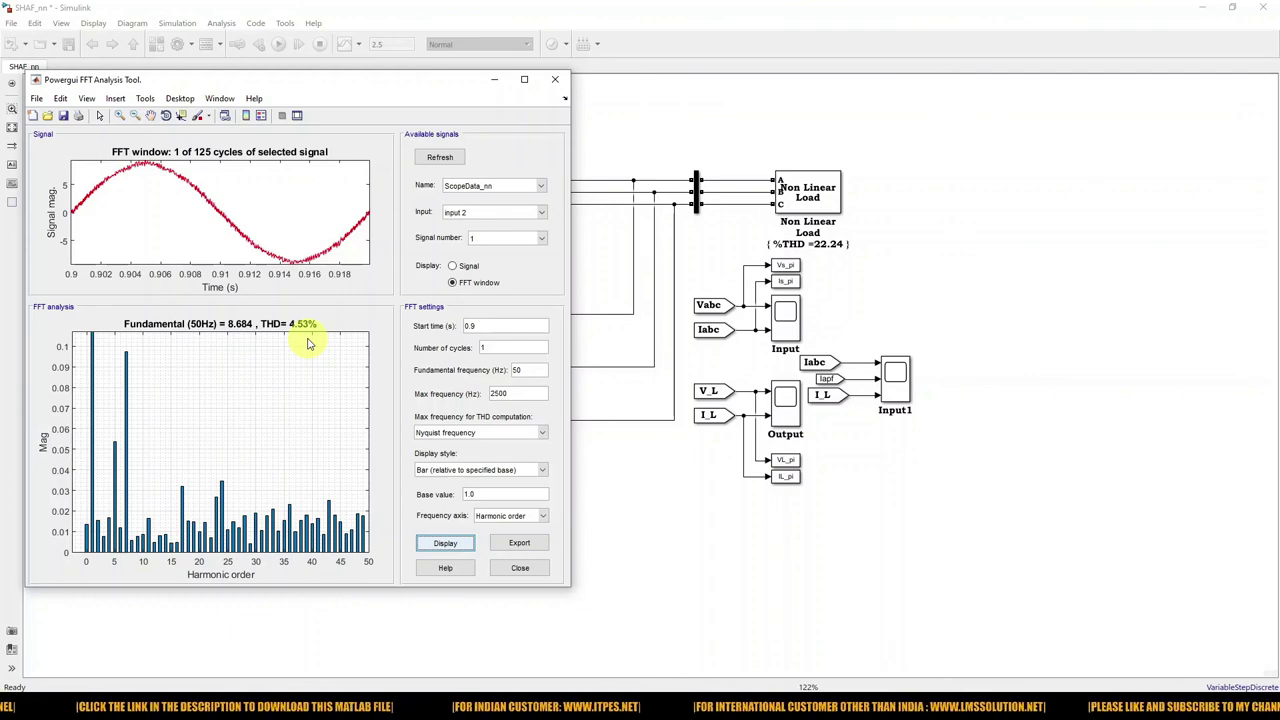
Set the max frequency for THD computation to Same as Max frequency, recompute the FFT and return to the SHAF_nn model
left_click(430, 433)
left_click(436, 459)
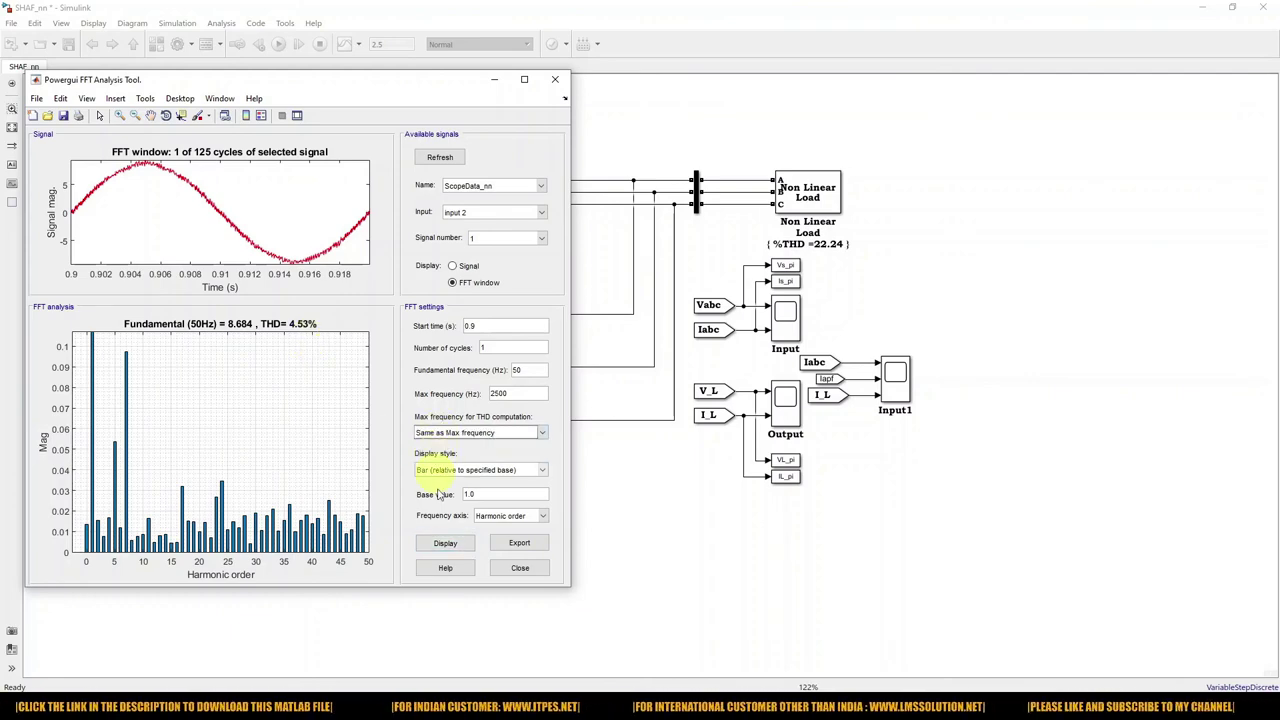
left_click(446, 543)
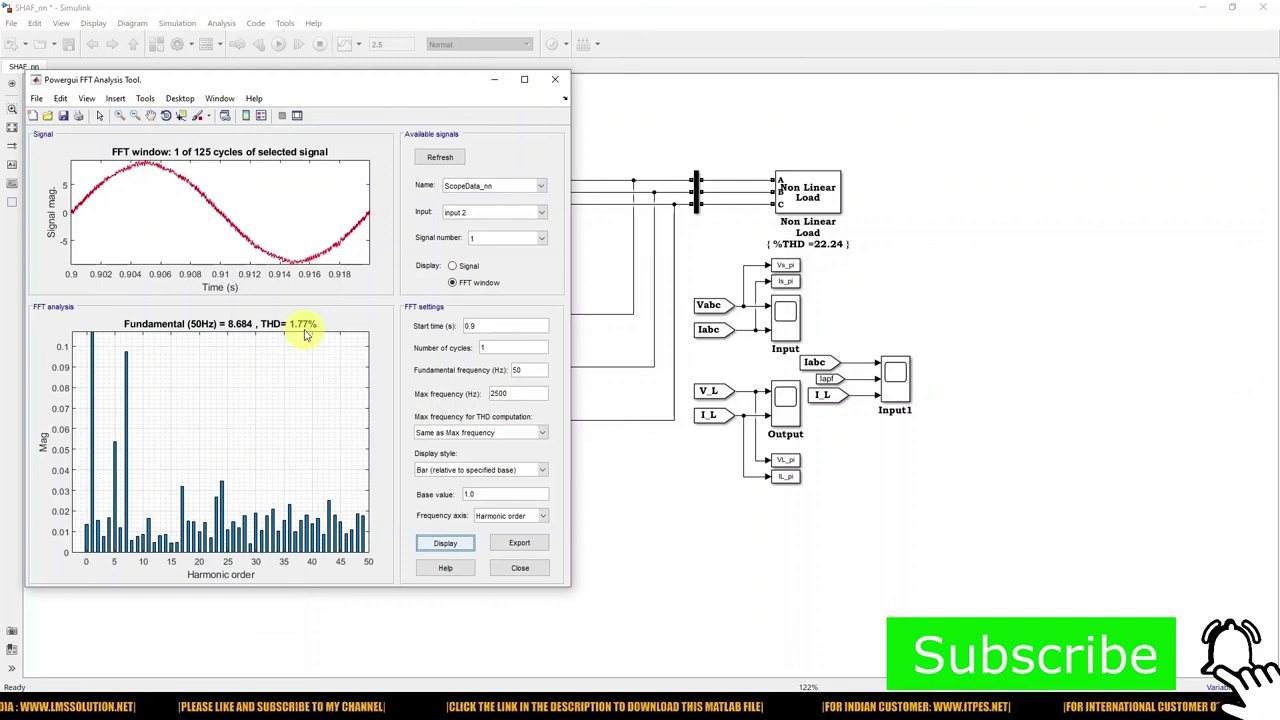
left_click(695, 538)
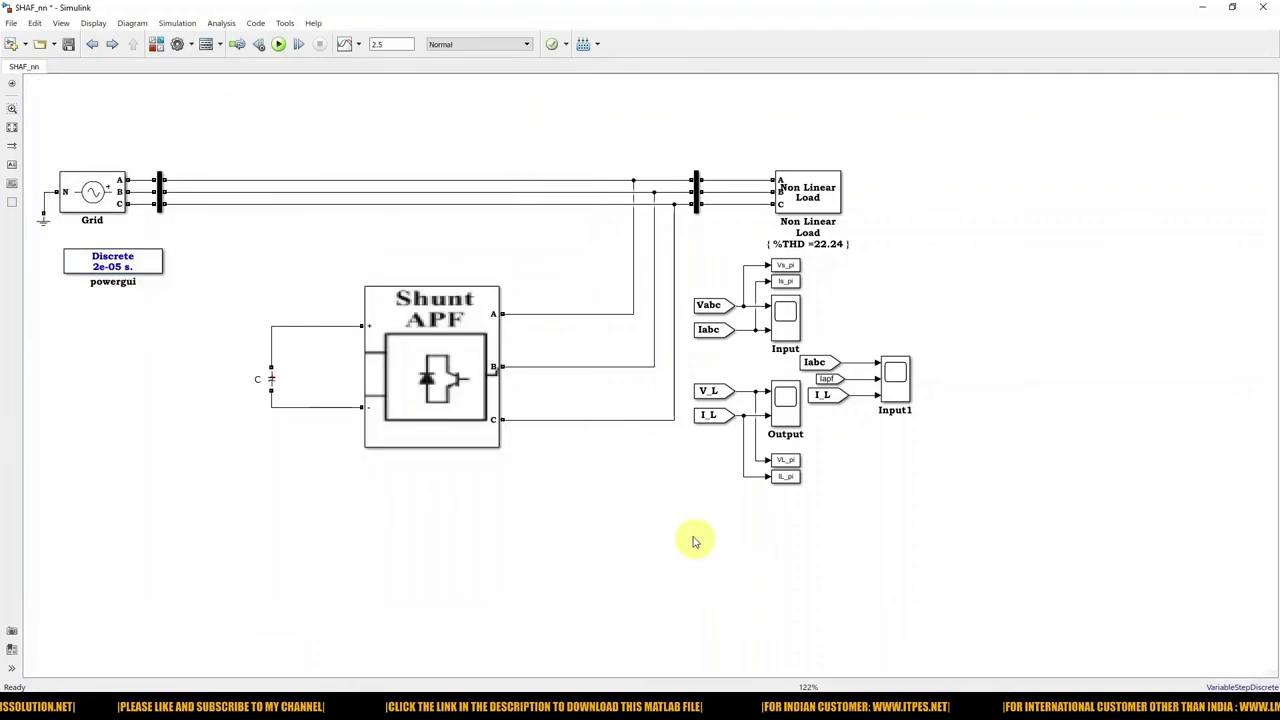